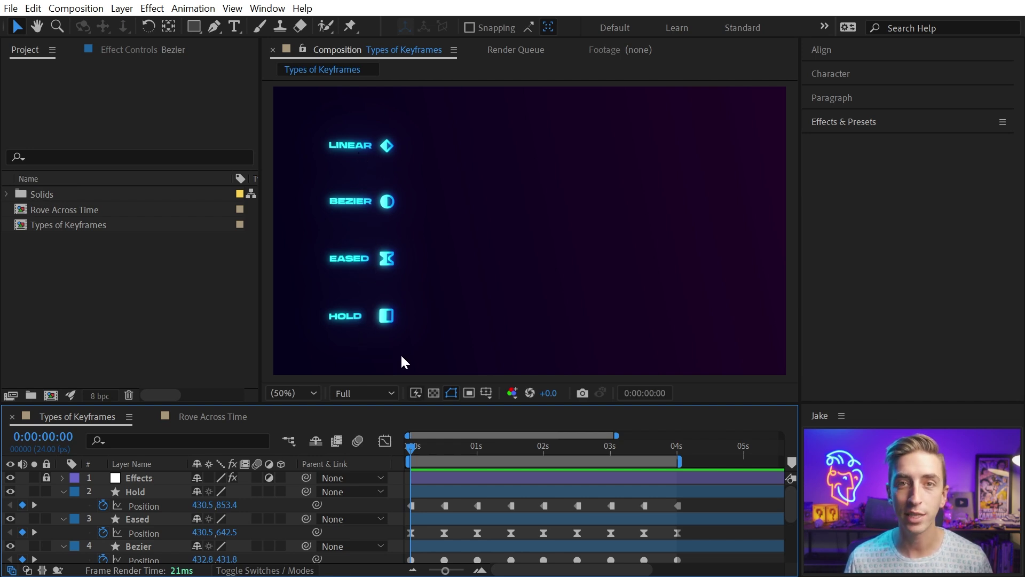
Preview the four keyframe-type animations playing side by side
{"action": "scroll", "coordinate": [480, 528], "scroll_direction": "down", "scroll_amount": 4}
{"action": "scroll", "coordinate": [497, 498], "scroll_direction": "up", "scroll_amount": 5}
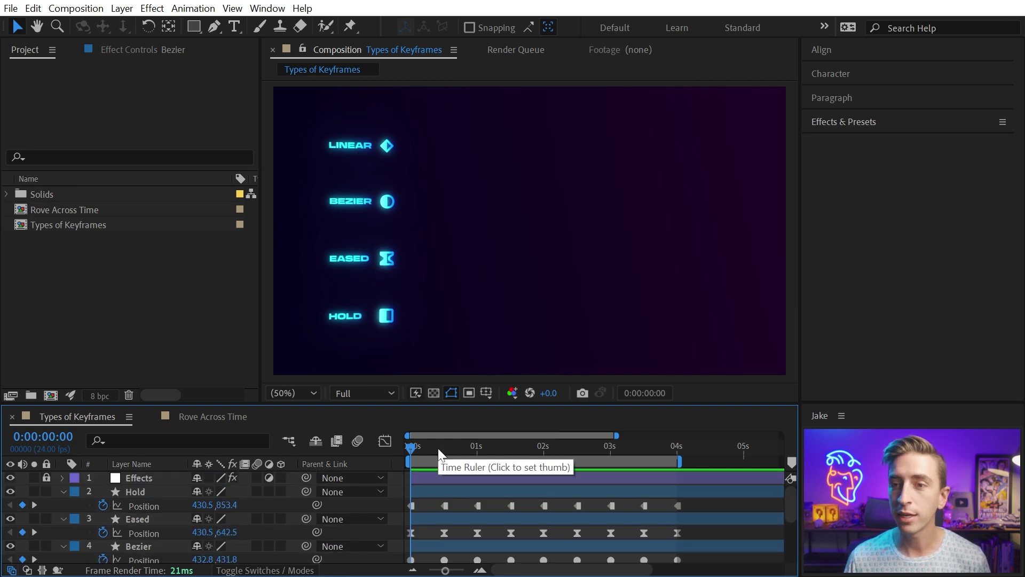
{"action": "scroll", "coordinate": [439, 455], "scroll_direction": "down", "scroll_amount": 2}
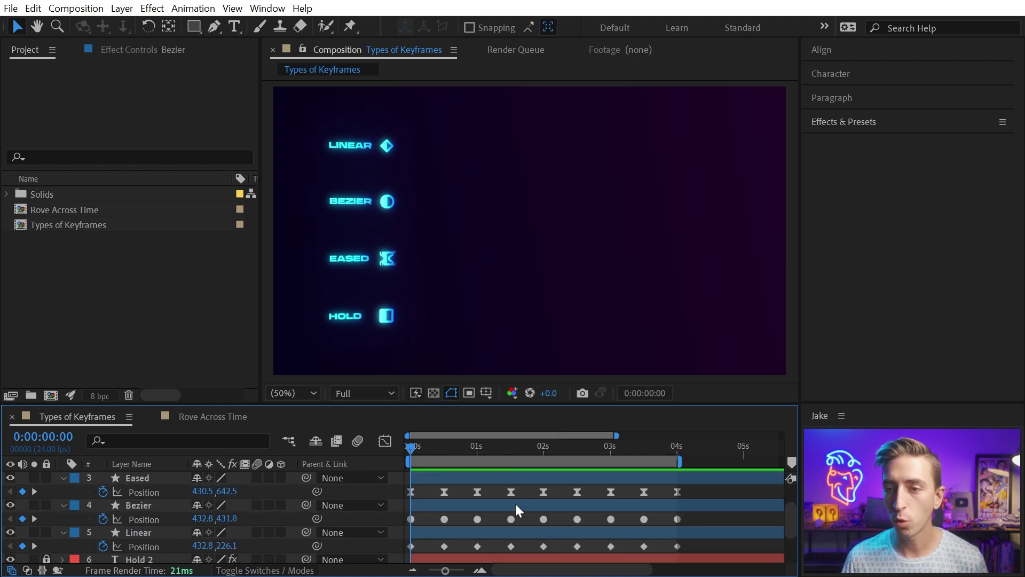
{"action": "key", "text": "space"}
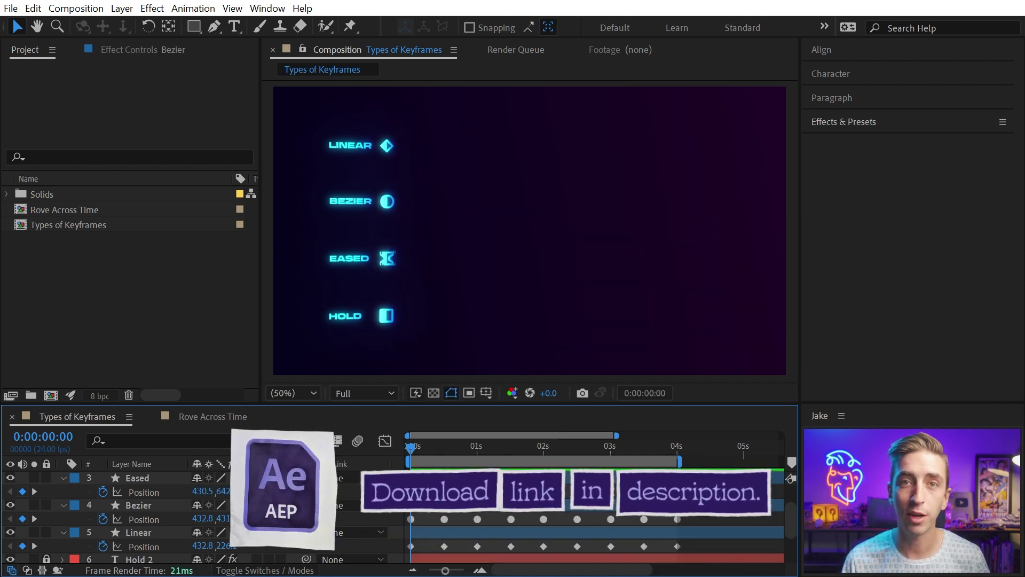
{"action": "key", "text": "space"}
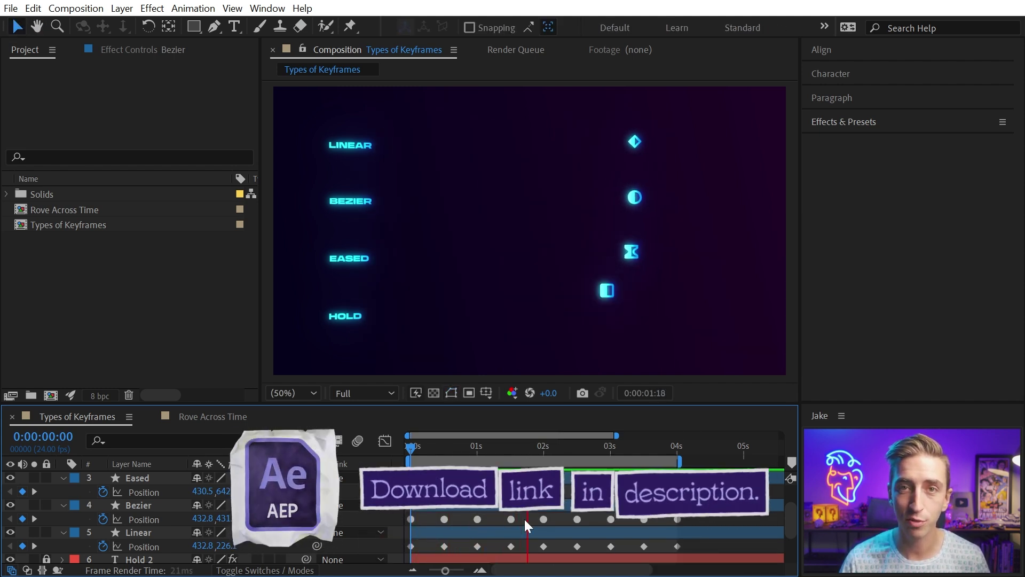
Select the Linear layer and all its Position keyframes to show its zigzag path
{"action": "left_click", "coordinate": [161, 533]}
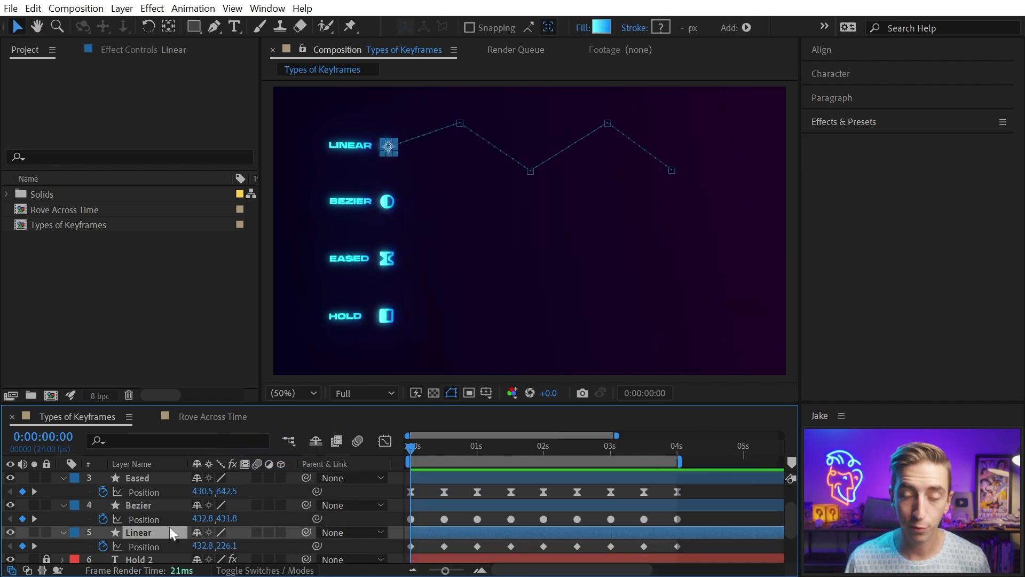
{"action": "left_click", "coordinate": [145, 546]}
{"action": "scroll", "coordinate": [85, 524], "scroll_direction": "up", "scroll_amount": 3}
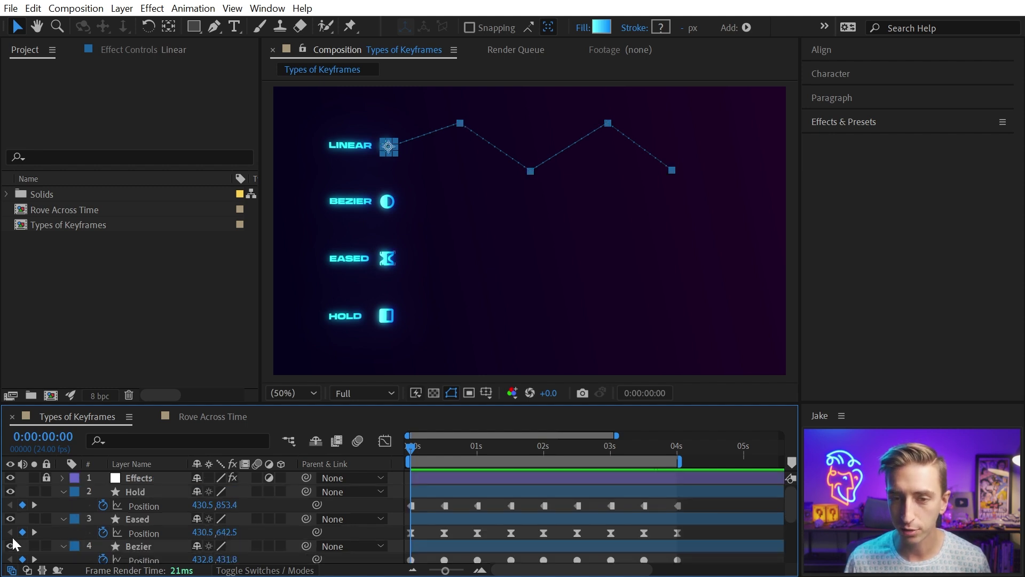
Hide the Bezier, Eased and Hold layers and show only Linear's Position property
{"action": "left_click_drag", "start_coordinate": [10, 546], "coordinate": [10, 491]}
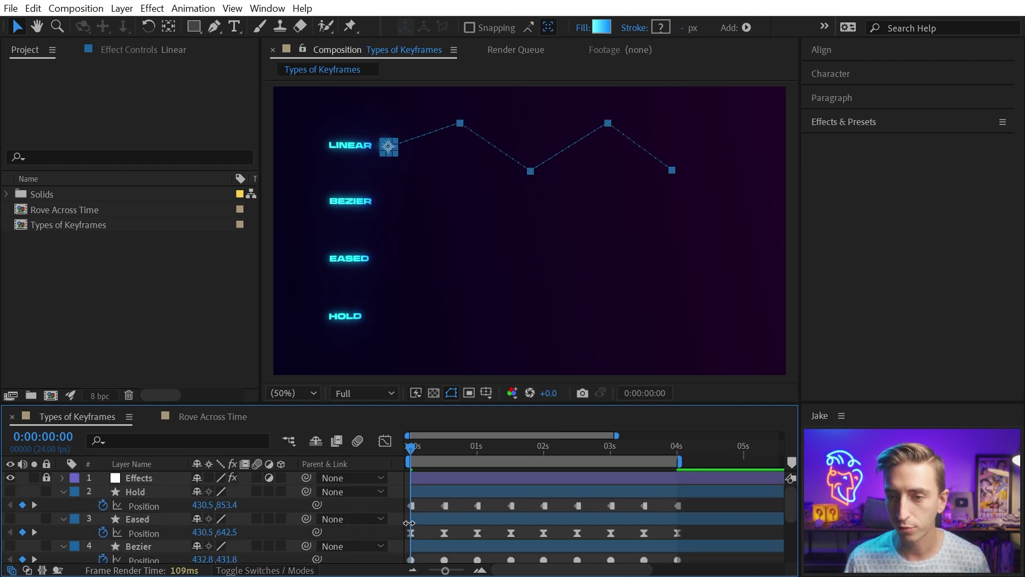
{"action": "left_click", "coordinate": [401, 510]}
{"action": "key", "text": "u"}
{"action": "left_click", "coordinate": [133, 533]}
{"action": "key", "text": "u"}
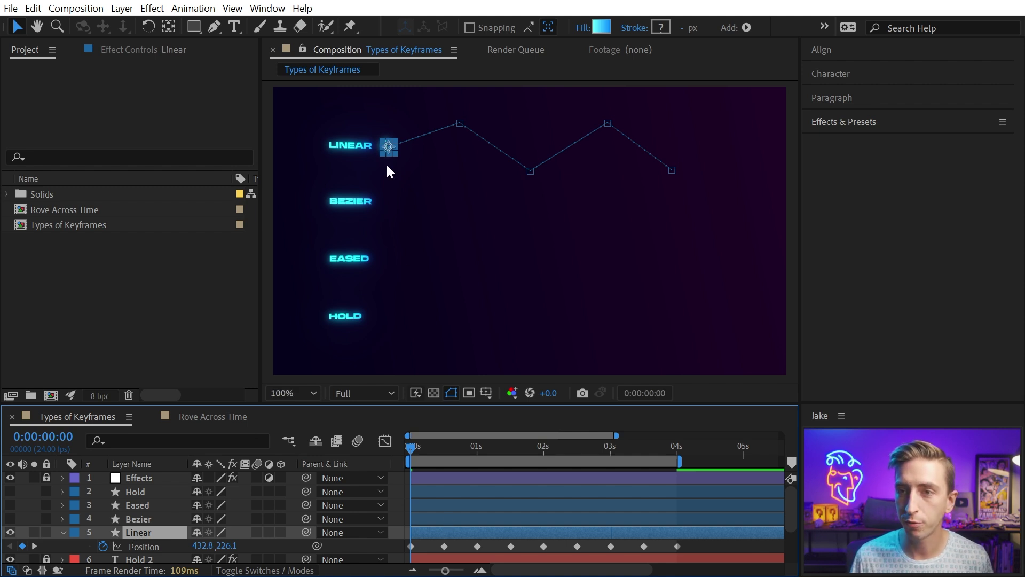
Center the view on the LINEAR icon and play its zigzag animation
{"action": "scroll", "coordinate": [389, 169], "scroll_direction": "up", "scroll_amount": 2}
{"action": "left_click_drag", "start_coordinate": [524, 256], "coordinate": [537, 289]}
{"action": "key", "text": "v"}
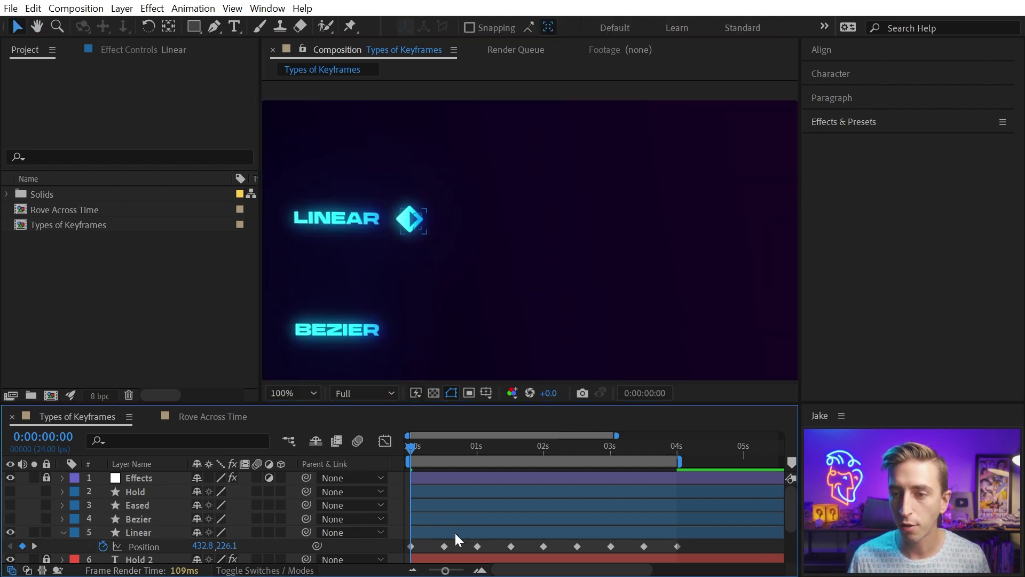
{"action": "left_click", "coordinate": [411, 546]}
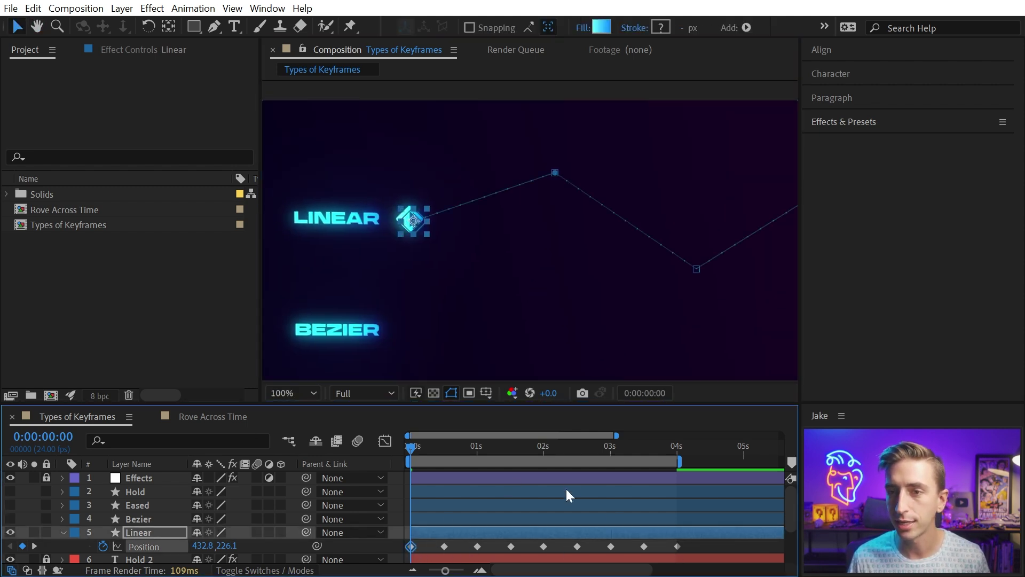
{"action": "key", "text": "space"}
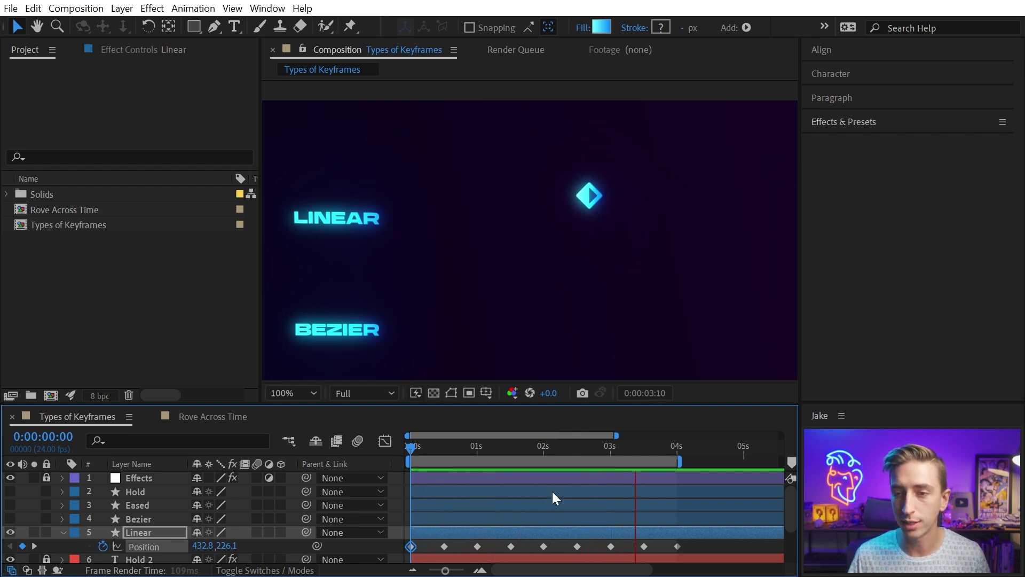
{"action": "key", "text": "space"}
Scrub the playhead to 0:00:00:12, then back toward 0:00:00:09 along the path
{"action": "scroll", "coordinate": [439, 513], "scroll_direction": "down", "scroll_amount": 3}
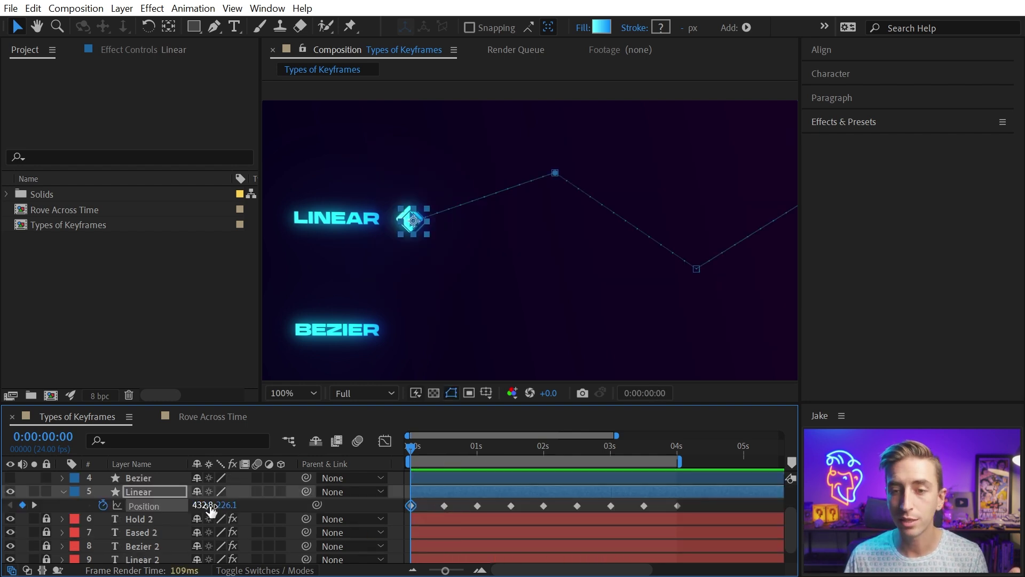
{"action": "left_click_drag", "start_coordinate": [428, 452], "coordinate": [448, 453]}
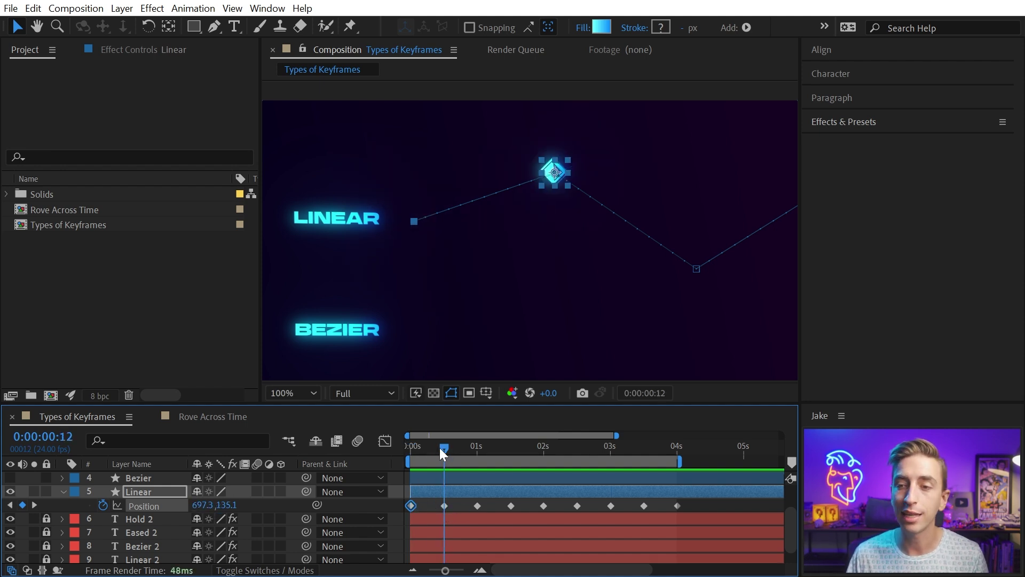
{"action": "mouse_move", "coordinate": [440, 450]}
{"action": "left_mouse_down"}
{"action": "mouse_move", "coordinate": [412, 453]}
{"action": "mouse_move", "coordinate": [447, 454]}
{"action": "mouse_move", "coordinate": [426, 456]}
{"action": "left_mouse_up"}
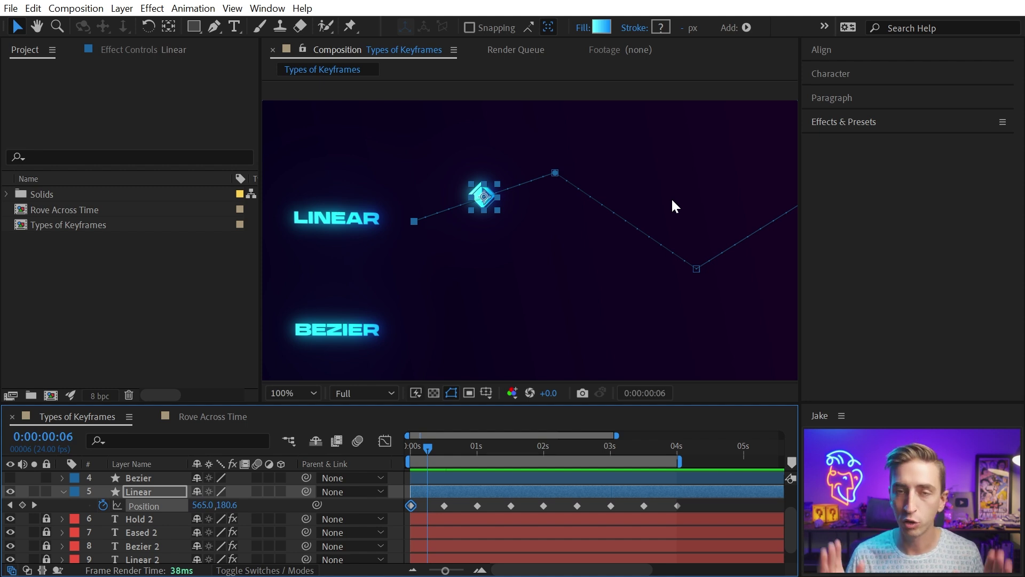
Show the Bezier layer and convert all nine of its Position keyframes to auto-bezier
{"action": "left_click", "coordinate": [10, 477]}
{"action": "left_click", "coordinate": [143, 478]}
{"action": "key", "text": "p"}
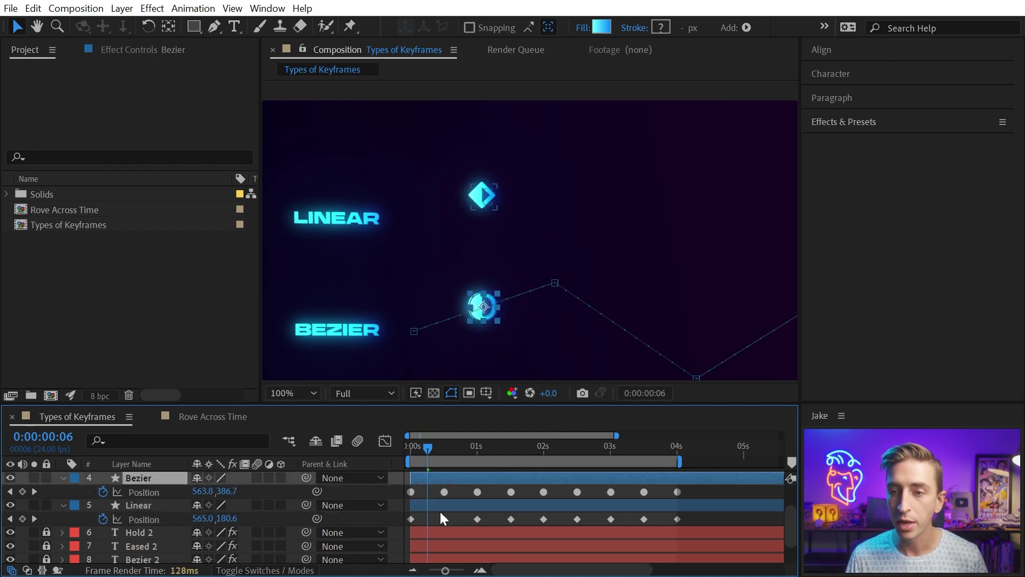
{"action": "left_click_drag", "start_coordinate": [711, 486], "coordinate": [401, 508]}
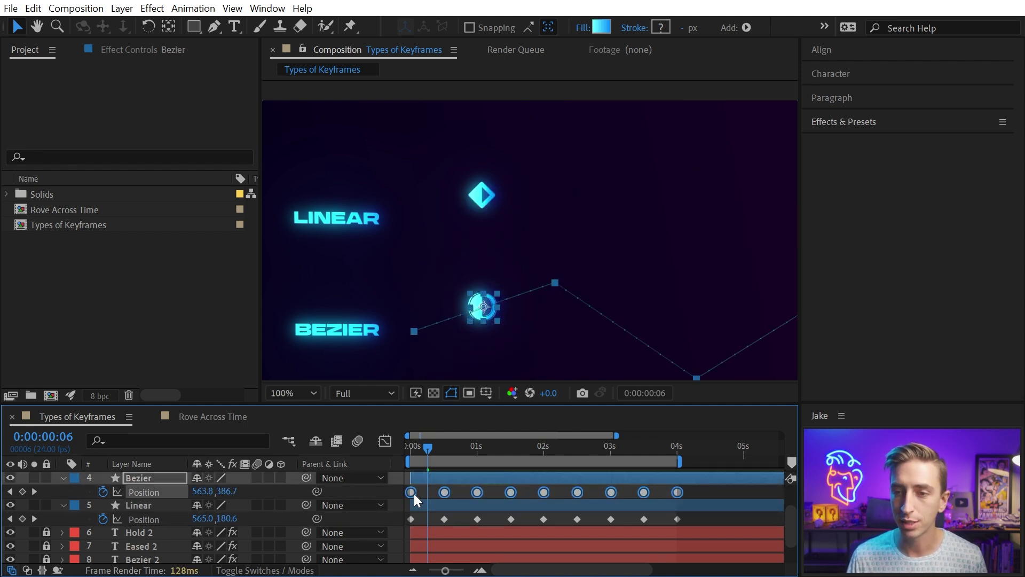
{"action": "left_click", "coordinate": [412, 491], "text": "ctrl"}
{"action": "left_click", "coordinate": [412, 492], "text": "ctrl"}
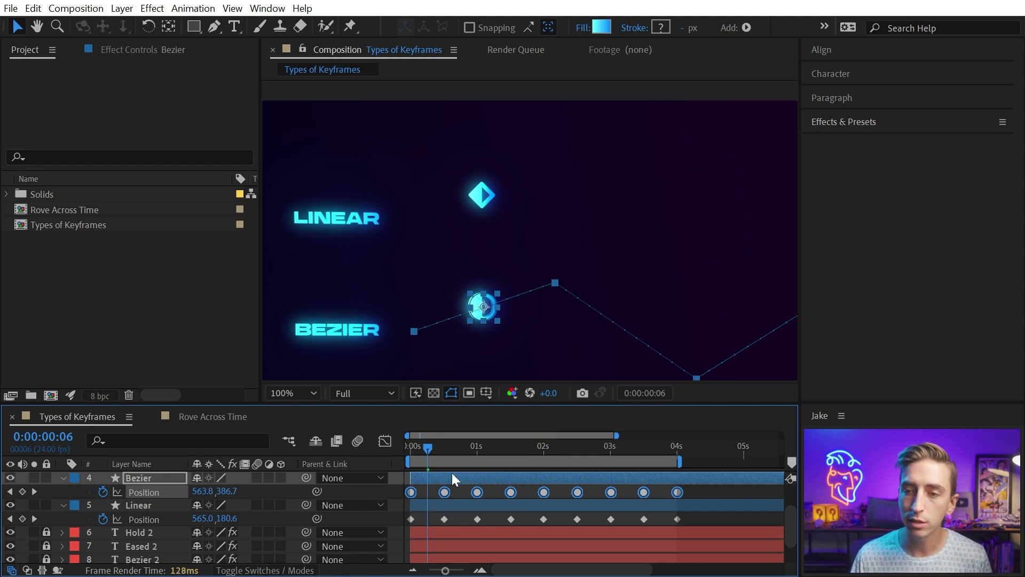
Preview Linear and Bezier moving together, stopping at 0:00:03:08
{"action": "key", "text": "space"}
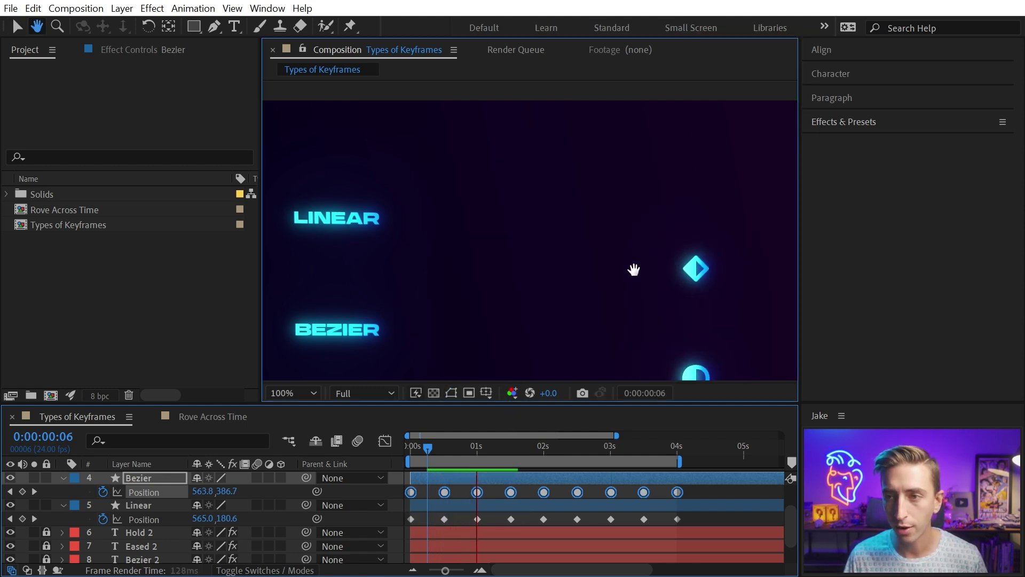
{"action": "scroll", "coordinate": [587, 247], "scroll_direction": "down", "scroll_amount": 2}
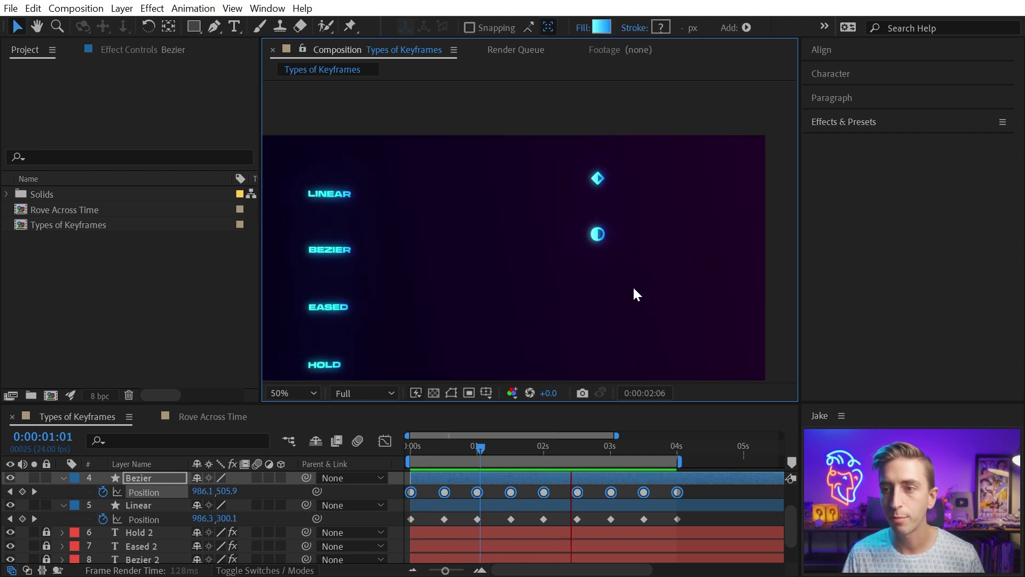
{"action": "key", "text": "space"}
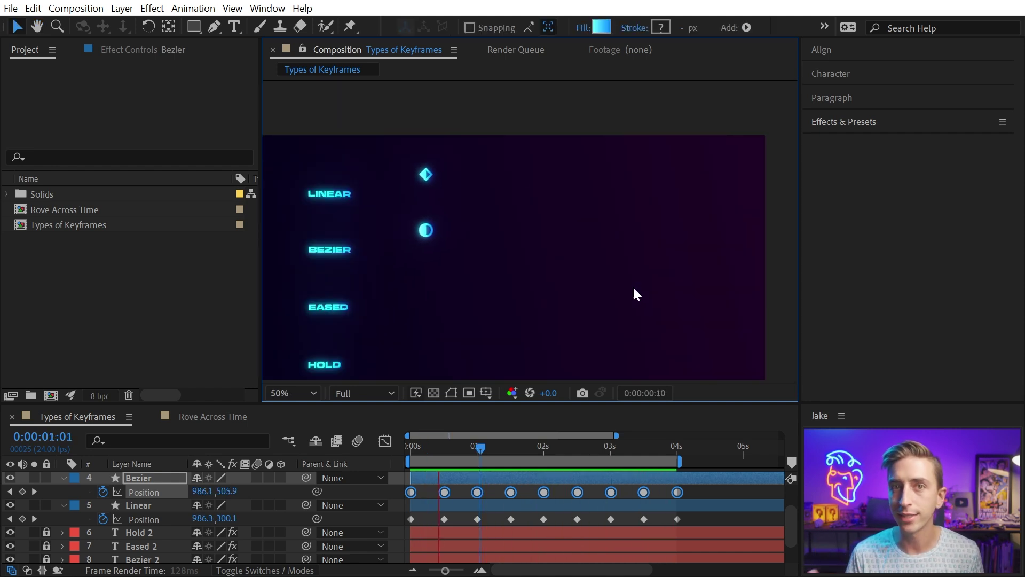
Open the speed graph in a taller timeline with the ruler zoomed to 12-frame steps
{"action": "key", "text": "shift+F3"}
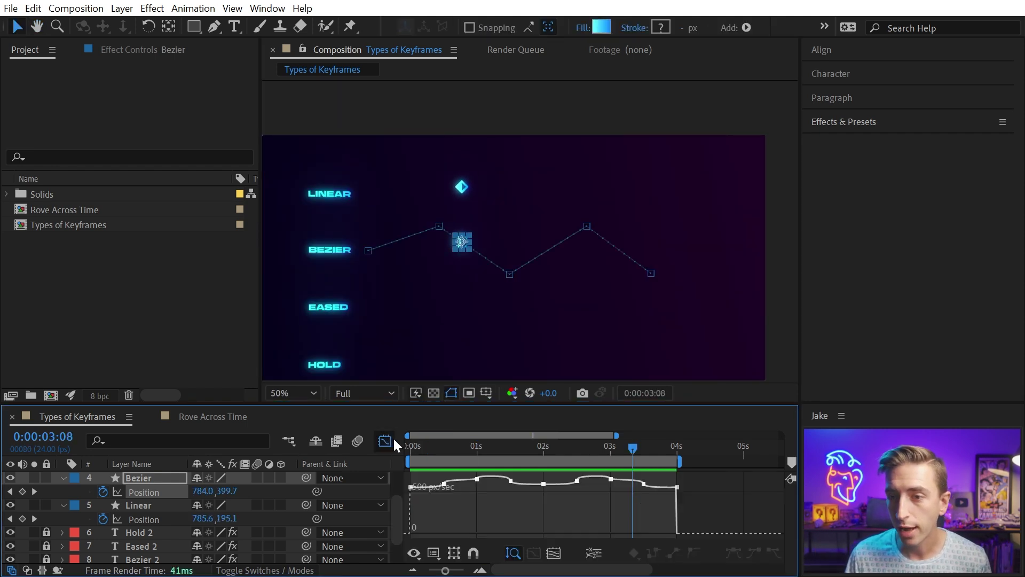
{"action": "left_click_drag", "start_coordinate": [507, 405], "coordinate": [507, 340]}
{"action": "key", "text": "="}
{"action": "key", "text": "Home"}
{"action": "key", "text": "minus"}
Compare Bezier's and Linear's Position speed curves, then return to layer bars and preview
{"action": "left_click_drag", "start_coordinate": [453, 442], "coordinate": [527, 421]}
{"action": "left_click", "coordinate": [150, 460]}
{"action": "left_click", "coordinate": [152, 488], "text": "shift"}
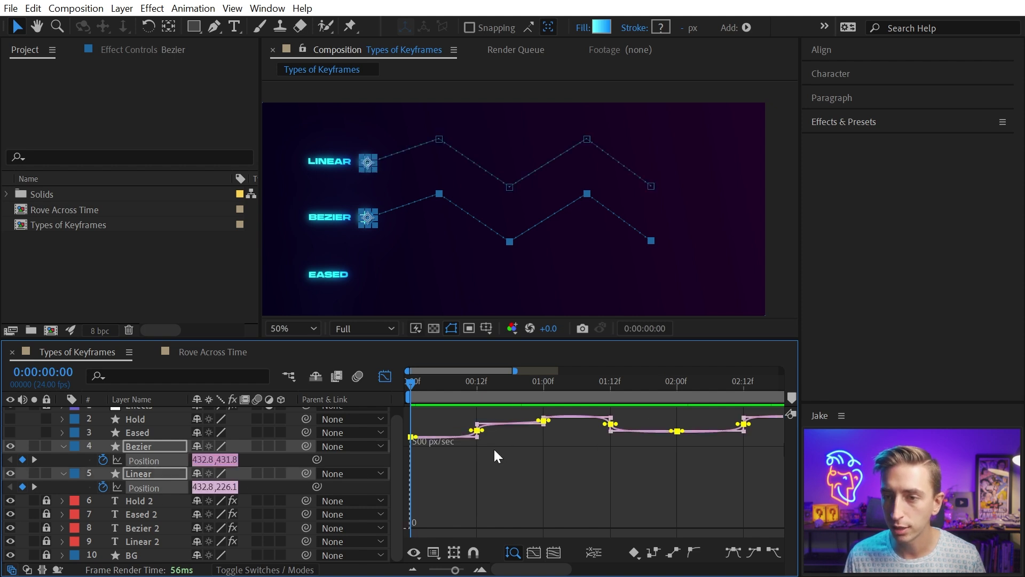
{"action": "left_click", "coordinate": [143, 447]}
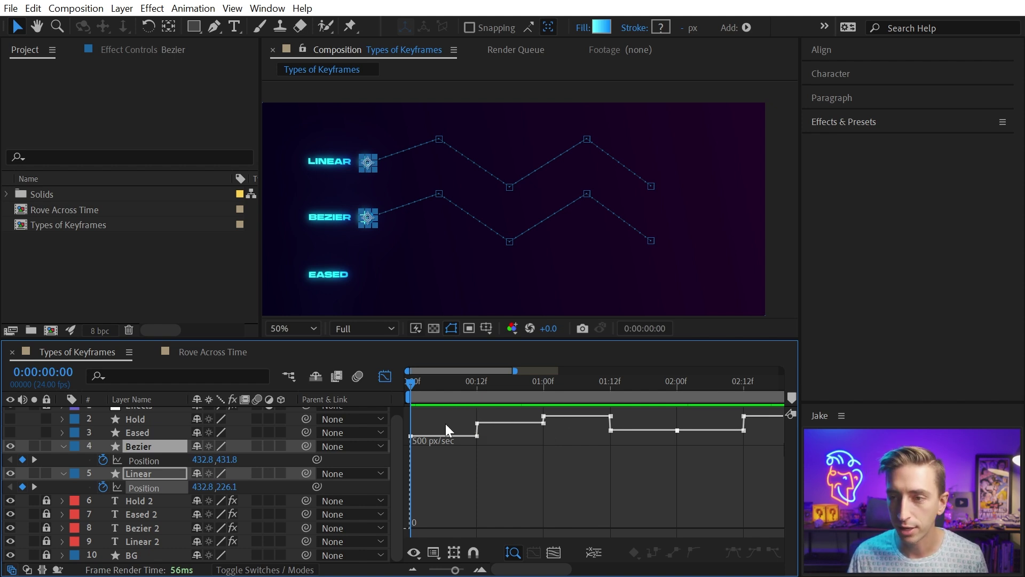
{"action": "left_click", "coordinate": [149, 461]}
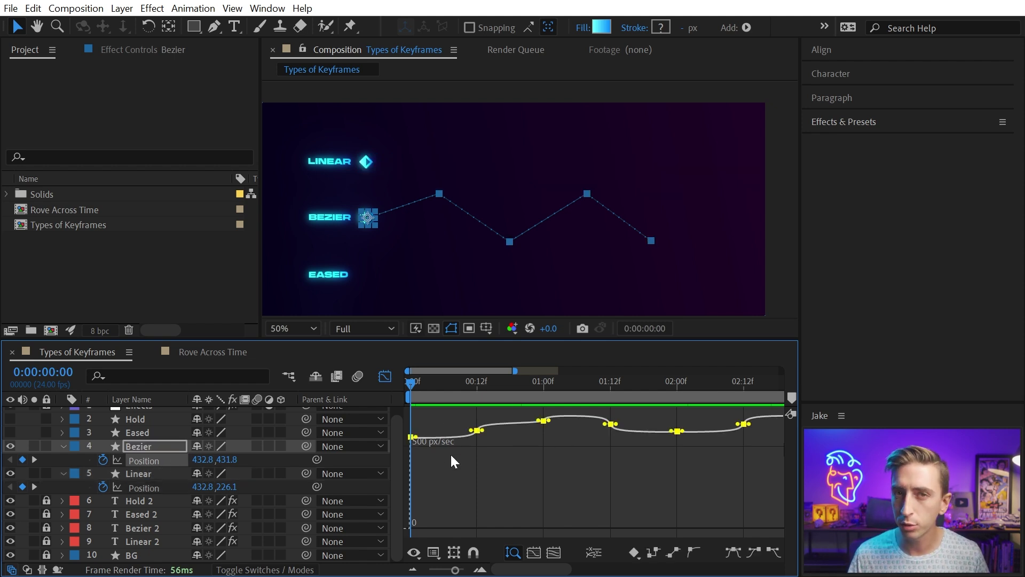
{"action": "left_click", "coordinate": [385, 376]}
{"action": "key", "text": "space"}
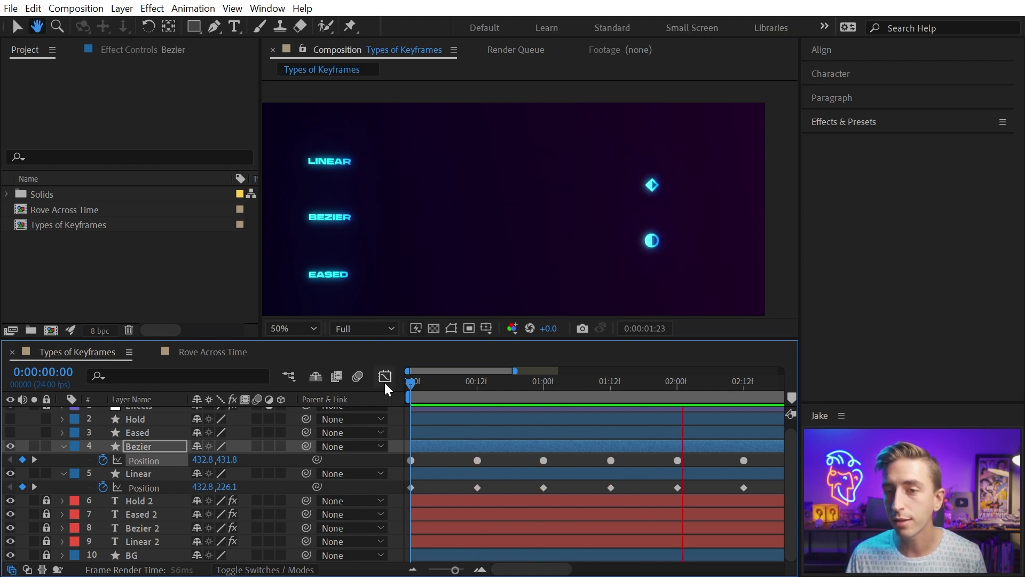
Lower the speed at the Bezier keyframe at 00:10f in the speed graph
{"action": "left_click", "coordinate": [385, 376]}
{"action": "left_click", "coordinate": [476, 430]}
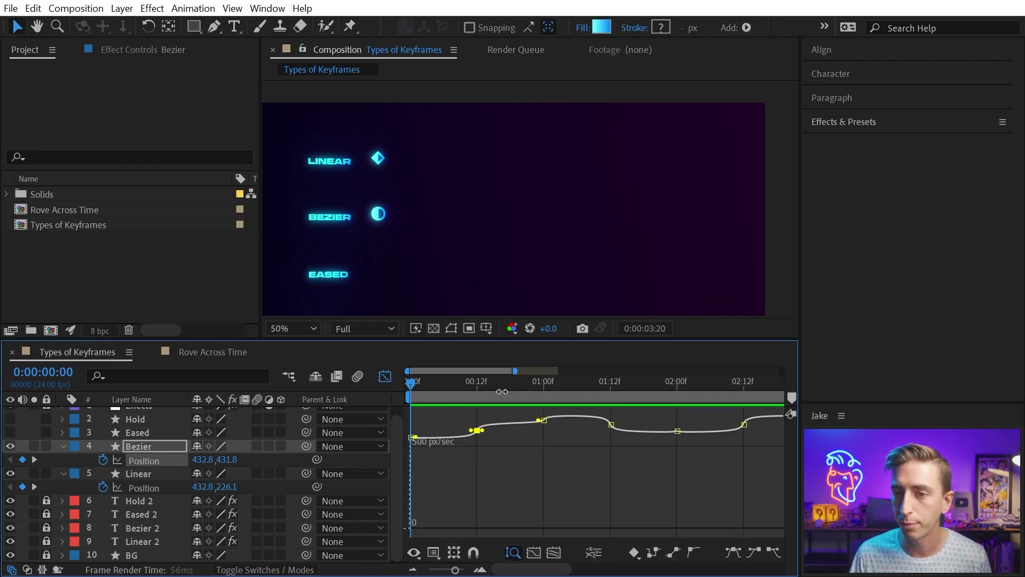
{"action": "left_click_drag", "start_coordinate": [488, 432], "coordinate": [466, 473]}
Add easing influence to Linear's Position keyframes, smoothing its speed curve
{"action": "left_click", "coordinate": [148, 486]}
{"action": "left_click_drag", "start_coordinate": [471, 437], "coordinate": [495, 462]}
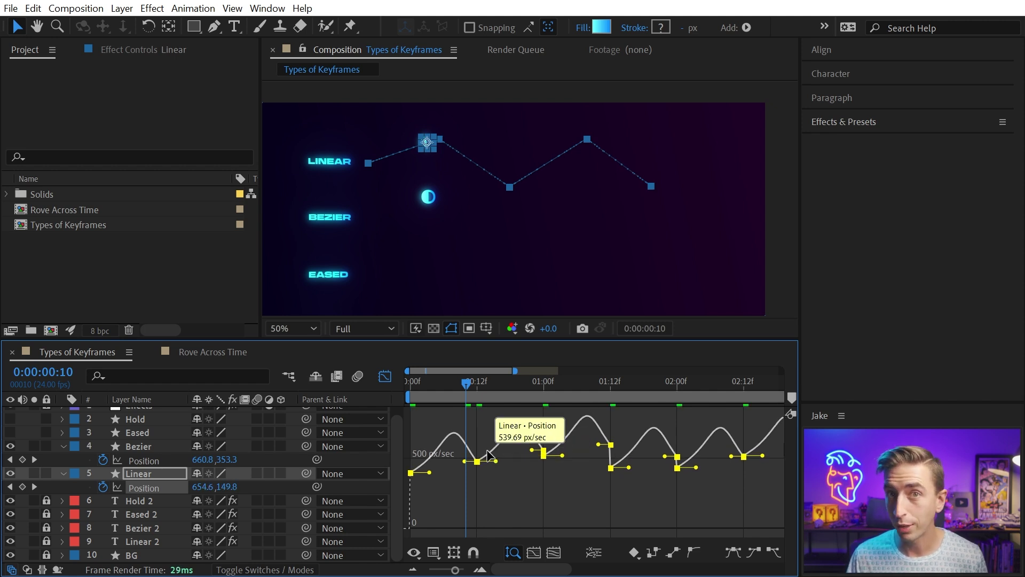
{"action": "left_click", "coordinate": [477, 461], "text": "ctrl"}
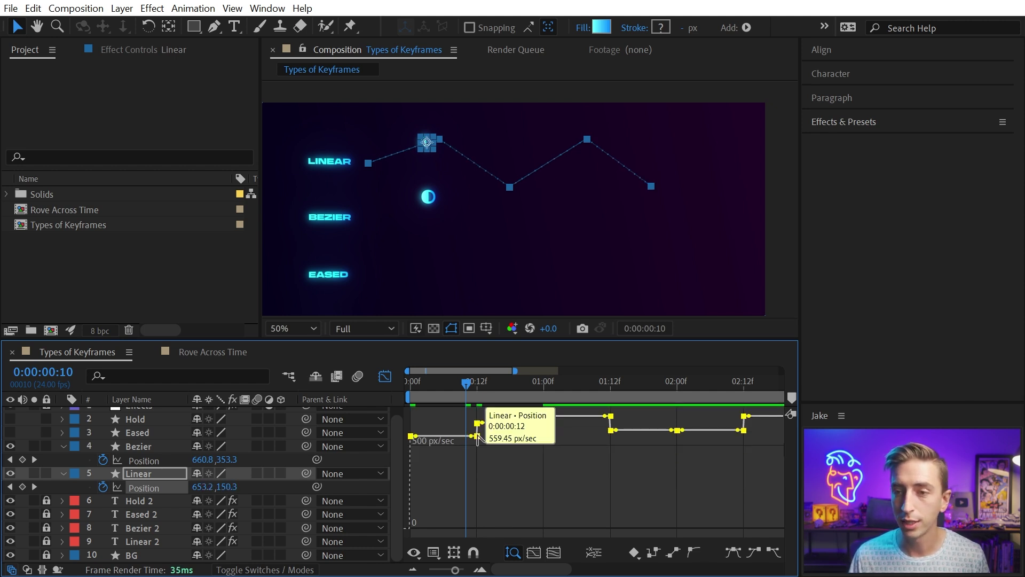
{"action": "mouse_move", "coordinate": [482, 431]}
{"action": "left_mouse_down"}
{"action": "mouse_move", "coordinate": [501, 458]}
{"action": "mouse_move", "coordinate": [461, 433]}
{"action": "mouse_move", "coordinate": [492, 434]}
{"action": "left_mouse_up"}
{"action": "left_click", "coordinate": [385, 376]}
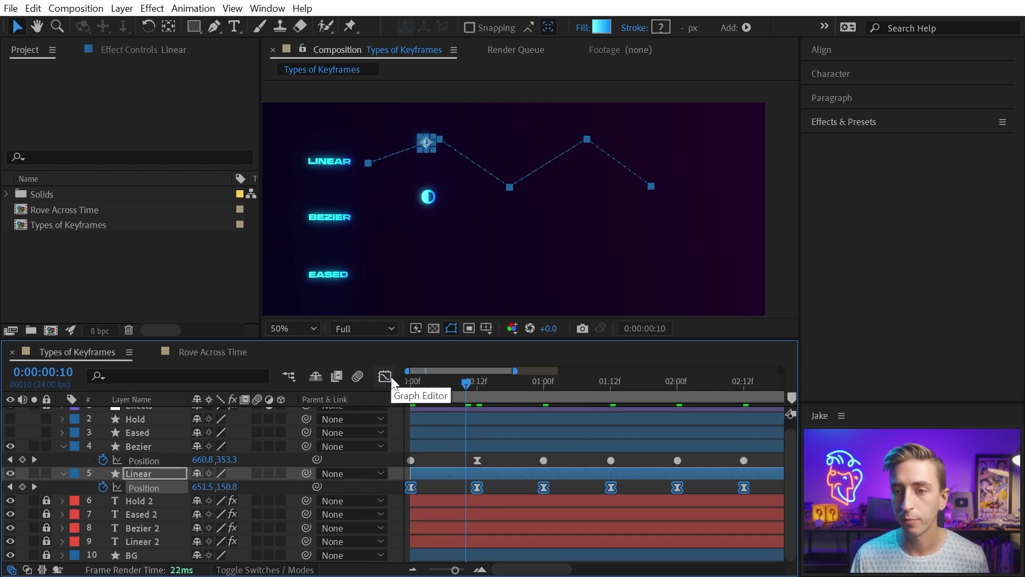
Easy-ease the Bezier keyframe at 0:10f with F9 and open its Keyframe Interpolation settings
{"action": "left_click", "coordinate": [385, 377]}
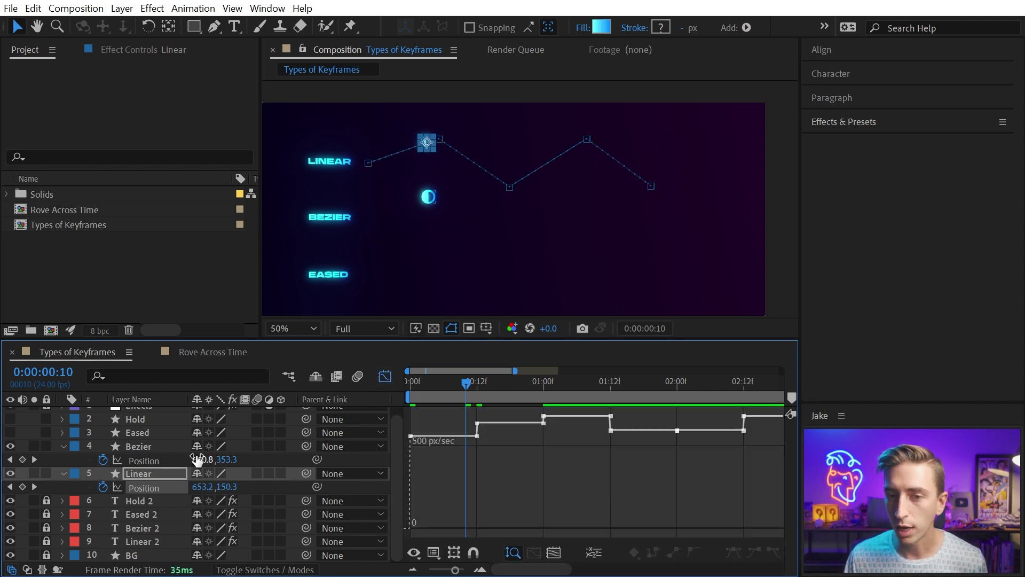
{"action": "left_click", "coordinate": [144, 461]}
{"action": "left_click", "coordinate": [385, 376]}
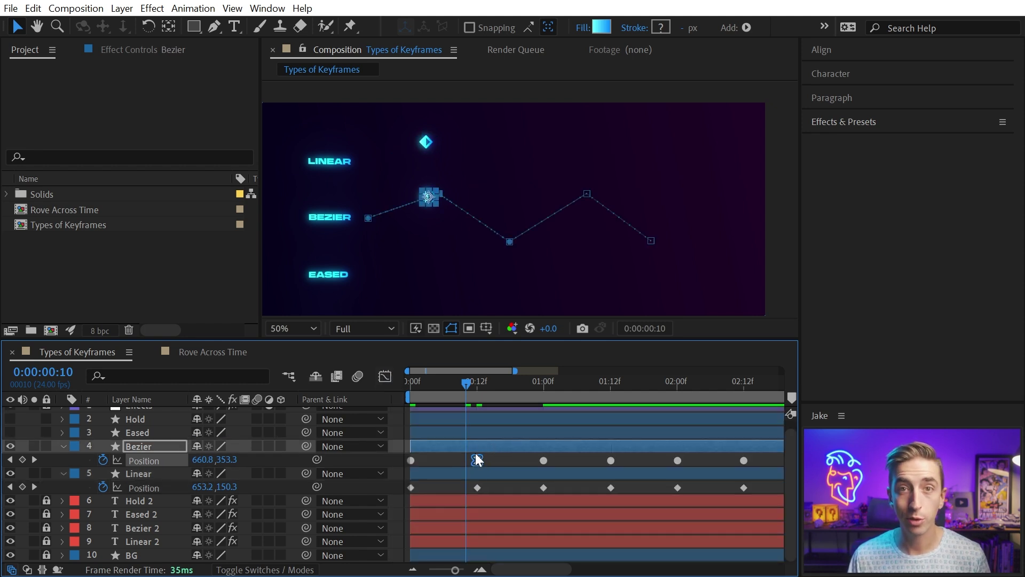
{"action": "key", "text": "F9"}
{"action": "right_click", "coordinate": [484, 463]}
{"action": "left_click", "coordinate": [534, 400]}
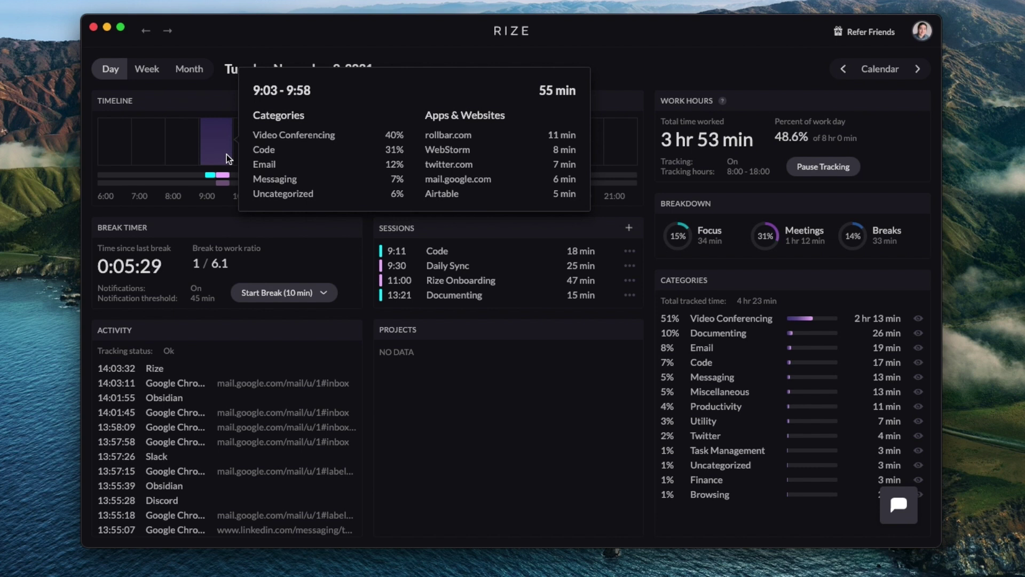
Open Focus Score Details from the Breakdown section's Focus entry
{"action": "mouse_move", "coordinate": [214, 178]}
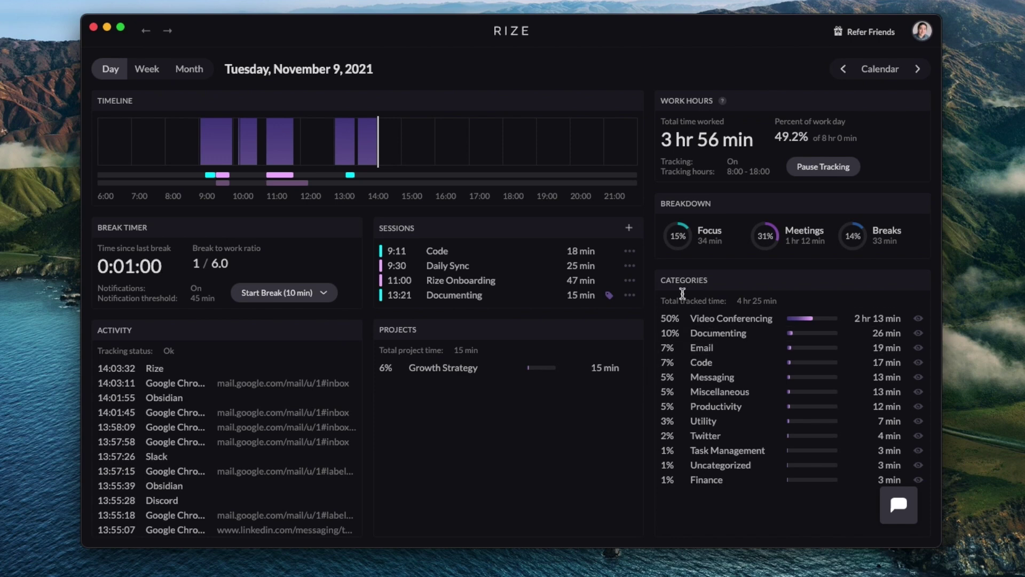
{"action": "left_click", "coordinate": [692, 250]}
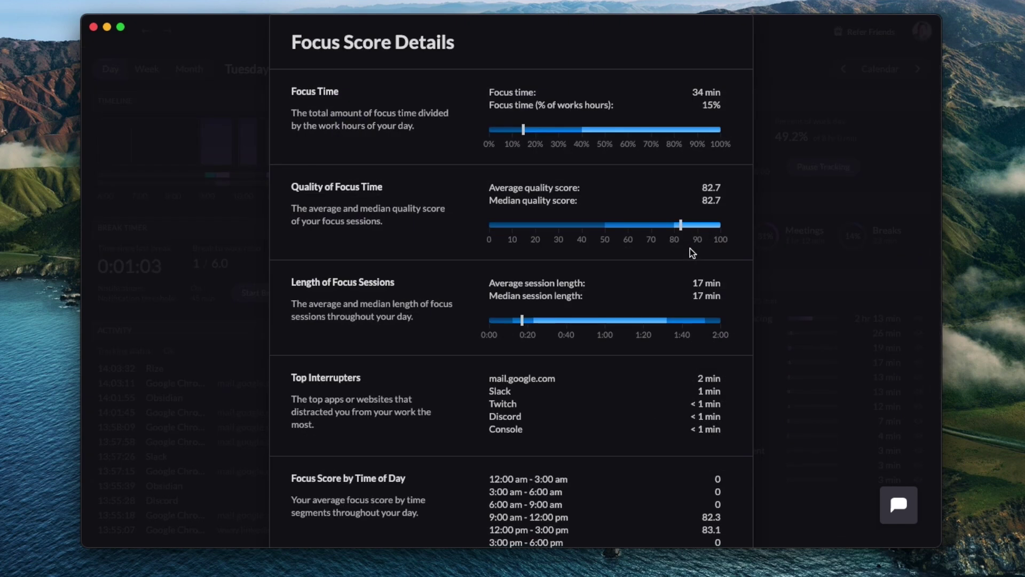
Close Focus Score Details, start a 10-minute break and open Obsidian's category dropdown
{"action": "left_click", "coordinate": [772, 259]}
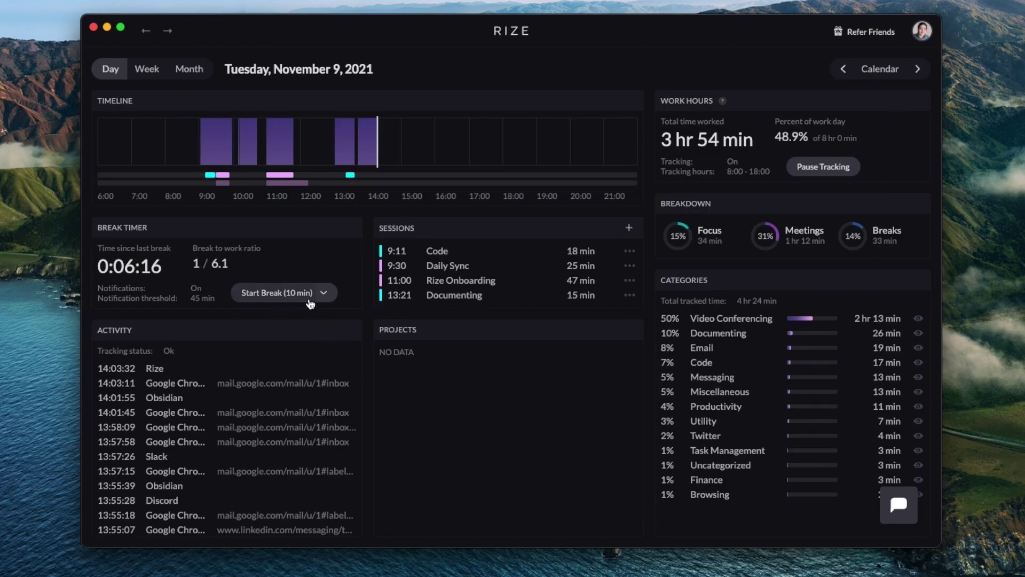
{"action": "left_click", "coordinate": [277, 292]}
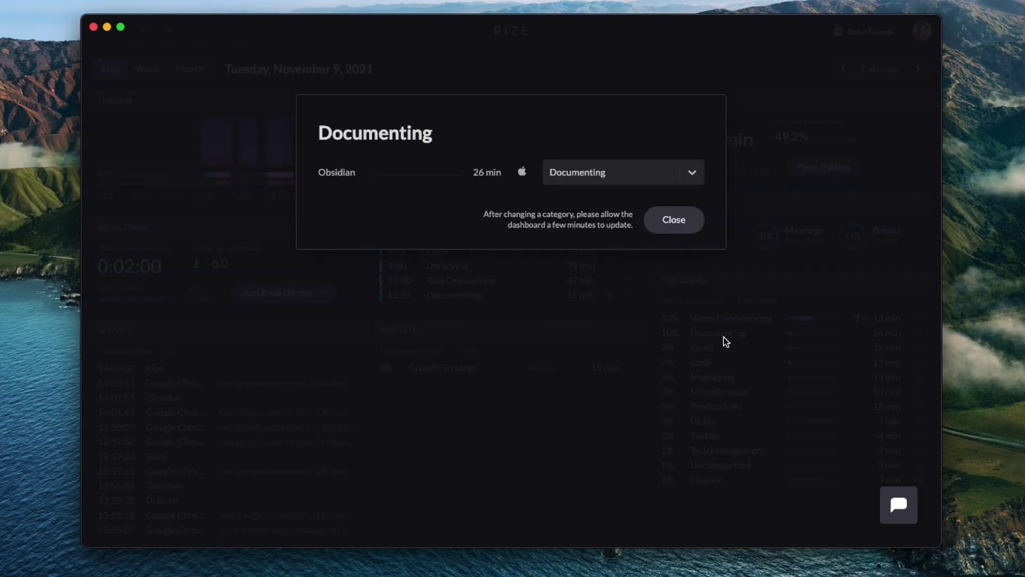
{"action": "left_click", "coordinate": [661, 179]}
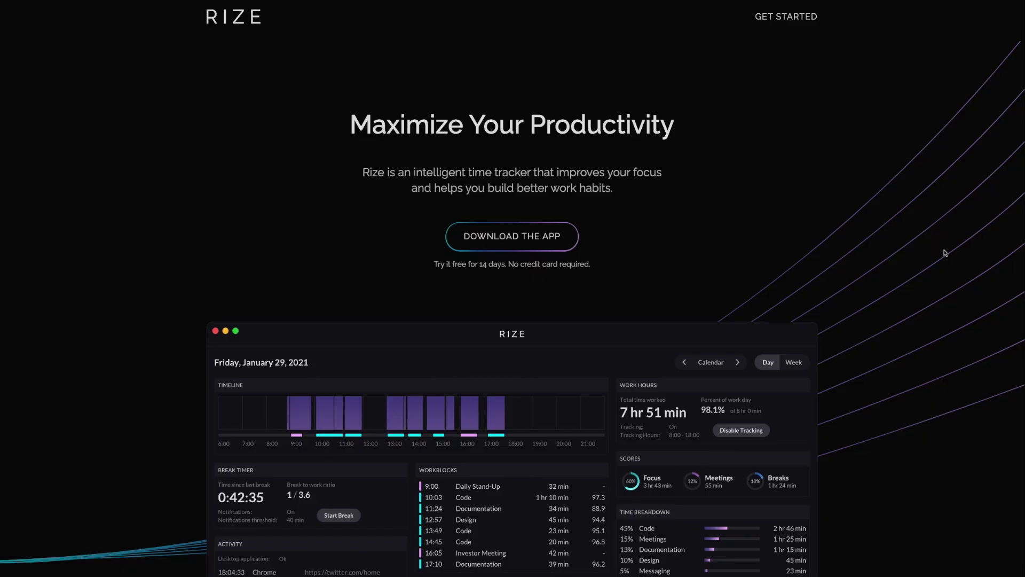
{"action": "scroll", "coordinate": [945, 253], "scroll_direction": "down", "scroll_amount": 3}
{"action": "scroll", "coordinate": [945, 253], "scroll_direction": "down", "scroll_amount": 4}
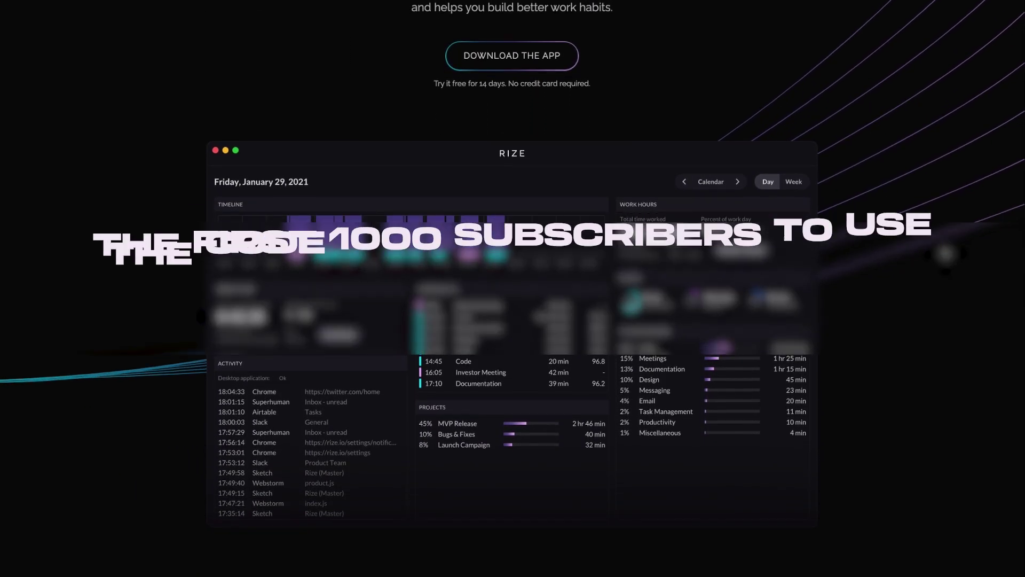
{"action": "scroll", "coordinate": [946, 253], "scroll_direction": "down", "scroll_amount": 4}
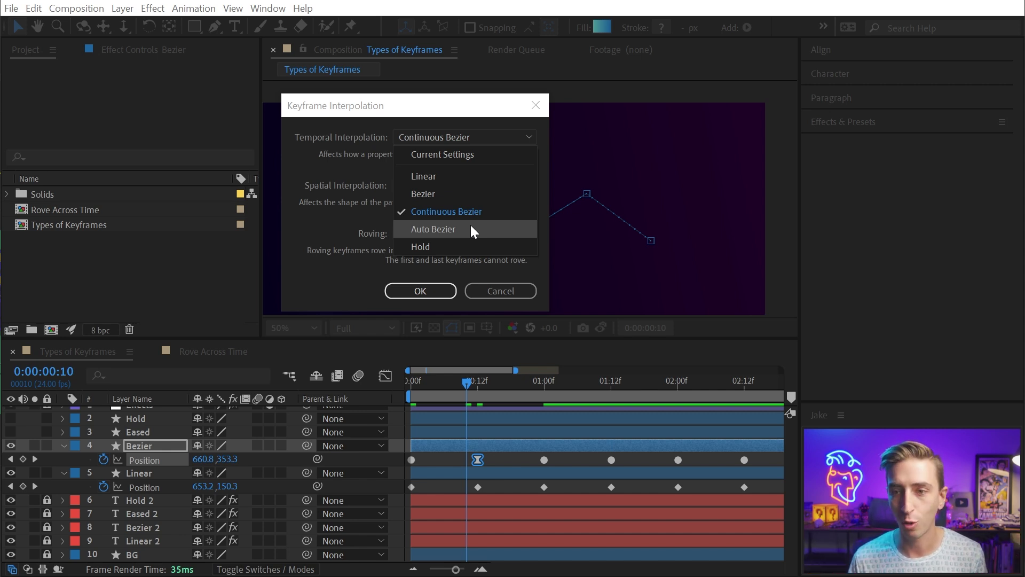
Cancel Keyframe Interpolation and drag down the speed handle of Bezier's second keyframe
{"action": "left_click", "coordinate": [537, 107]}
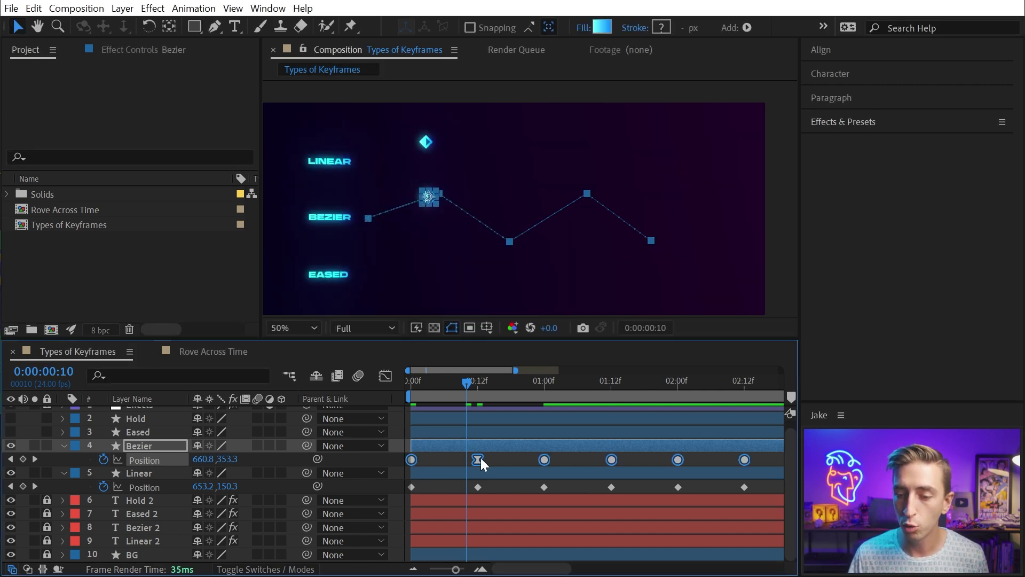
{"action": "left_click", "coordinate": [384, 376]}
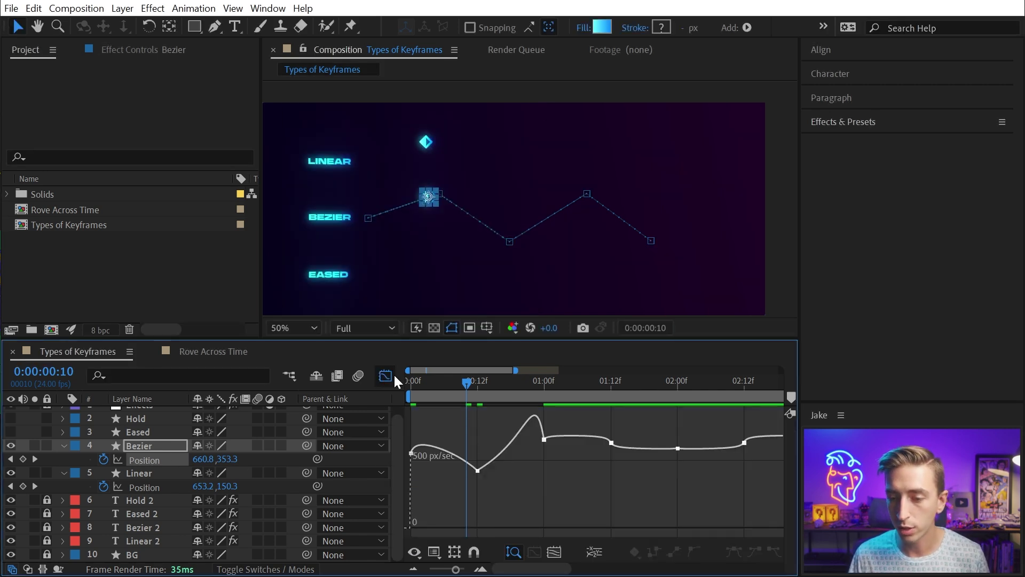
{"action": "left_click", "coordinate": [475, 471]}
{"action": "left_click_drag", "start_coordinate": [464, 471], "coordinate": [462, 495]}
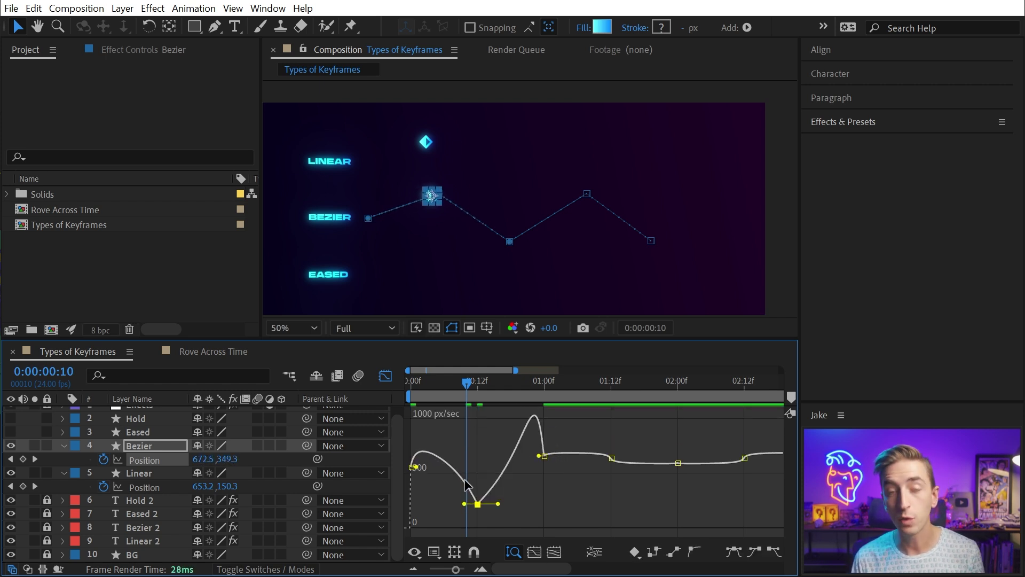
{"action": "left_click", "coordinate": [386, 376]}
Reveal and select the Eased layer's Position keyframes, preview, and show its speed graph
{"action": "key", "text": "Home"}
{"action": "left_click", "coordinate": [142, 434]}
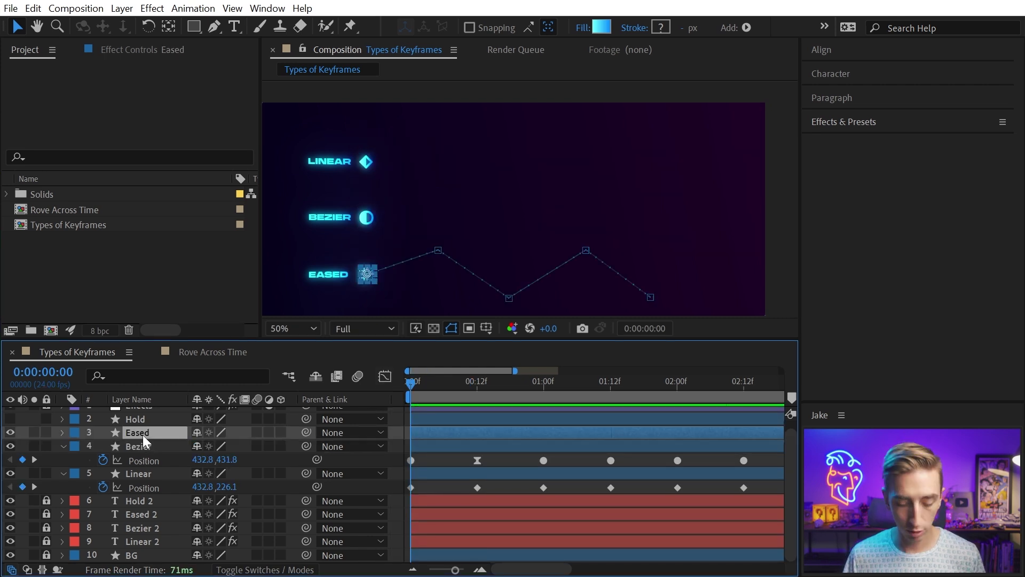
{"action": "key", "text": "p"}
{"action": "key", "text": "space"}
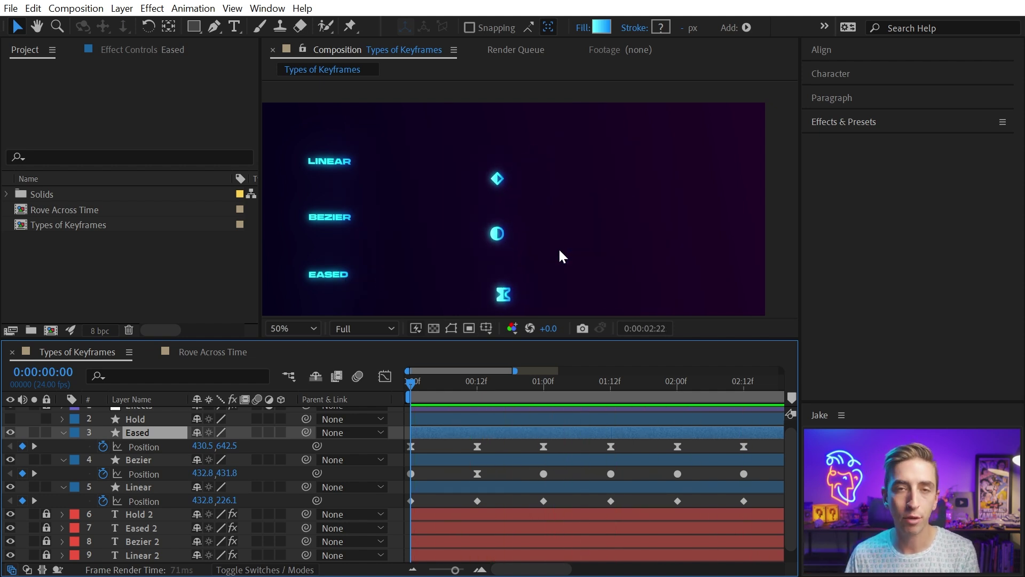
{"action": "left_click", "coordinate": [156, 447]}
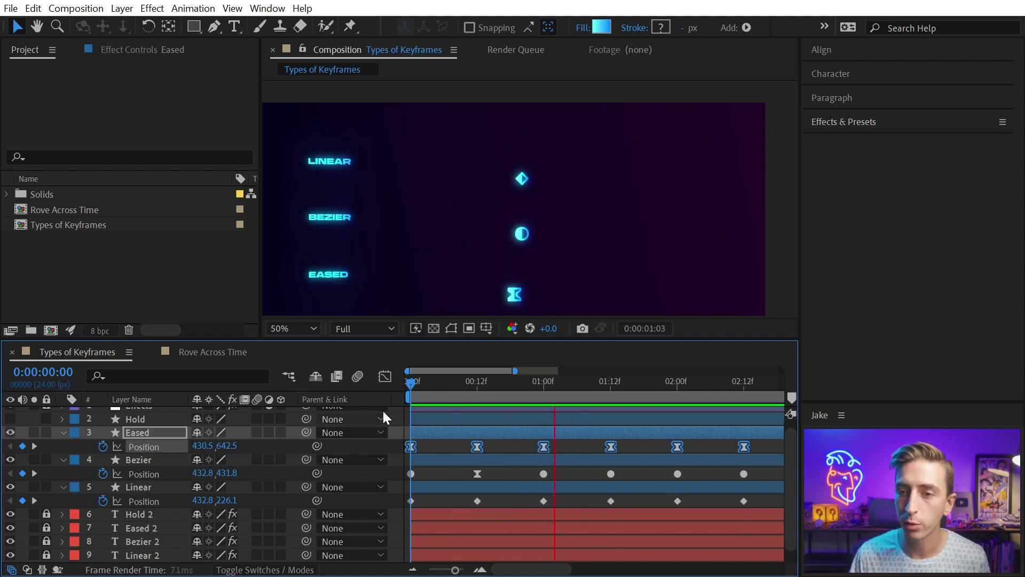
{"action": "left_click", "coordinate": [385, 376]}
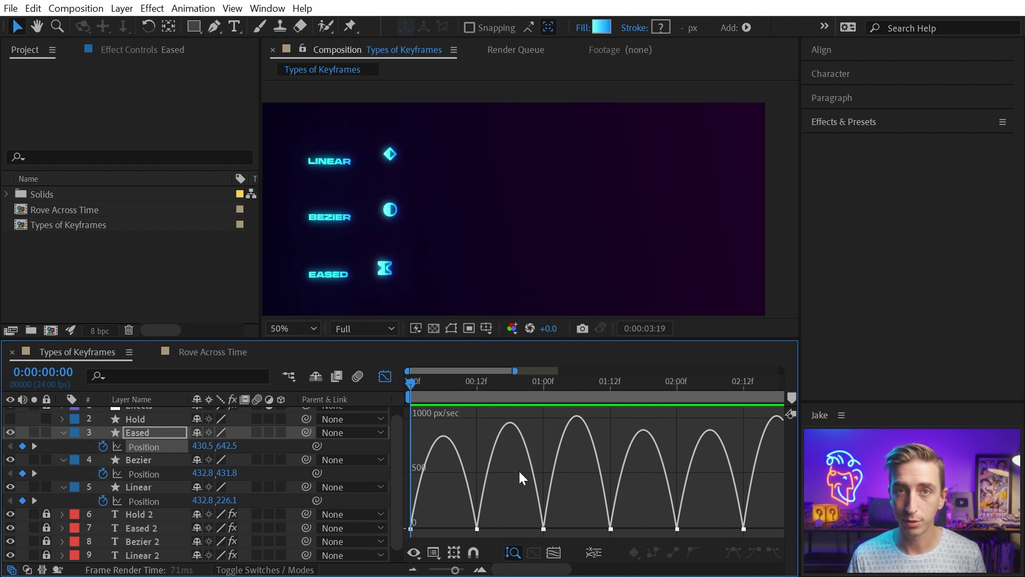
Drag the 00:12f keyframe's speed handles for an early spike, easing to 0 px/sec at 69.53% influence
{"action": "left_click", "coordinate": [477, 529]}
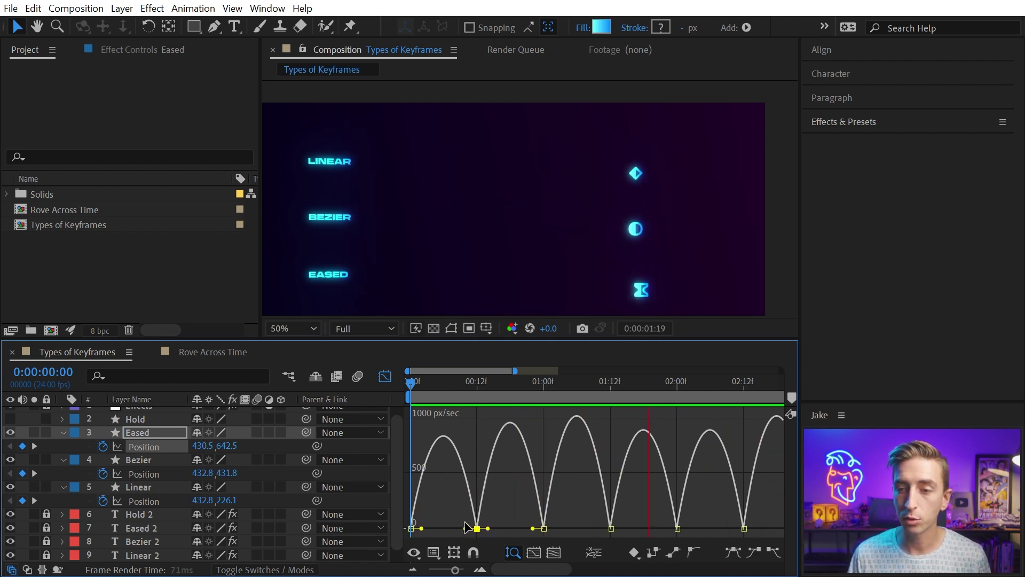
{"action": "left_click_drag", "start_coordinate": [465, 529], "coordinate": [451, 504]}
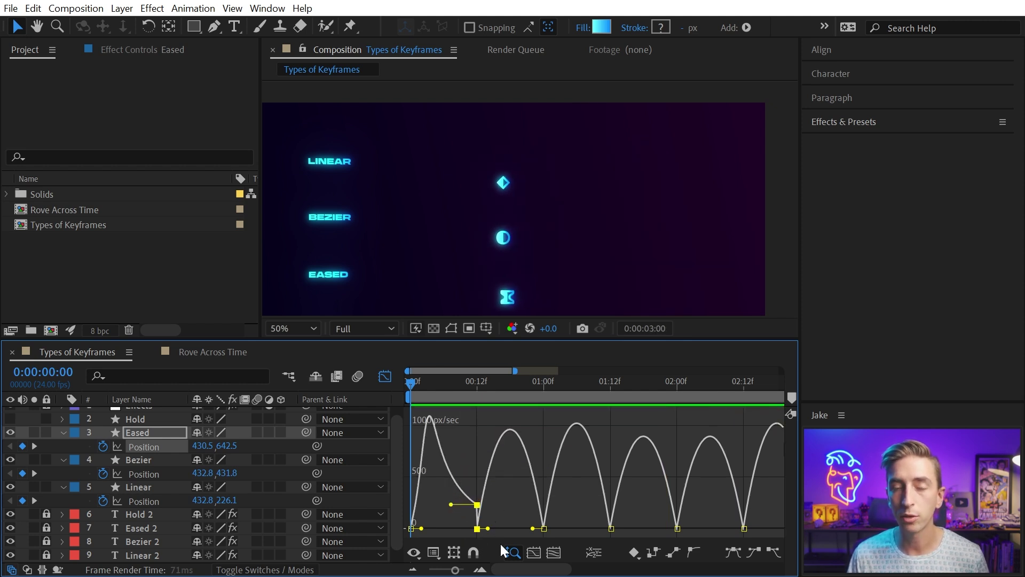
{"action": "key", "text": "space"}
{"action": "scroll", "coordinate": [488, 485], "scroll_direction": "left", "scroll_amount": 5}
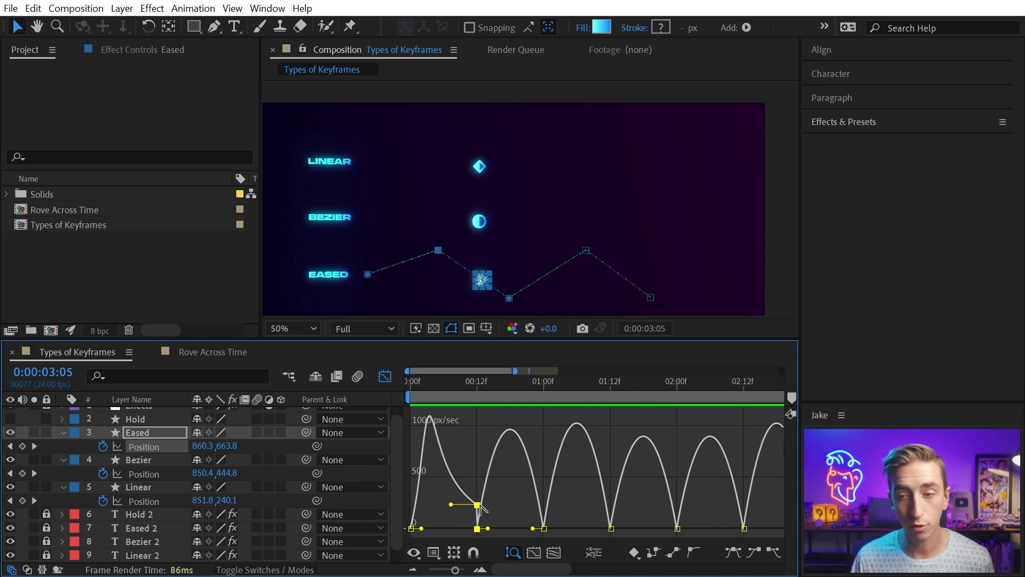
{"action": "left_click_drag", "start_coordinate": [478, 505], "coordinate": [487, 531]}
{"action": "mouse_move", "coordinate": [478, 474]}
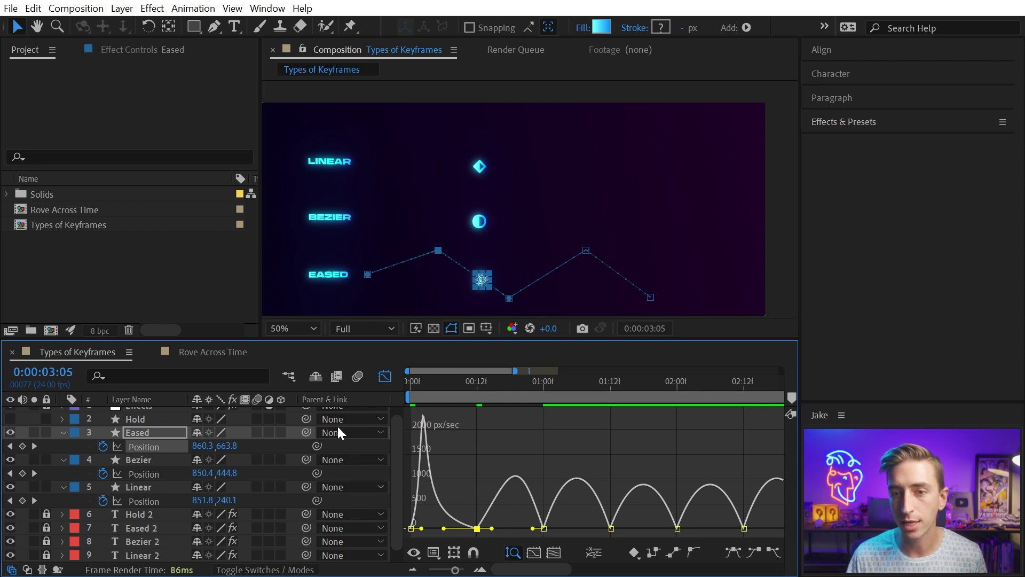
{"action": "scroll", "coordinate": [12, 426], "scroll_direction": "up", "scroll_amount": 1}
Show the Hold layer's Position speed graph in the Graph Editor
{"action": "left_click", "coordinate": [130, 426]}
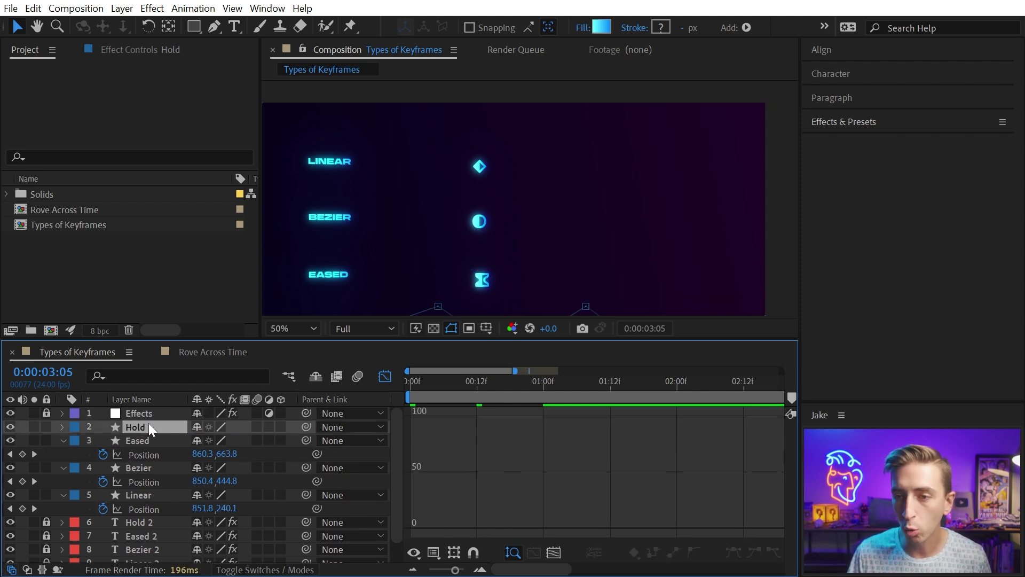
{"action": "key", "text": "p"}
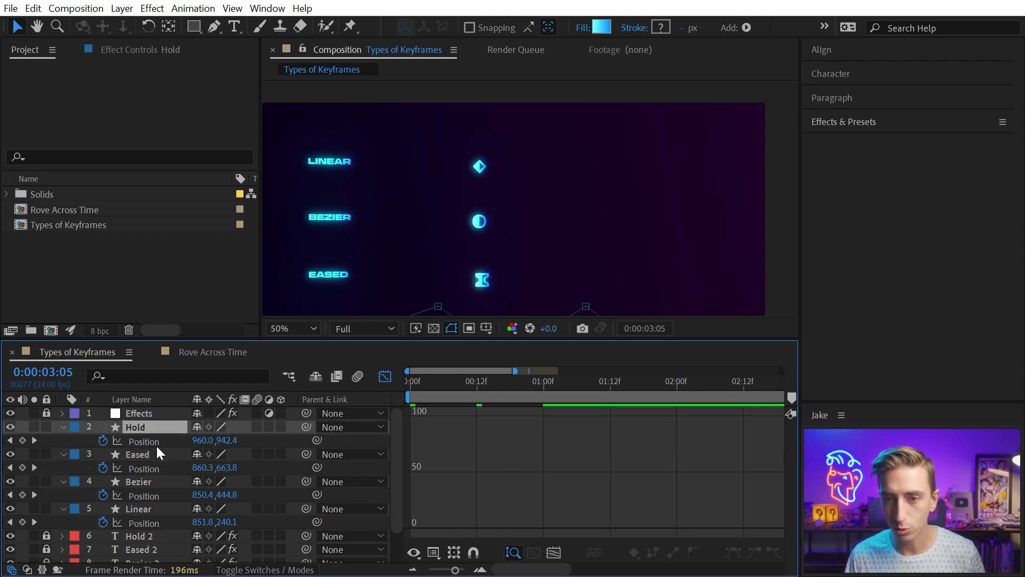
{"action": "left_click", "coordinate": [143, 441]}
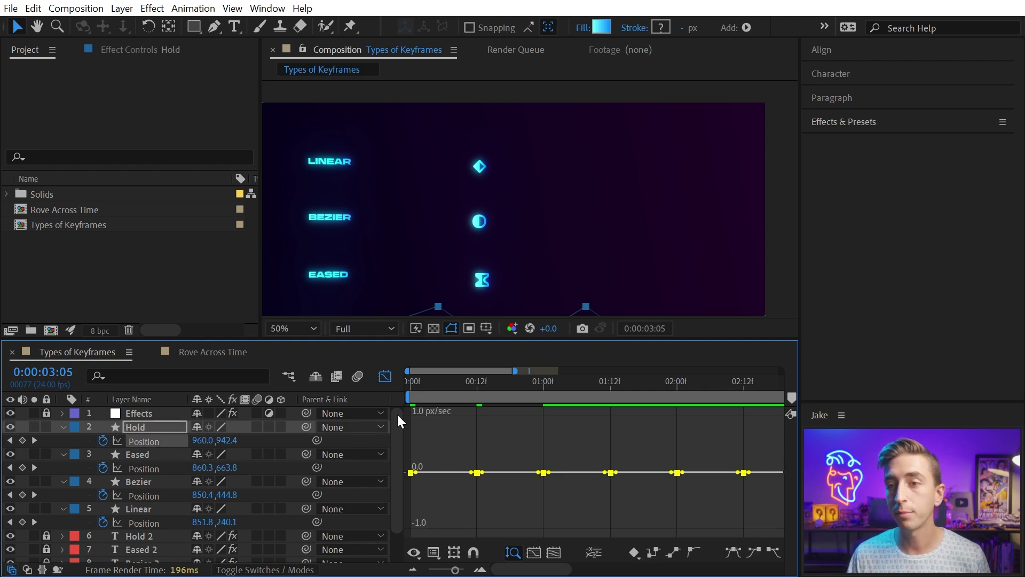
Pan the viewer up to frame the HOLD row and preview its jumping motion
{"action": "key", "text": "h"}
{"action": "mouse_move", "coordinate": [492, 261]}
{"action": "left_mouse_down"}
{"action": "mouse_move", "coordinate": [499, 191]}
{"action": "mouse_move", "coordinate": [512, 187]}
{"action": "left_mouse_up"}
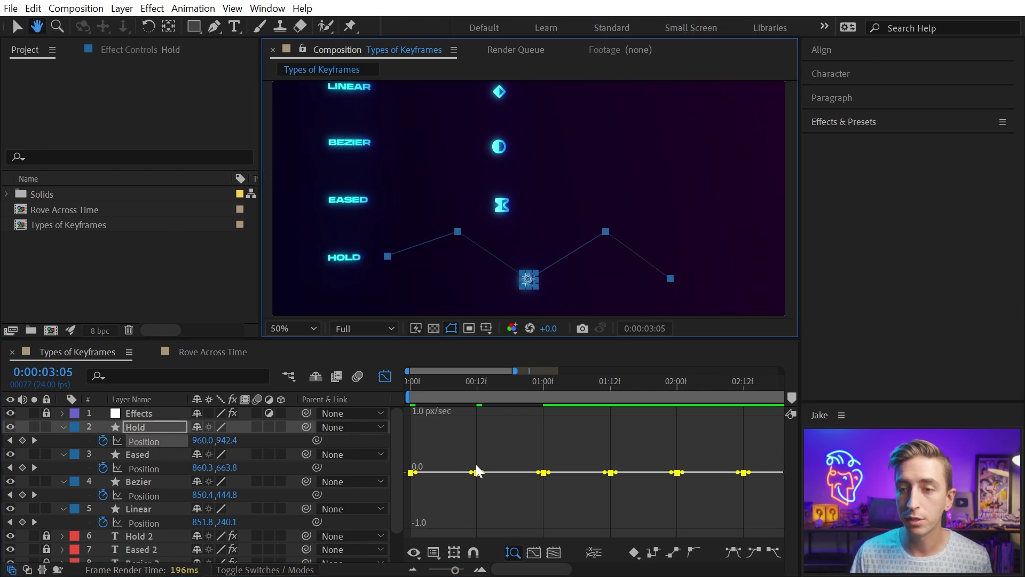
{"action": "key", "text": "v"}
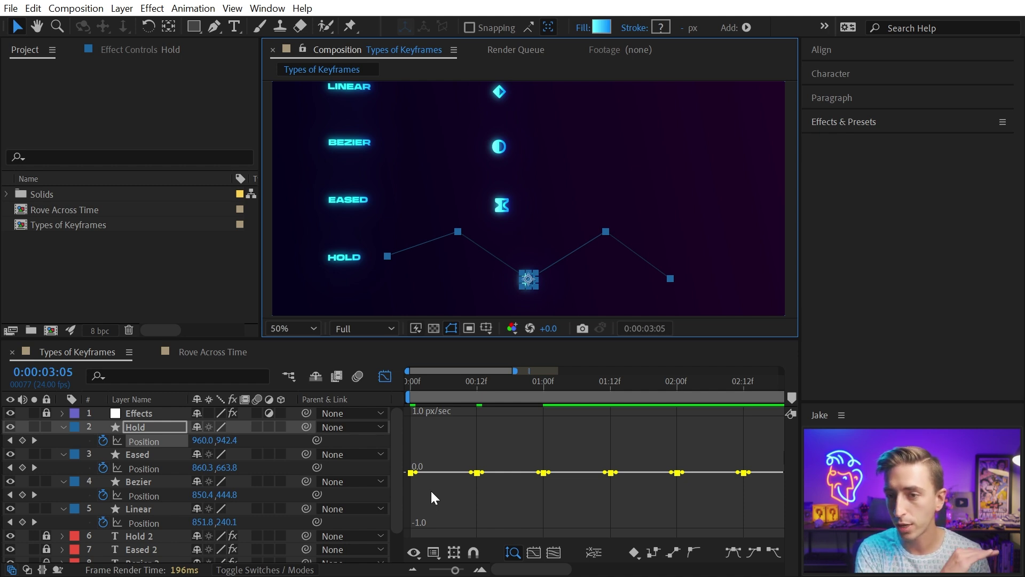
{"action": "key", "text": "space"}
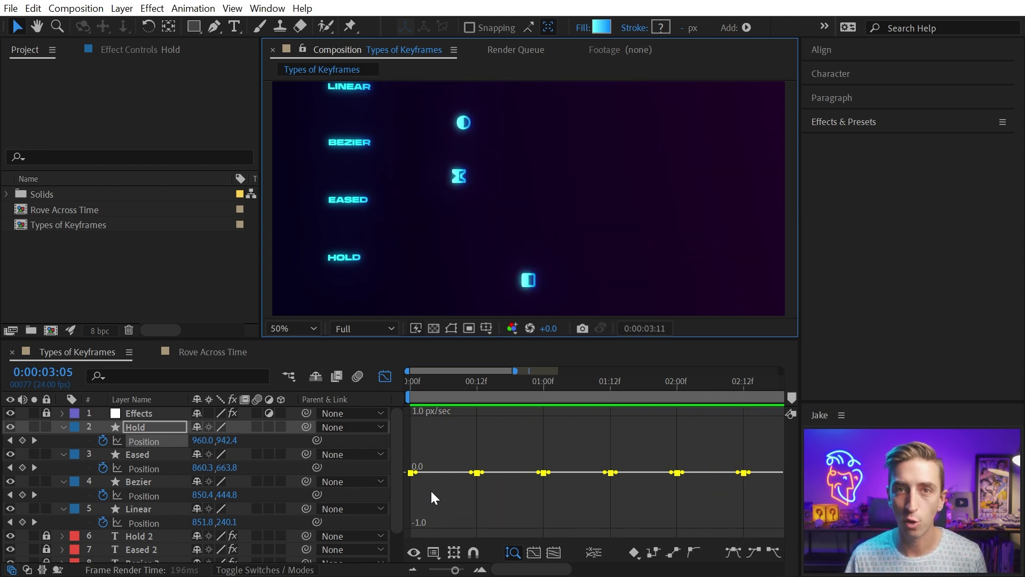
{"action": "left_click", "coordinate": [431, 489]}
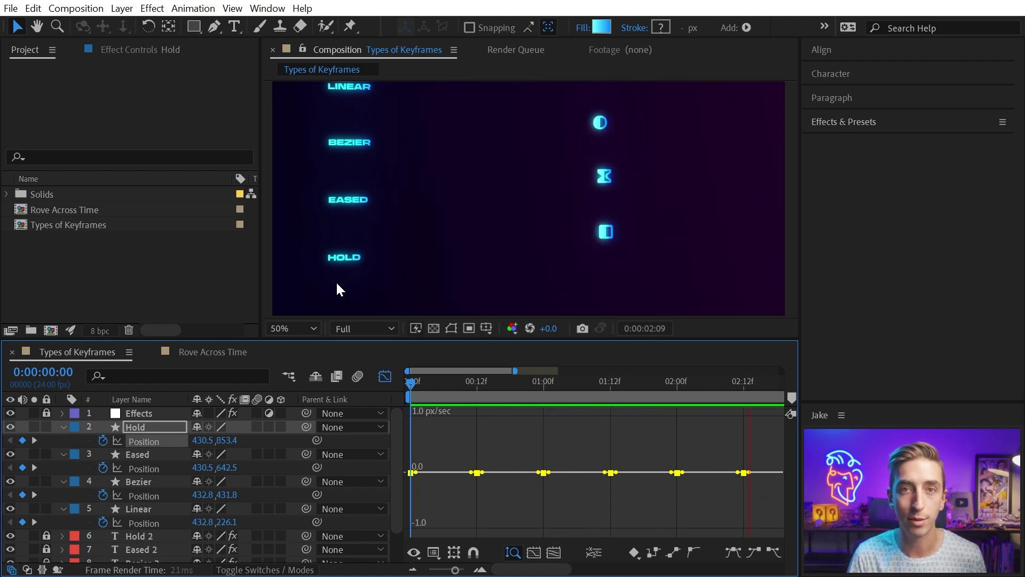
Enlarge the timeline and toggle the first Hold keyframe's hold interpolation off and back on
{"action": "key", "text": "shift+F3"}
{"action": "left_click", "coordinate": [423, 284]}
{"action": "left_click_drag", "start_coordinate": [423, 284], "coordinate": [423, 230]}
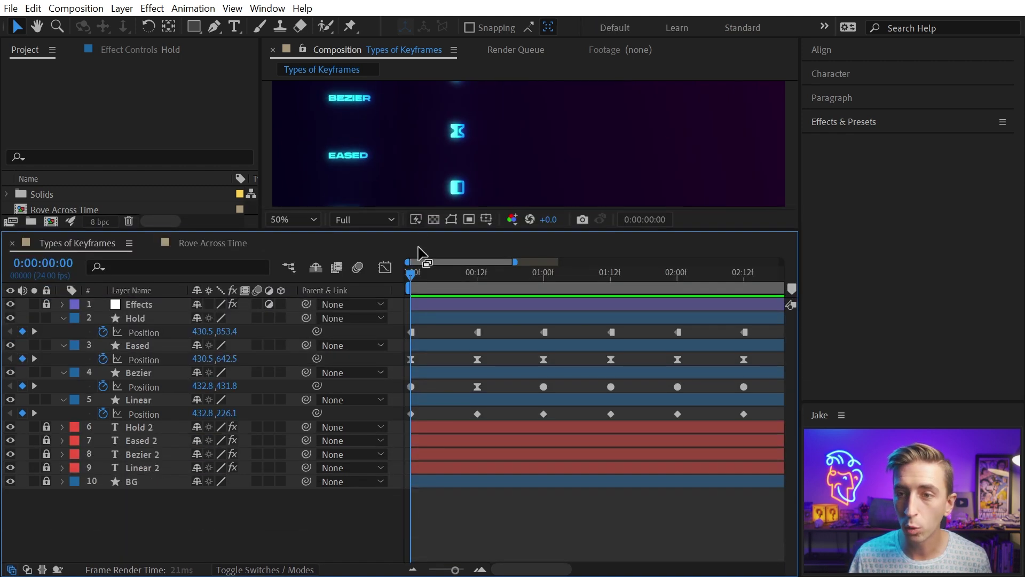
{"action": "right_click", "coordinate": [411, 331]}
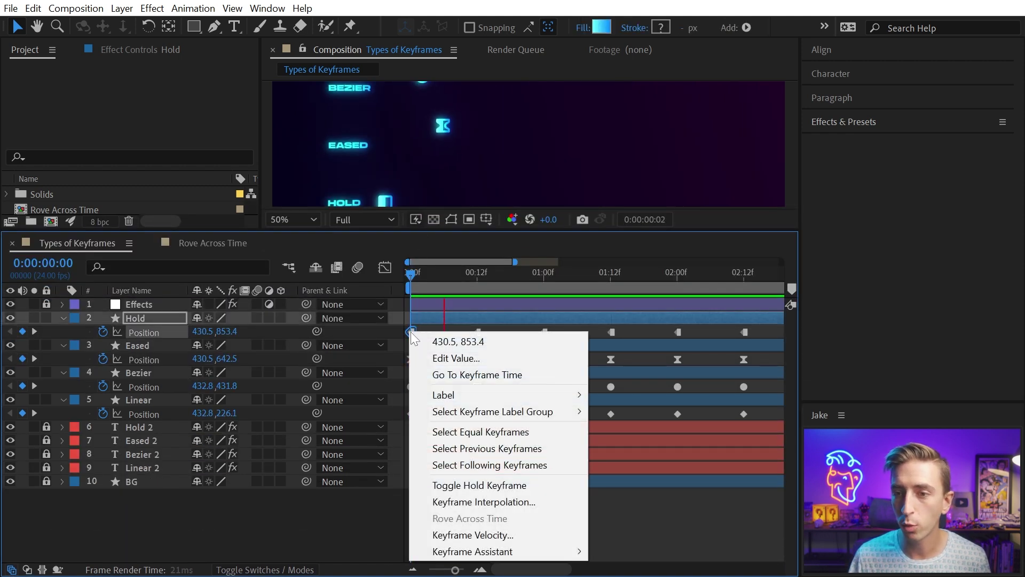
{"action": "left_click", "coordinate": [458, 485]}
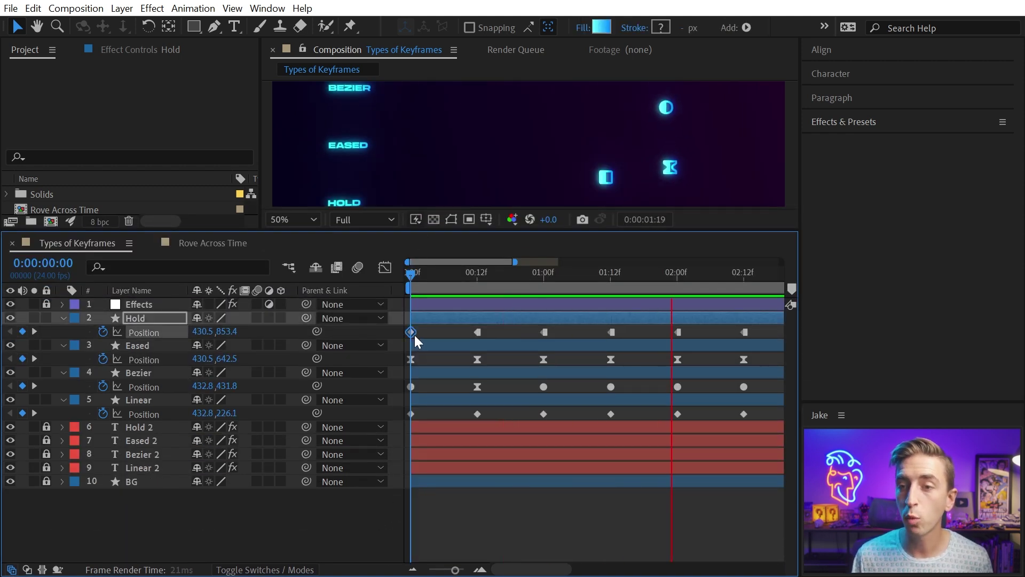
{"action": "key", "text": "ctrl+alt+h"}
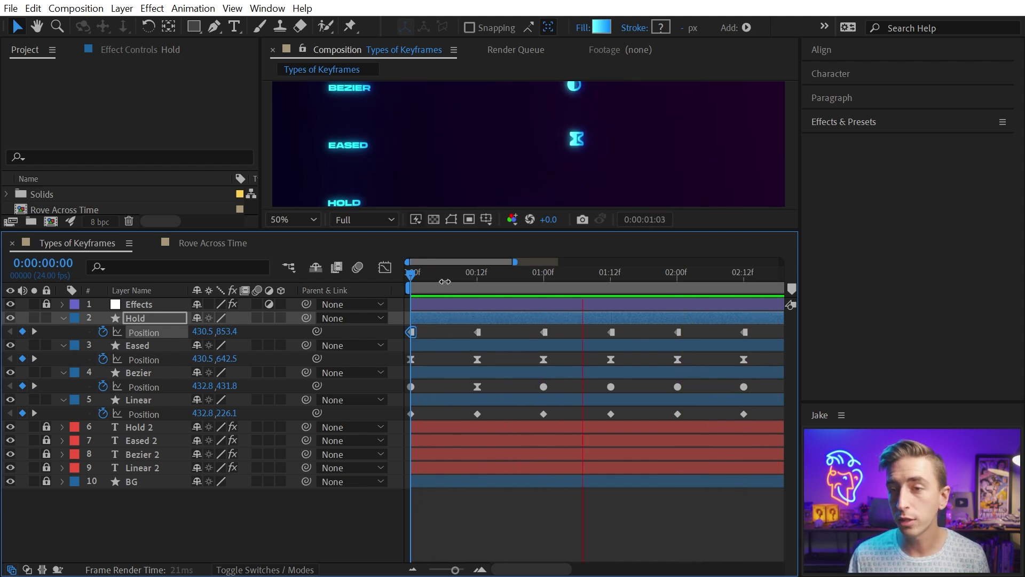
Enlarge the viewer, stop playback and select the Hold Position keyframe at 01:12f
{"action": "left_click_drag", "start_coordinate": [460, 229], "coordinate": [466, 281]}
{"action": "key", "text": "h"}
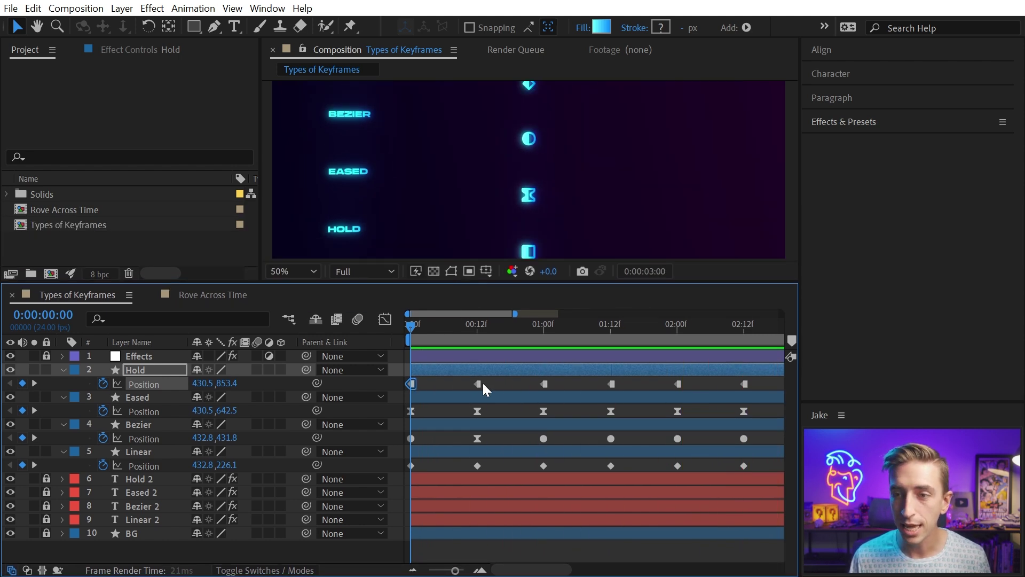
{"action": "key", "text": "space"}
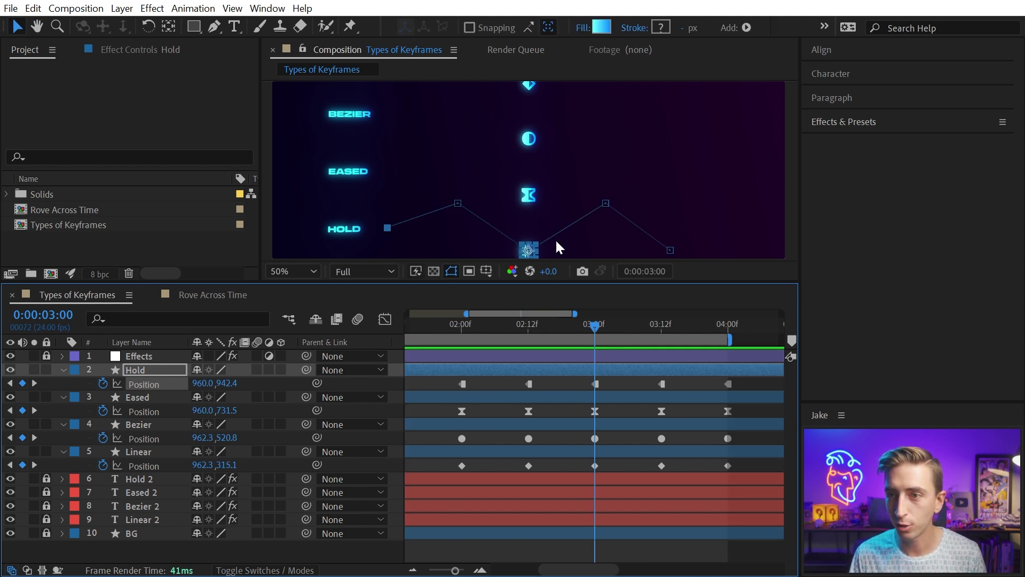
{"action": "left_click", "coordinate": [542, 247]}
{"action": "left_click", "coordinate": [462, 384]}
{"action": "left_click_drag", "start_coordinate": [462, 384], "coordinate": [601, 386]}
{"action": "left_click", "coordinate": [595, 386]}
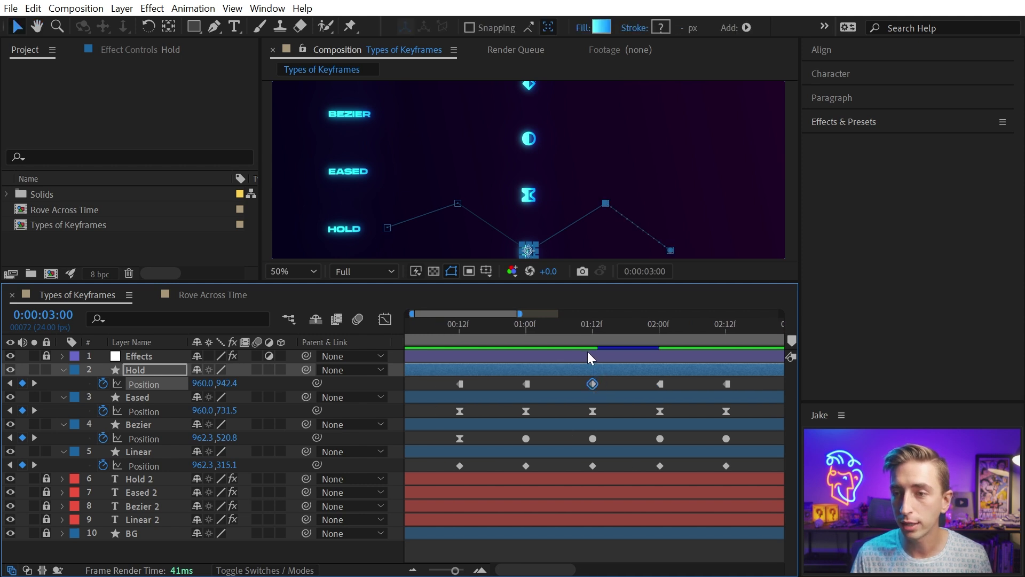
Make the 01:12f keyframe a hold keyframe, then switch to the Rove Across Time composition
{"action": "left_click", "coordinate": [586, 330]}
{"action": "mouse_move", "coordinate": [595, 328]}
{"action": "left_mouse_down"}
{"action": "mouse_move", "coordinate": [642, 342]}
{"action": "mouse_move", "coordinate": [603, 342]}
{"action": "left_mouse_up"}
{"action": "left_click", "coordinate": [611, 330]}
{"action": "key", "text": "ctrl+alt+h"}
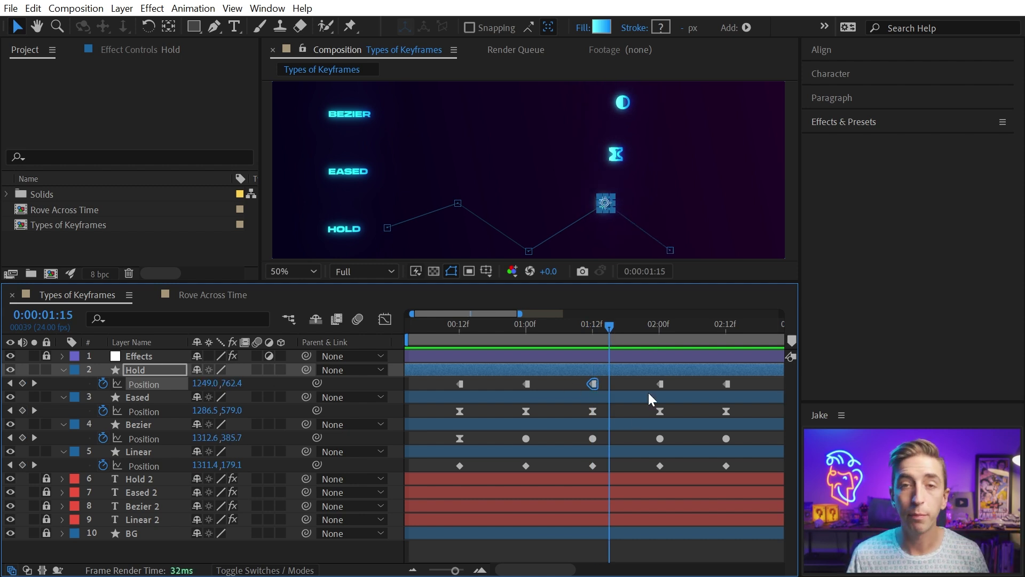
{"action": "left_click", "coordinate": [660, 383]}
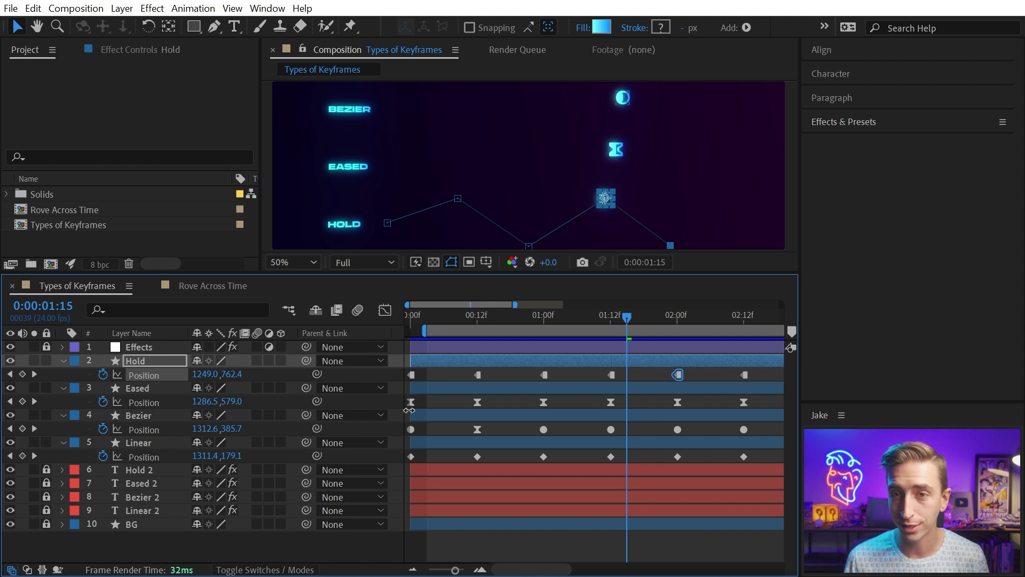
{"action": "left_click", "coordinate": [228, 286]}
Move the Ball off-screen top-left and set its first Position keyframe at 0s
{"action": "left_click_drag", "start_coordinate": [303, 273], "coordinate": [322, 398]}
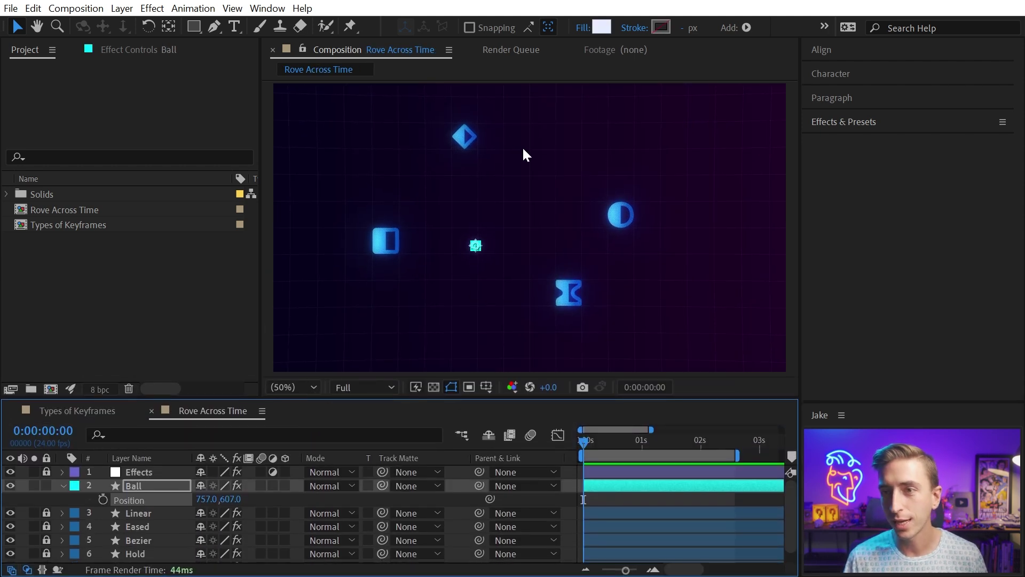
{"action": "left_click", "coordinate": [494, 251]}
{"action": "mouse_move", "coordinate": [474, 246]}
{"action": "left_mouse_down"}
{"action": "mouse_move", "coordinate": [593, 207]}
{"action": "mouse_move", "coordinate": [343, 199]}
{"action": "mouse_move", "coordinate": [419, 224]}
{"action": "mouse_move", "coordinate": [506, 167]}
{"action": "mouse_move", "coordinate": [460, 246]}
{"action": "mouse_move", "coordinate": [373, 96]}
{"action": "mouse_move", "coordinate": [386, 153]}
{"action": "mouse_move", "coordinate": [486, 289]}
{"action": "mouse_move", "coordinate": [630, 247]}
{"action": "mouse_move", "coordinate": [799, 143]}
{"action": "mouse_move", "coordinate": [489, 254]}
{"action": "mouse_move", "coordinate": [952, 92]}
{"action": "mouse_move", "coordinate": [415, 201]}
{"action": "mouse_move", "coordinate": [342, 68]}
{"action": "left_mouse_up"}
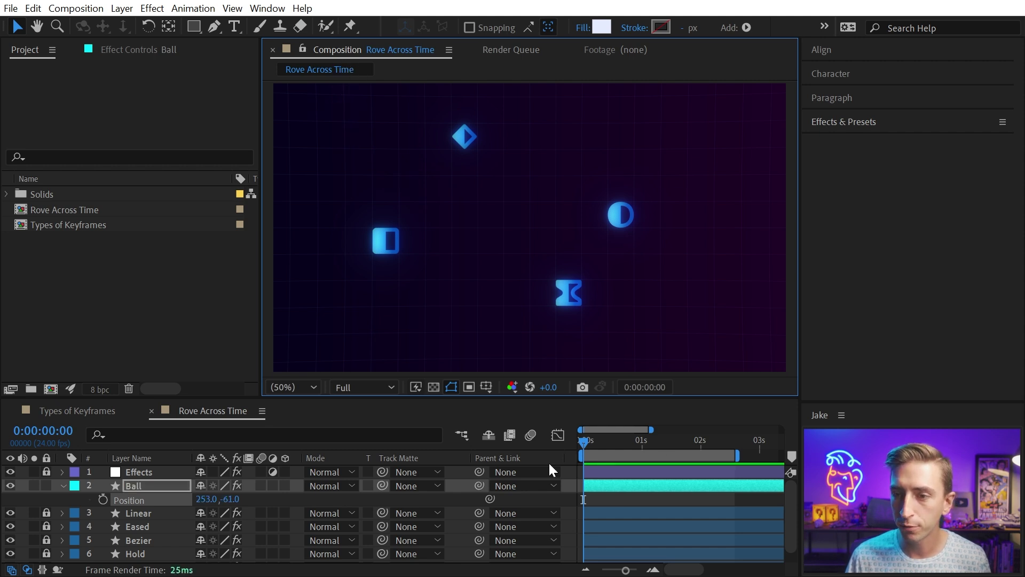
{"action": "left_click", "coordinate": [104, 499]}
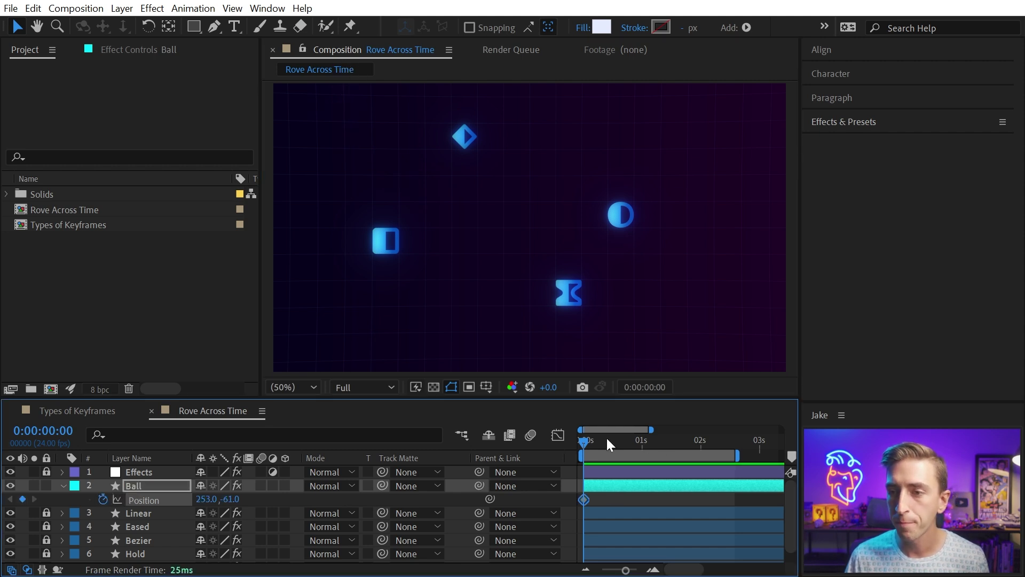
At 1 second, place the Ball just below the diamond icon
{"action": "left_click_drag", "start_coordinate": [606, 437], "coordinate": [641, 452]}
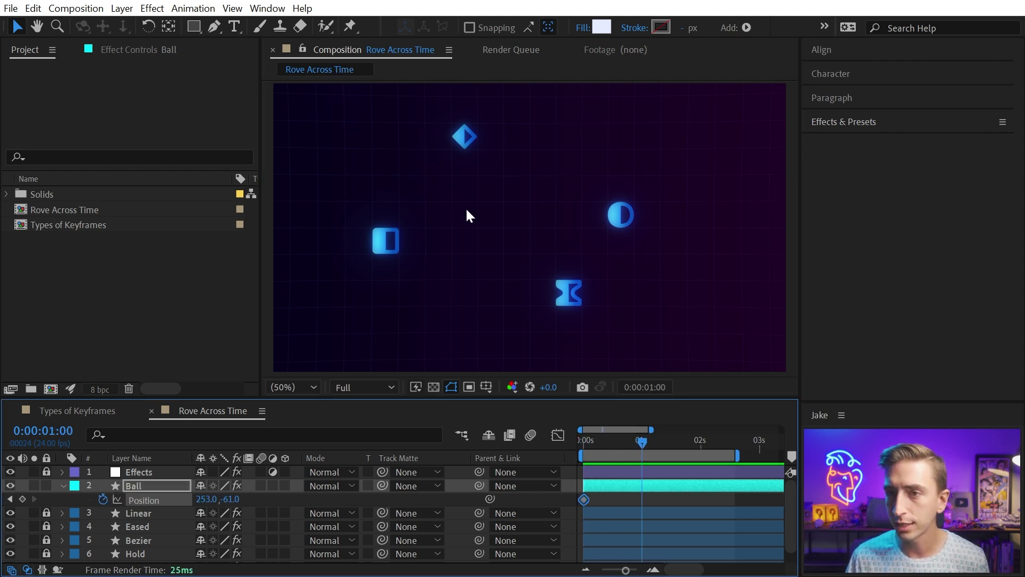
{"action": "left_click_drag", "start_coordinate": [435, 145], "coordinate": [498, 199]}
{"action": "scroll", "coordinate": [499, 195], "scroll_direction": "up", "scroll_amount": 6}
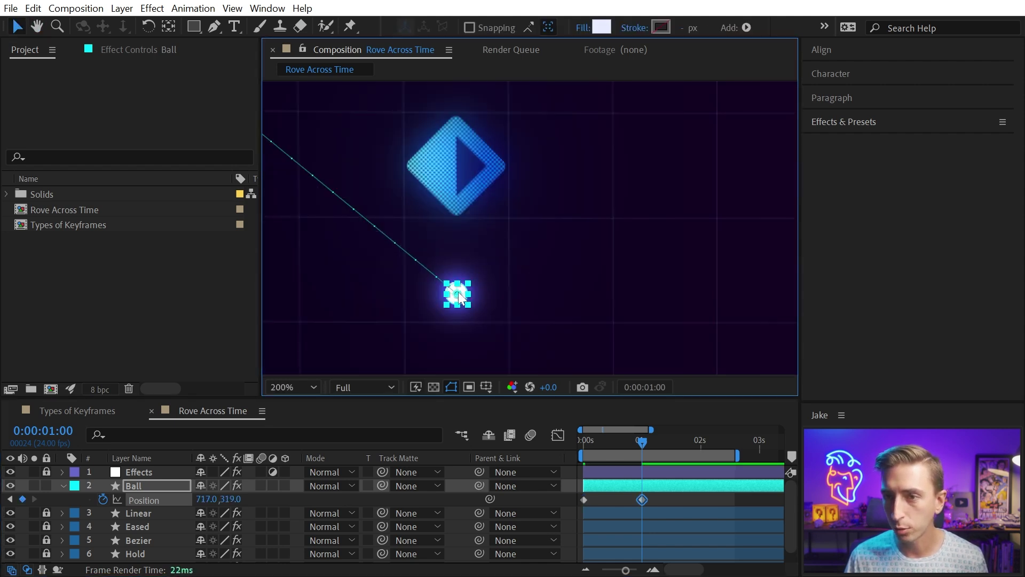
{"action": "left_click_drag", "start_coordinate": [458, 293], "coordinate": [457, 244]}
{"action": "scroll", "coordinate": [454, 246], "scroll_direction": "down", "scroll_amount": 4}
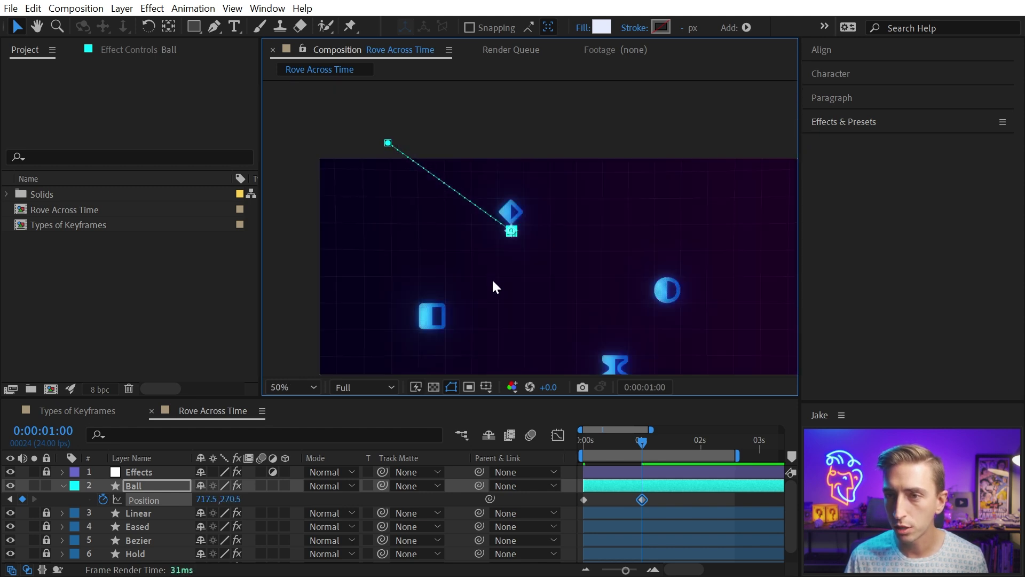
{"action": "left_click_drag", "start_coordinate": [648, 303], "coordinate": [533, 217]}
{"action": "scroll", "coordinate": [512, 228], "scroll_direction": "down", "scroll_amount": 2}
At 2 seconds, drag the Ball far off the comp's right edge
{"action": "left_click_drag", "start_coordinate": [692, 441], "coordinate": [700, 448]}
{"action": "left_click", "coordinate": [462, 189]}
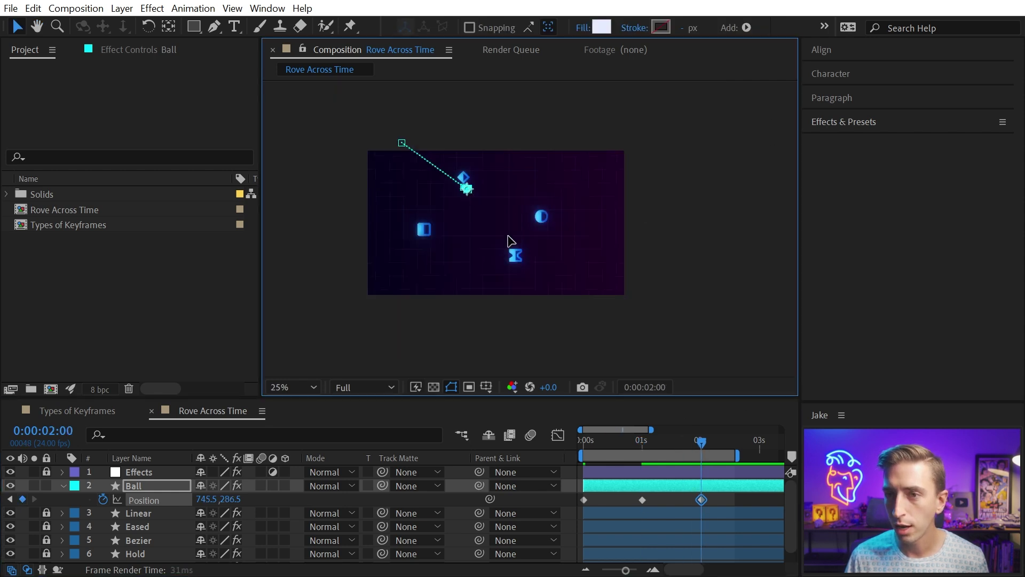
{"action": "left_click_drag", "start_coordinate": [463, 187], "coordinate": [661, 175]}
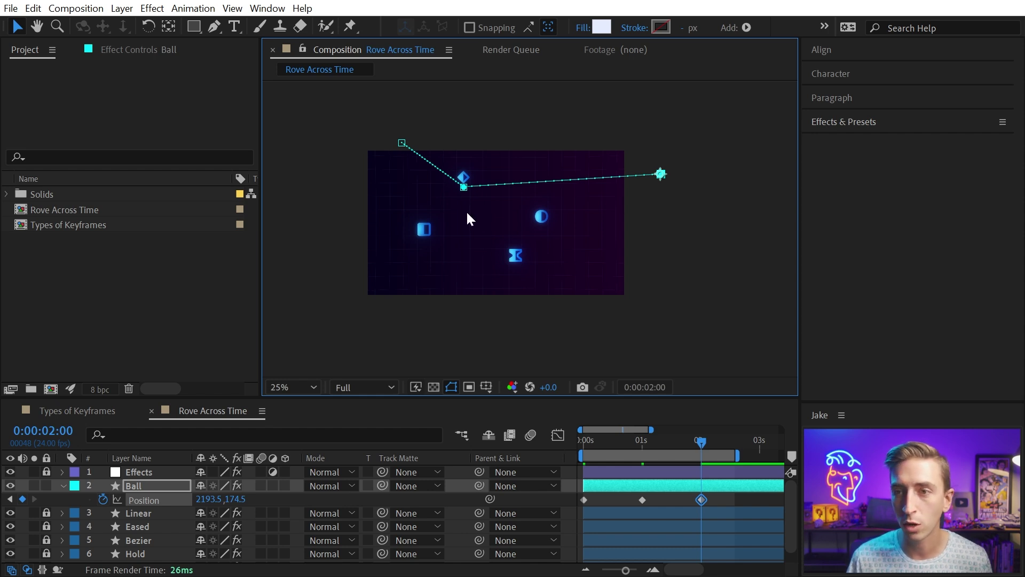
{"action": "key", "text": "period"}
{"action": "left_click_drag", "start_coordinate": [459, 221], "coordinate": [510, 234]}
{"action": "key", "text": "v"}
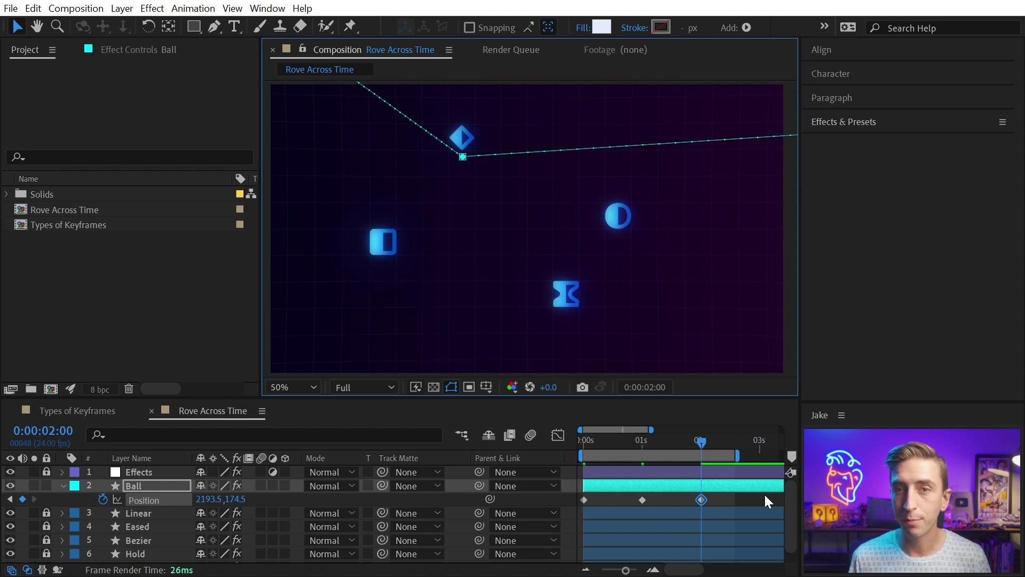
{"action": "key", "text": "comma"}
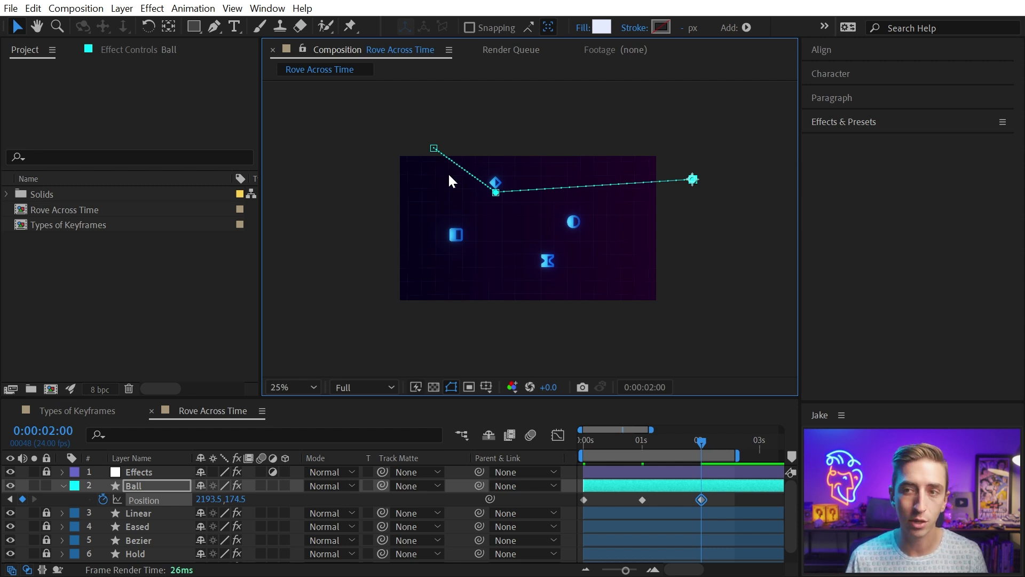
{"action": "left_click", "coordinate": [434, 148]}
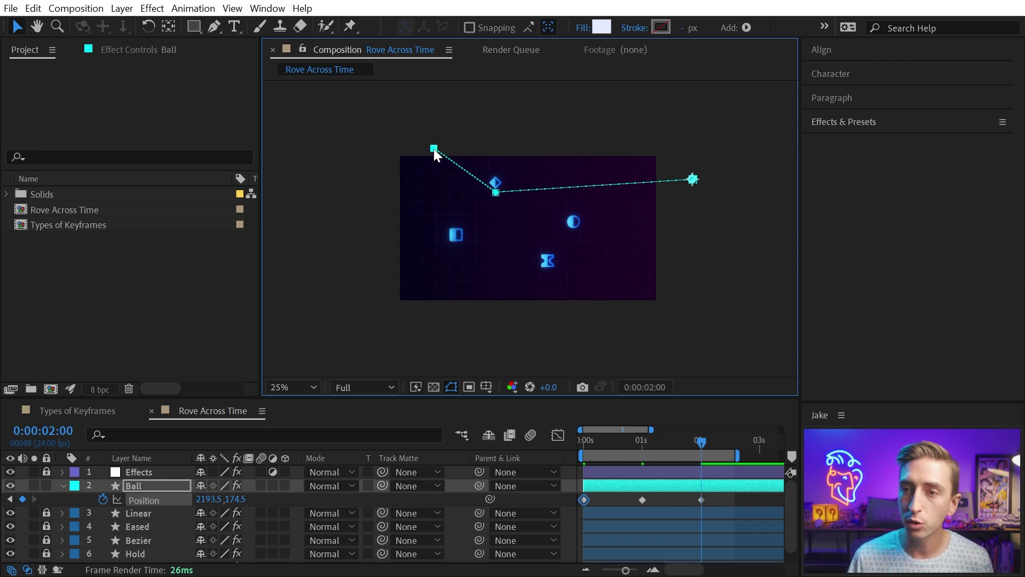
{"action": "left_click_drag", "start_coordinate": [599, 443], "coordinate": [615, 444]}
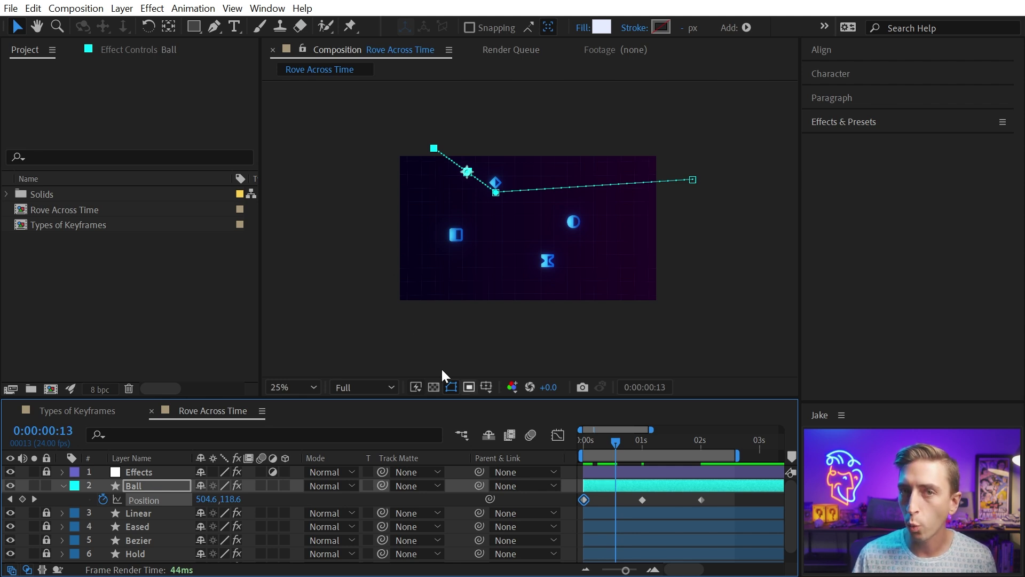
Add a Ball Position keyframe below the left icon at frame 13
{"action": "key", "text": "period"}
{"action": "left_click_drag", "start_coordinate": [405, 113], "coordinate": [398, 310]}
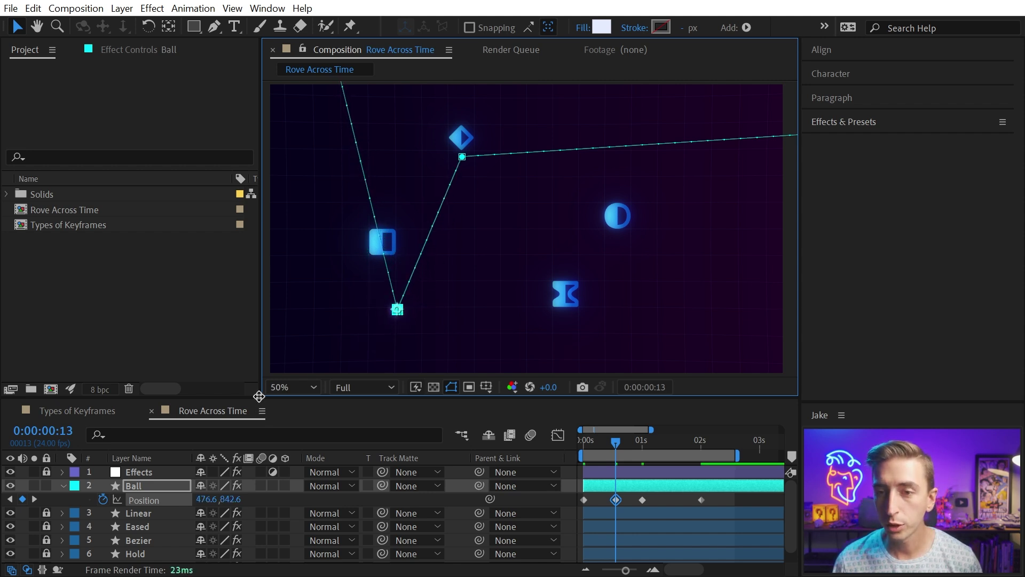
{"action": "left_click_drag", "start_coordinate": [261, 398], "coordinate": [226, 376]}
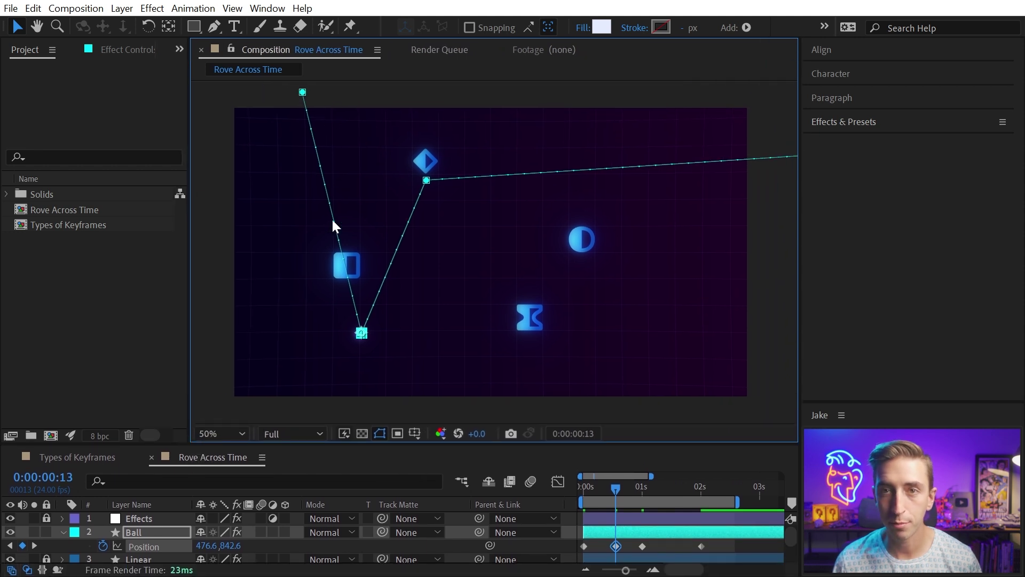
Pull Bezier handles from the top and bottom path points into a smooth swoop, then preview
{"action": "left_click", "coordinate": [214, 26]}
{"action": "left_click_drag", "start_coordinate": [302, 93], "coordinate": [270, 206]}
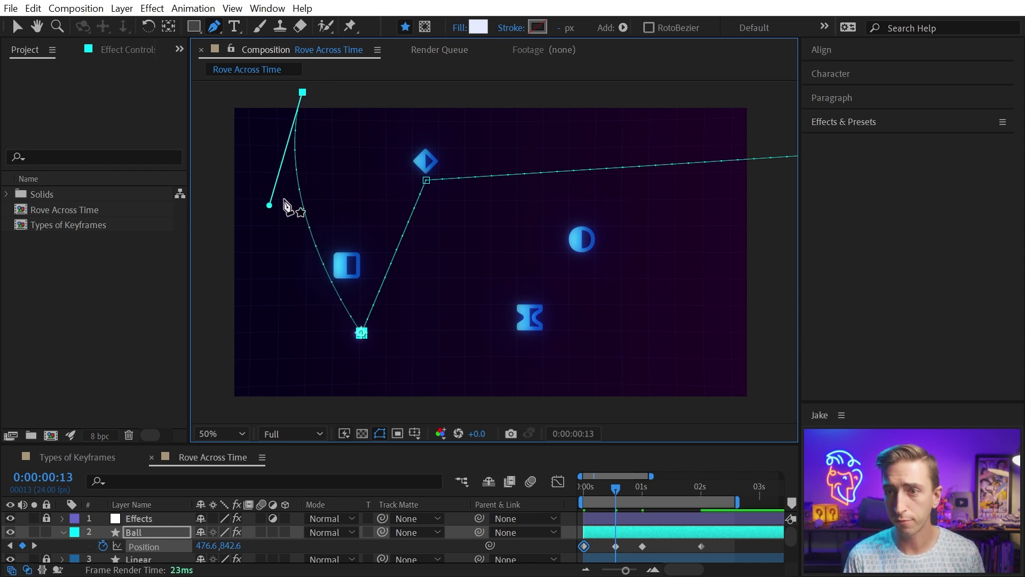
{"action": "left_click_drag", "start_coordinate": [362, 333], "coordinate": [445, 335]}
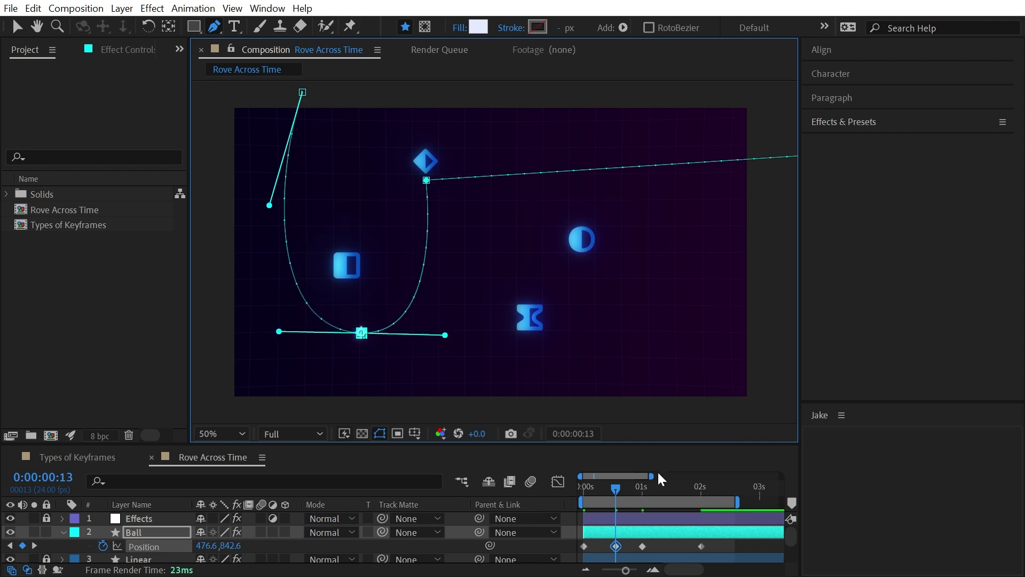
{"action": "left_click_drag", "start_coordinate": [616, 488], "coordinate": [569, 489]}
{"action": "key", "text": "space"}
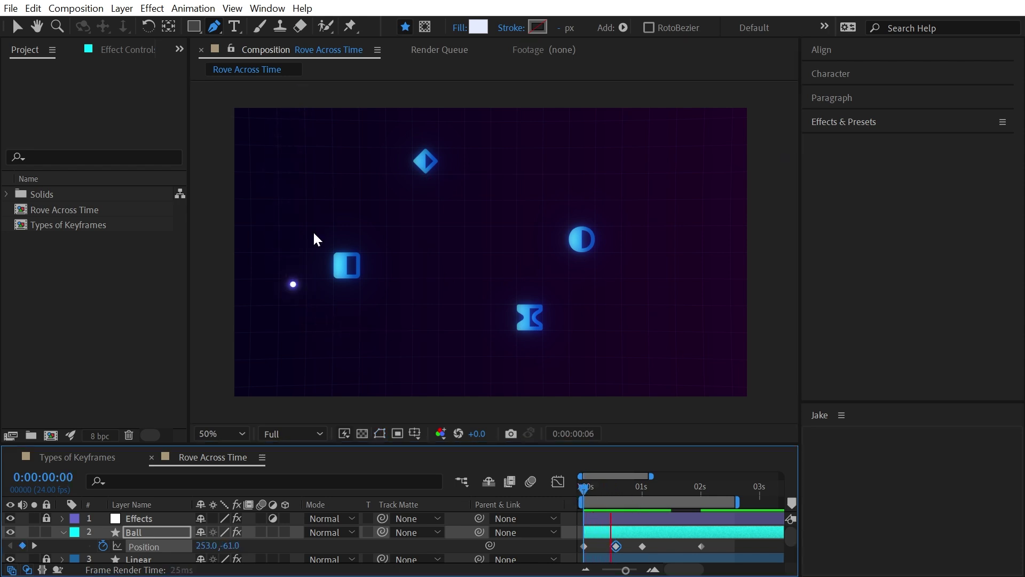
{"action": "key", "text": "space"}
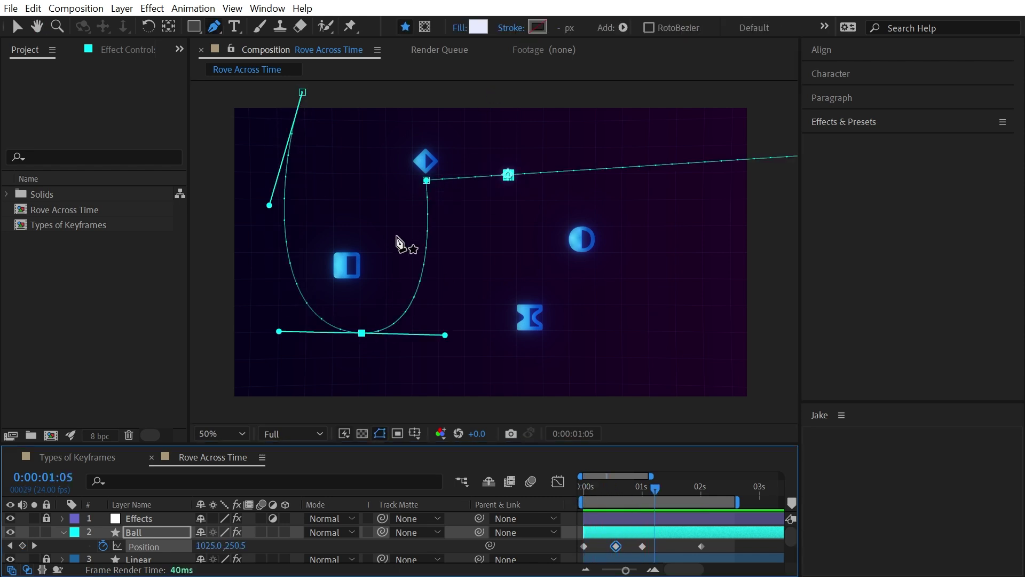
{"action": "left_click_drag", "start_coordinate": [631, 491], "coordinate": [601, 496]}
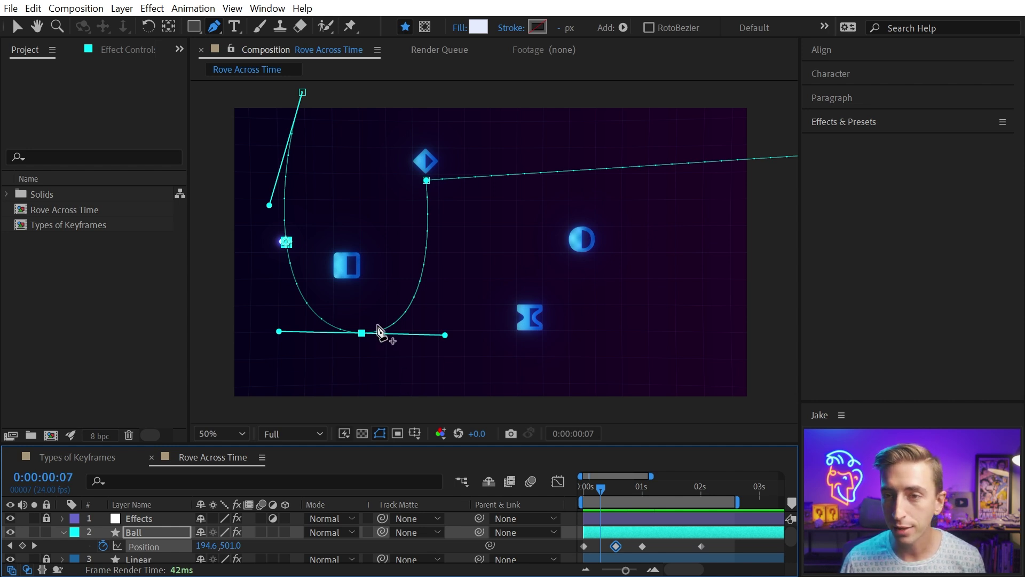
Reshape the loop by moving the top and bottom path points and their curve handles
{"action": "key", "text": "v"}
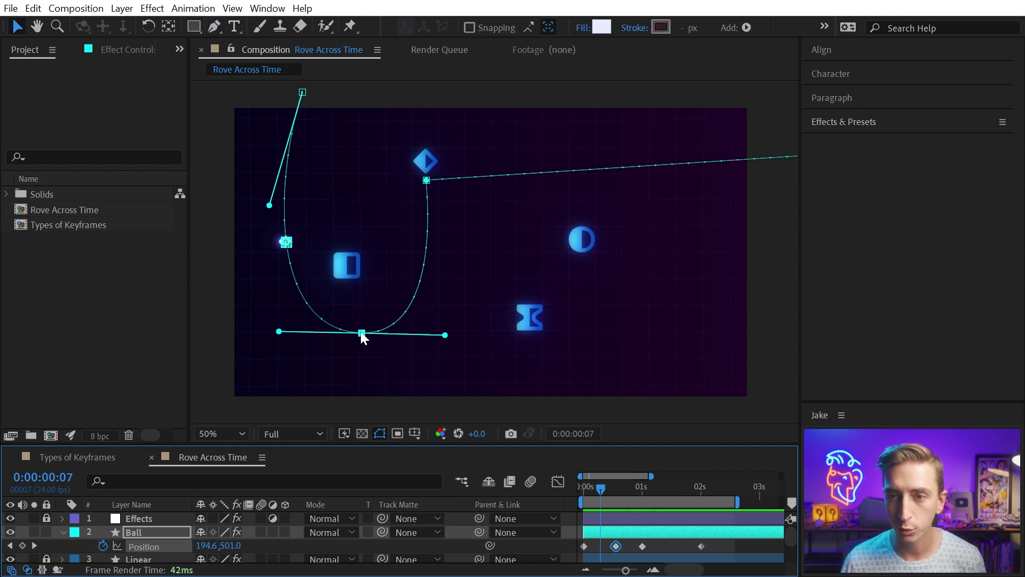
{"action": "left_click_drag", "start_coordinate": [363, 336], "coordinate": [350, 320]}
{"action": "left_click_drag", "start_coordinate": [270, 205], "coordinate": [236, 174]}
{"action": "left_click_drag", "start_coordinate": [302, 94], "coordinate": [355, 82]}
{"action": "left_click_drag", "start_coordinate": [301, 154], "coordinate": [252, 155]}
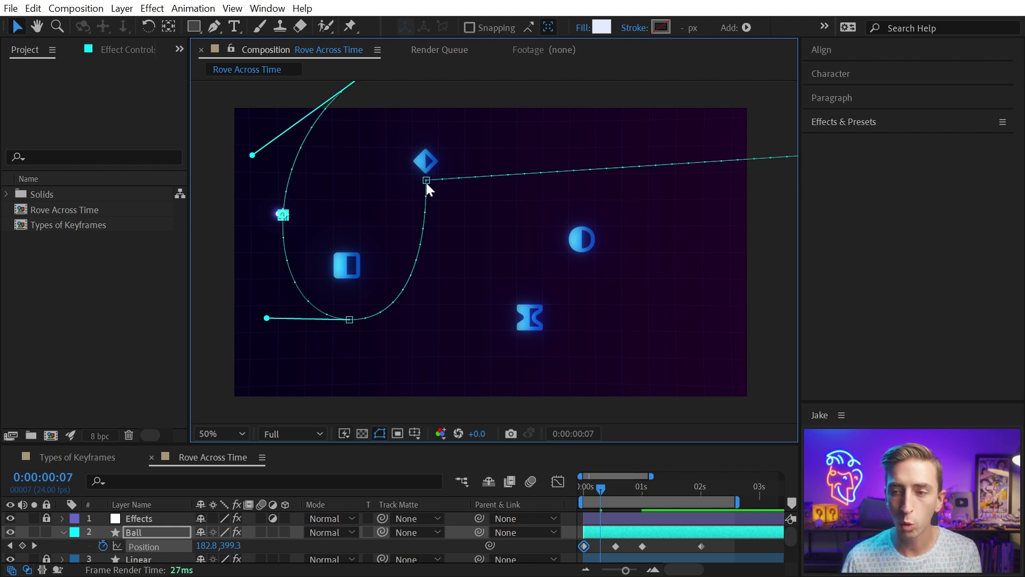
At 0:00:01:08, add a point on the right segment and drag it below the hourglass
{"action": "left_click_drag", "start_coordinate": [607, 492], "coordinate": [646, 501]}
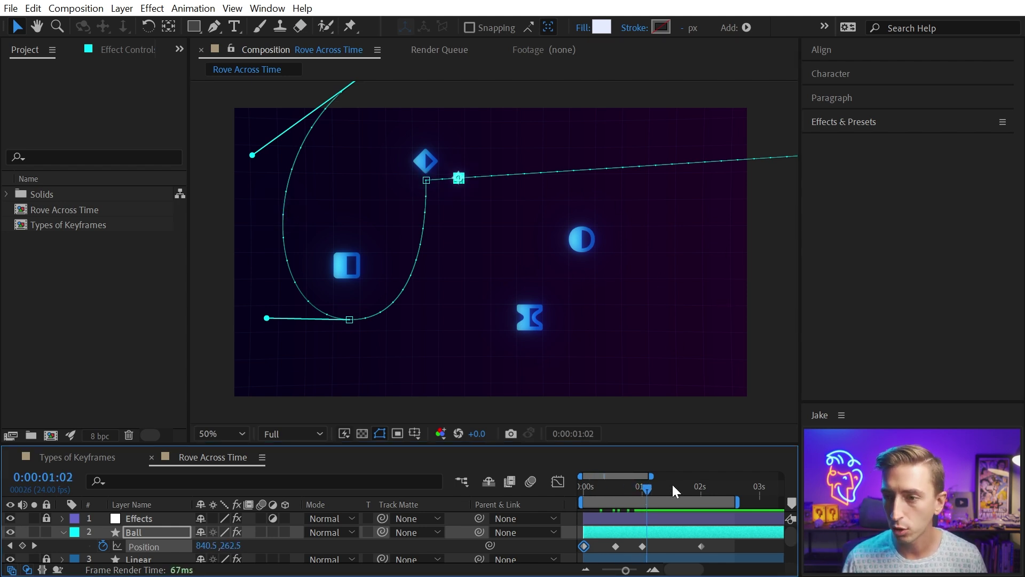
{"action": "left_click", "coordinate": [656, 490]}
{"action": "left_click", "coordinate": [663, 492]}
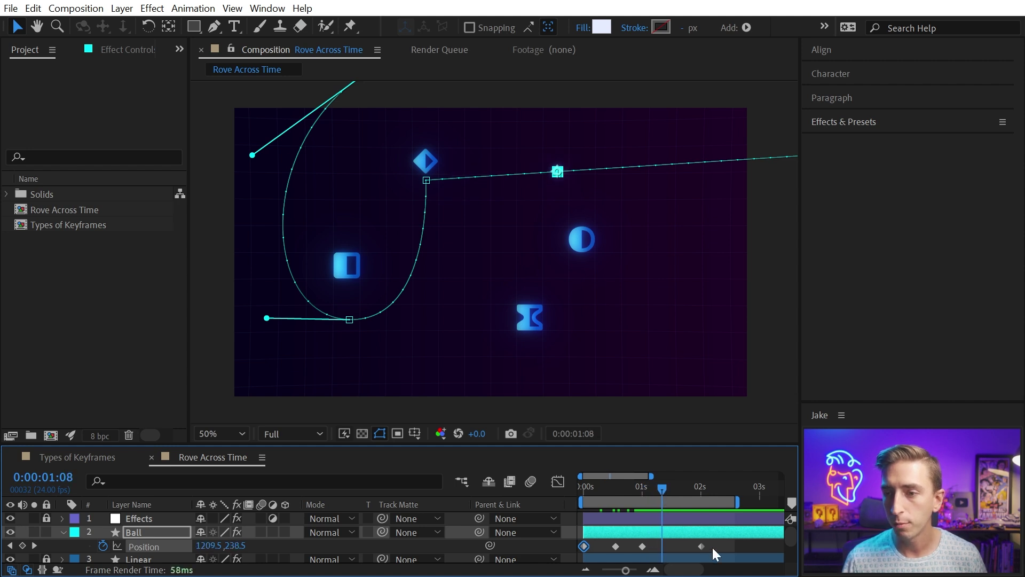
{"action": "left_click", "coordinate": [213, 26]}
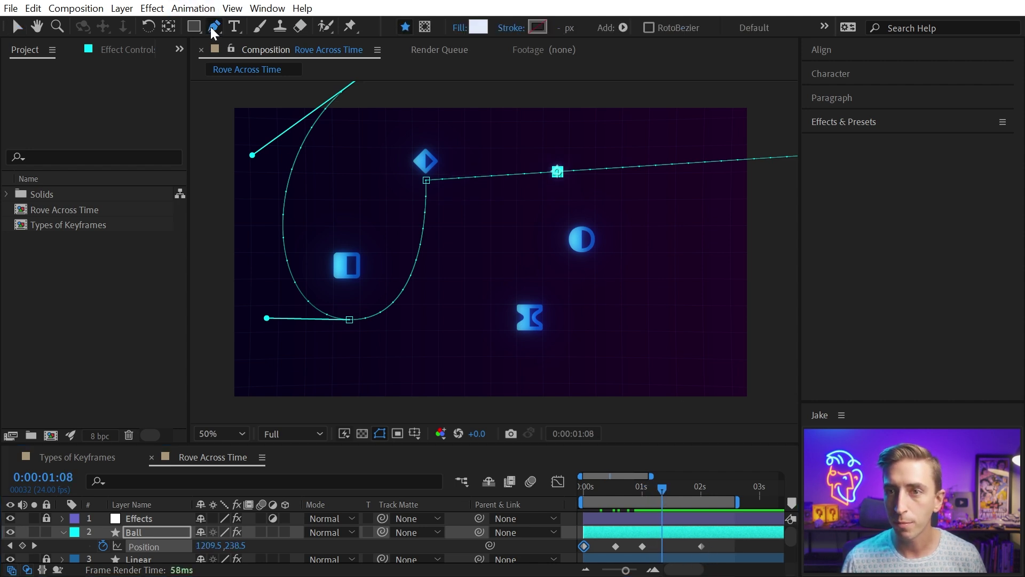
{"action": "left_click", "coordinate": [608, 169]}
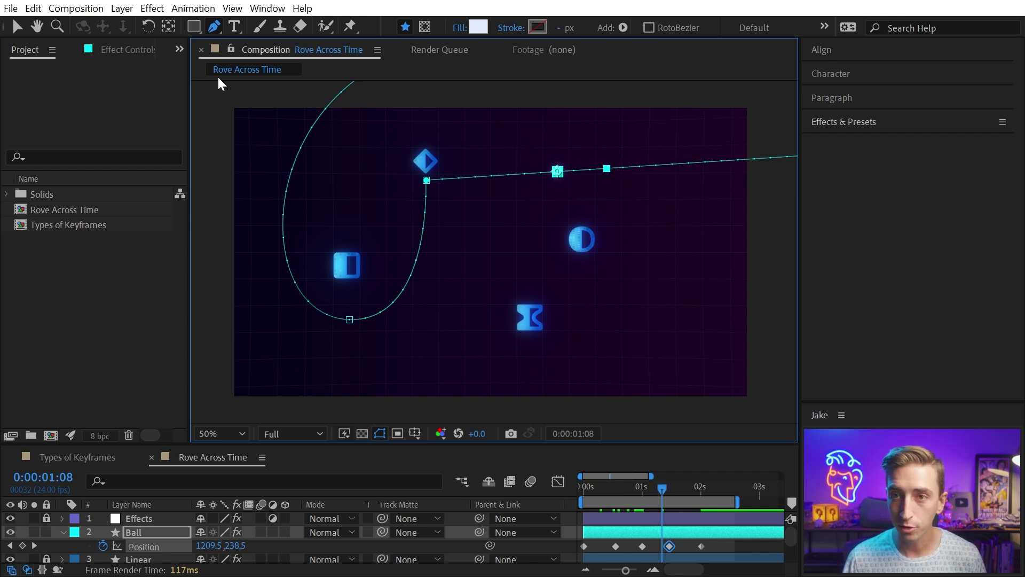
{"action": "left_click", "coordinate": [17, 27]}
{"action": "left_click_drag", "start_coordinate": [607, 169], "coordinate": [602, 222]}
{"action": "left_click_drag", "start_coordinate": [583, 327], "coordinate": [526, 367]}
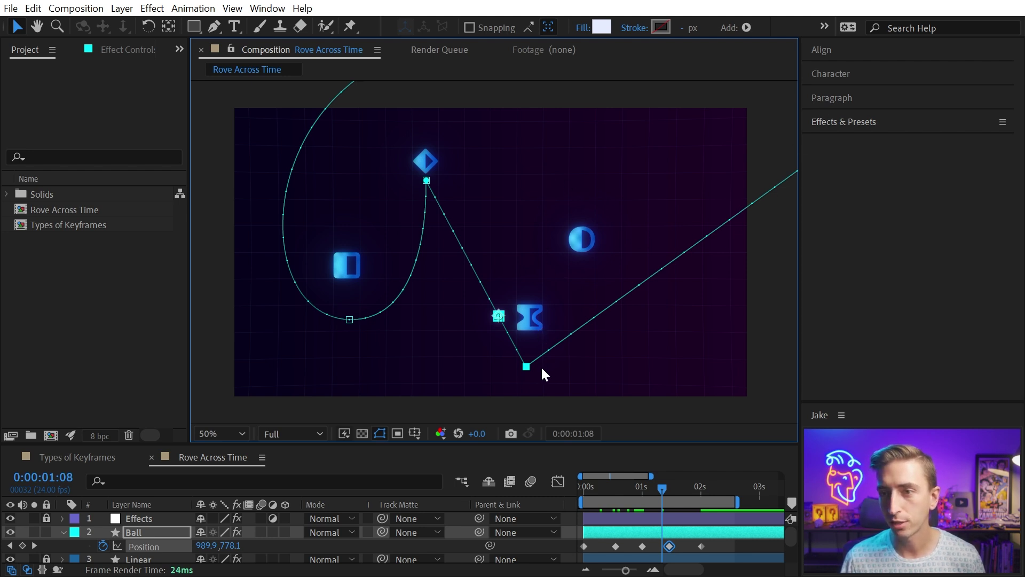
Nudge the 01:08 keyframe right and pull out curve handles to smooth the path
{"action": "mouse_move", "coordinate": [527, 368]}
{"action": "left_mouse_down"}
{"action": "mouse_move", "coordinate": [535, 347]}
{"action": "mouse_move", "coordinate": [535, 371]}
{"action": "left_mouse_up"}
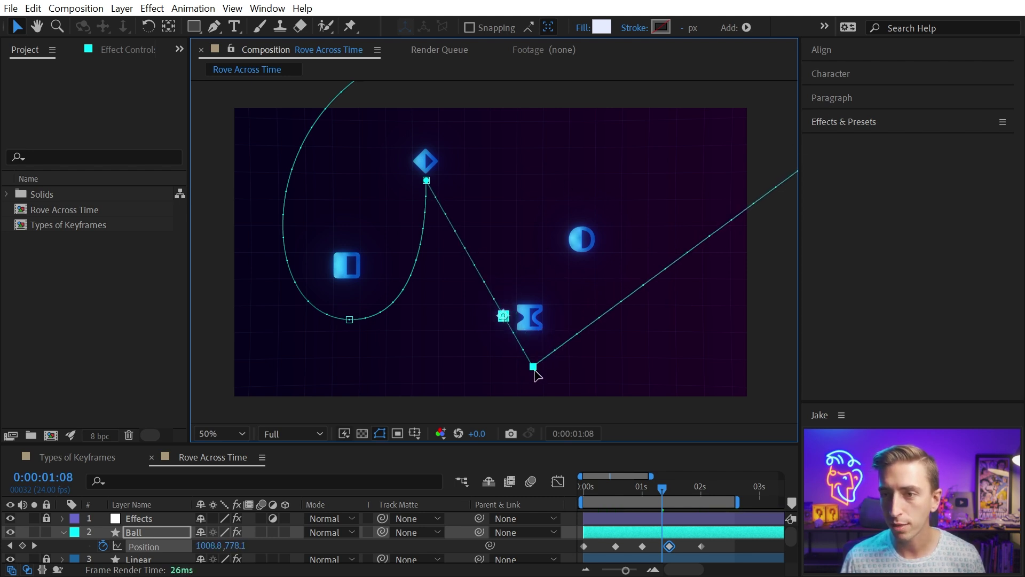
{"action": "key", "text": "g"}
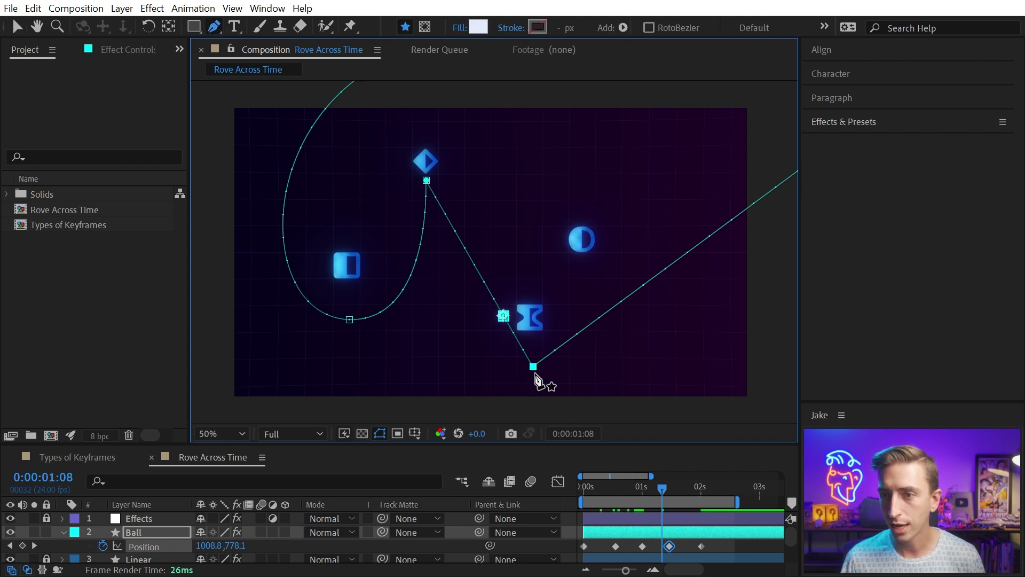
{"action": "left_click_drag", "start_coordinate": [533, 367], "coordinate": [647, 369]}
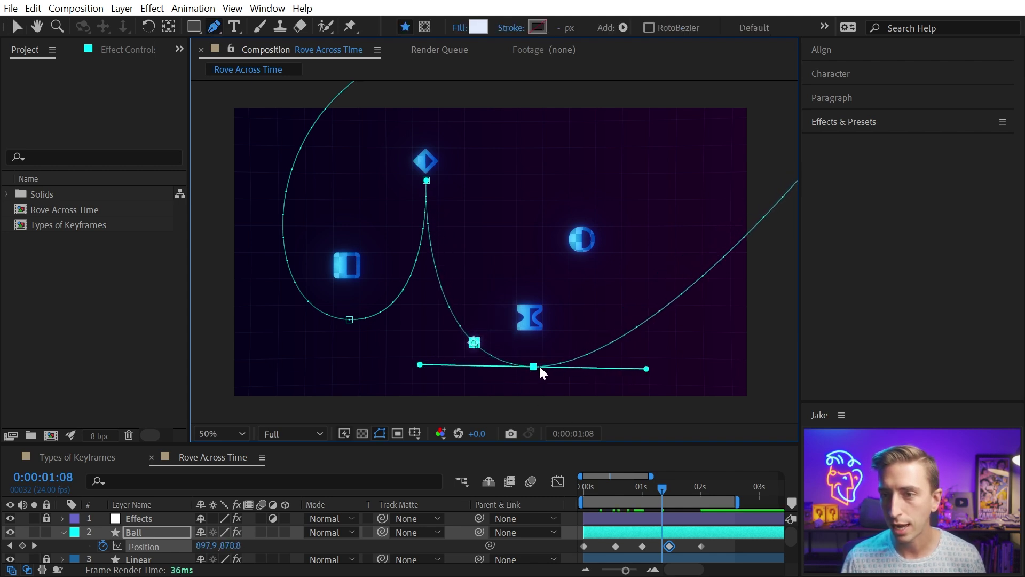
{"action": "left_click_drag", "start_coordinate": [540, 368], "coordinate": [540, 352]}
Add a keyframe on the path, place it between the icons and rotate its handles
{"action": "key", "text": "g"}
{"action": "left_click", "coordinate": [680, 285]}
{"action": "key", "text": "v"}
{"action": "left_click_drag", "start_coordinate": [681, 285], "coordinate": [541, 236]}
{"action": "left_click_drag", "start_coordinate": [493, 272], "coordinate": [599, 287]}
{"action": "left_click_drag", "start_coordinate": [542, 235], "coordinate": [528, 254]}
{"action": "left_click_drag", "start_coordinate": [474, 206], "coordinate": [454, 247]}
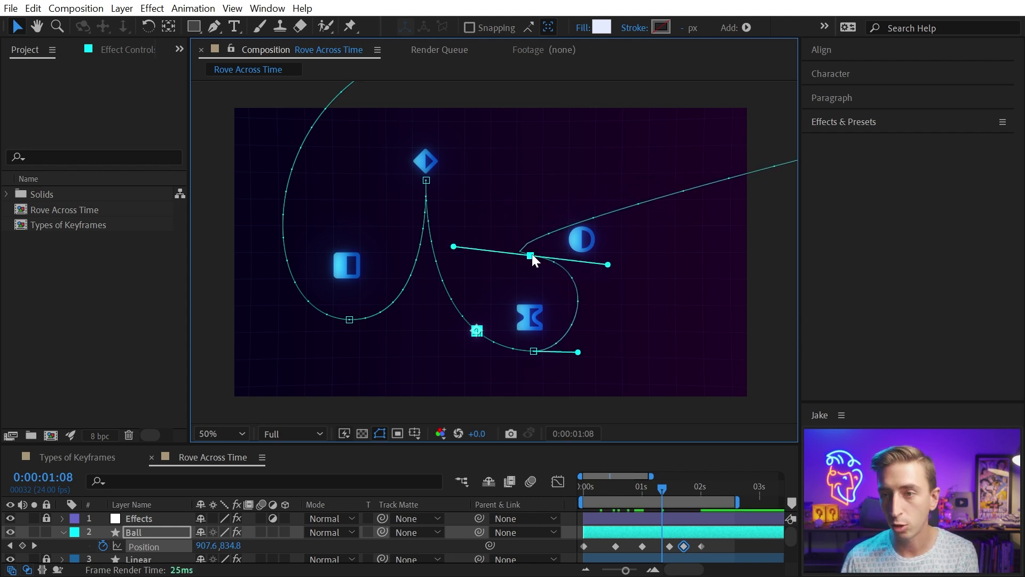
{"action": "left_click_drag", "start_coordinate": [530, 256], "coordinate": [530, 276]}
Add another keyframe below the hourglass and round its handles into a loop
{"action": "key", "text": "g"}
{"action": "left_click", "coordinate": [684, 202]}
{"action": "key", "text": "v"}
{"action": "left_click_drag", "start_coordinate": [684, 202], "coordinate": [549, 355]}
{"action": "left_click_drag", "start_coordinate": [453, 385], "coordinate": [466, 354]}
{"action": "left_click_drag", "start_coordinate": [548, 352], "coordinate": [536, 353]}
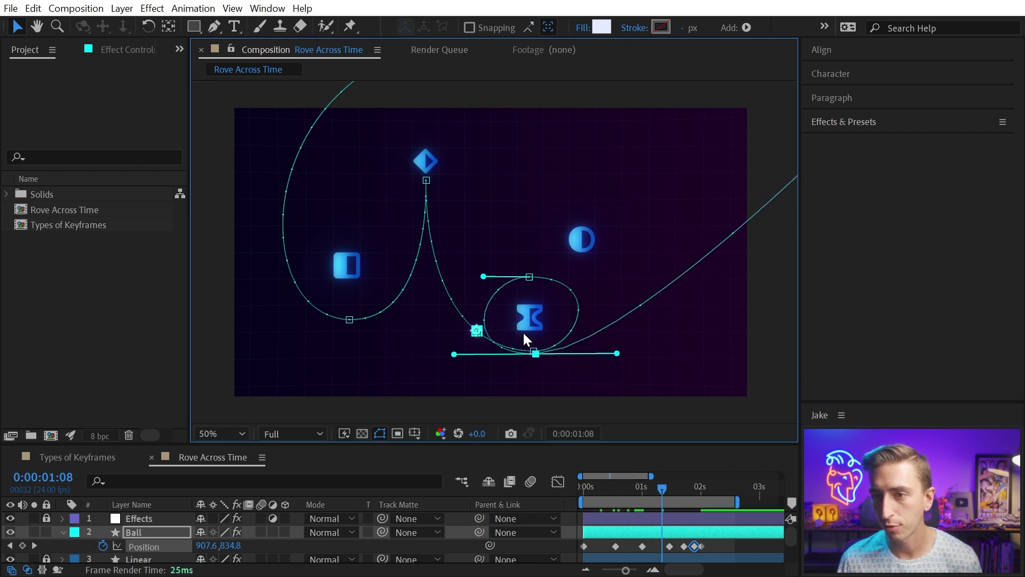
{"action": "left_click_drag", "start_coordinate": [454, 354], "coordinate": [466, 353]}
{"action": "left_click_drag", "start_coordinate": [483, 276], "coordinate": [473, 275]}
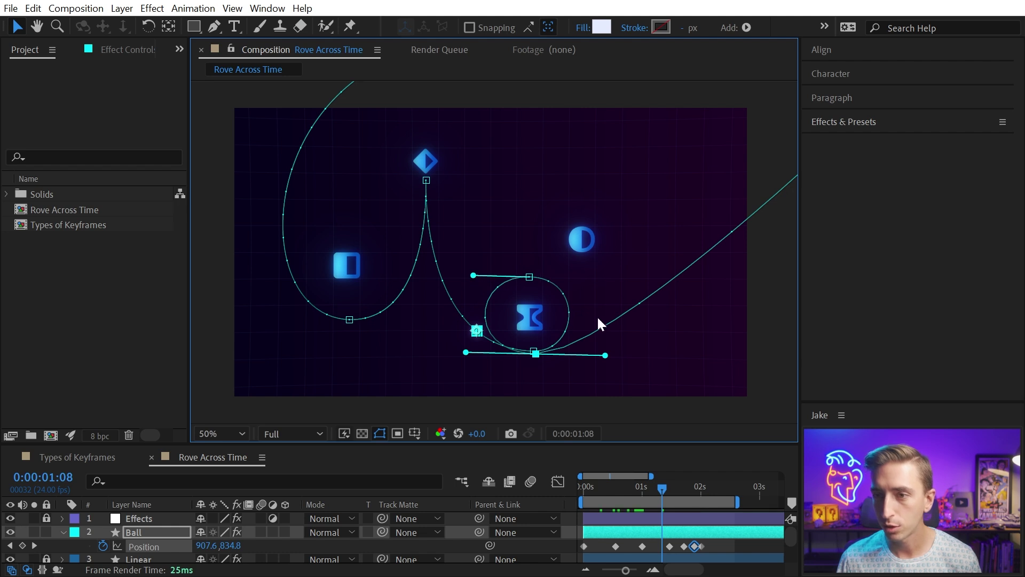
Add a keyframe on the right-hand curve and swing its handle upward
{"action": "left_click", "coordinate": [735, 233]}
{"action": "left_click_drag", "start_coordinate": [734, 233], "coordinate": [566, 213]}
{"action": "left_click_drag", "start_coordinate": [520, 261], "coordinate": [512, 115]}
{"action": "left_click_drag", "start_coordinate": [568, 218], "coordinate": [541, 226]}
Move the path's end point up-left so it exits off the top right
{"action": "key", "text": "h"}
{"action": "left_click_drag", "start_coordinate": [732, 153], "coordinate": [623, 184]}
{"action": "key", "text": "v"}
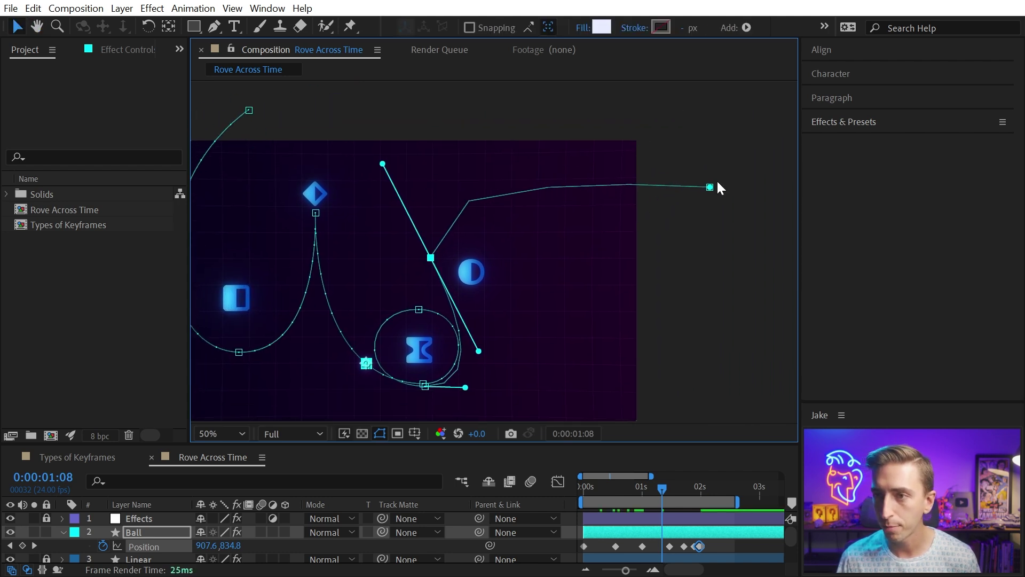
{"action": "left_click_drag", "start_coordinate": [710, 187], "coordinate": [638, 99]}
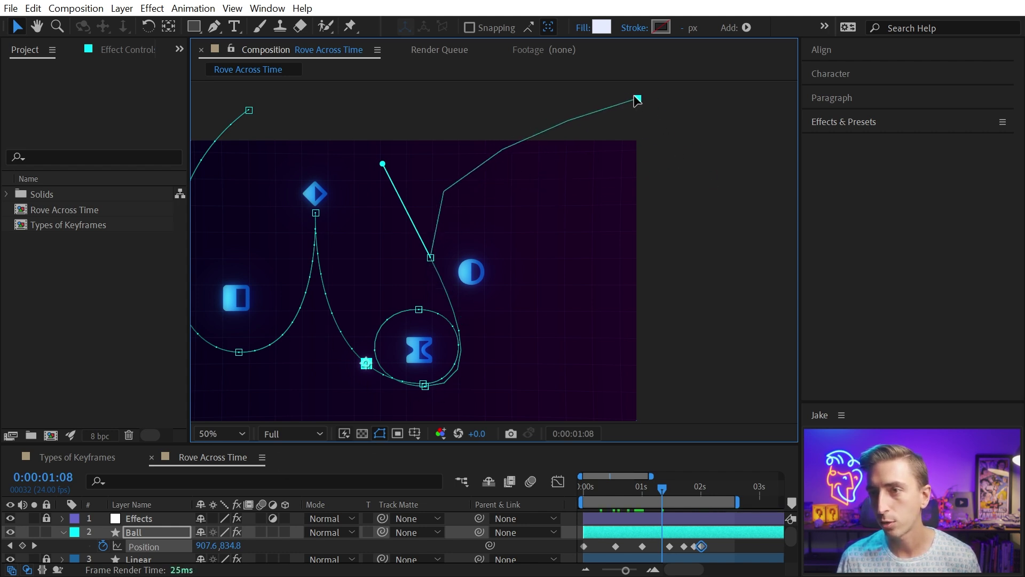
{"action": "left_click_drag", "start_coordinate": [637, 98], "coordinate": [544, 92]}
{"action": "key", "text": "h"}
{"action": "mouse_move", "coordinate": [459, 257]}
{"action": "left_mouse_down"}
{"action": "mouse_move", "coordinate": [568, 232]}
{"action": "mouse_move", "coordinate": [570, 255]}
{"action": "left_mouse_up"}
{"action": "key", "text": "v"}
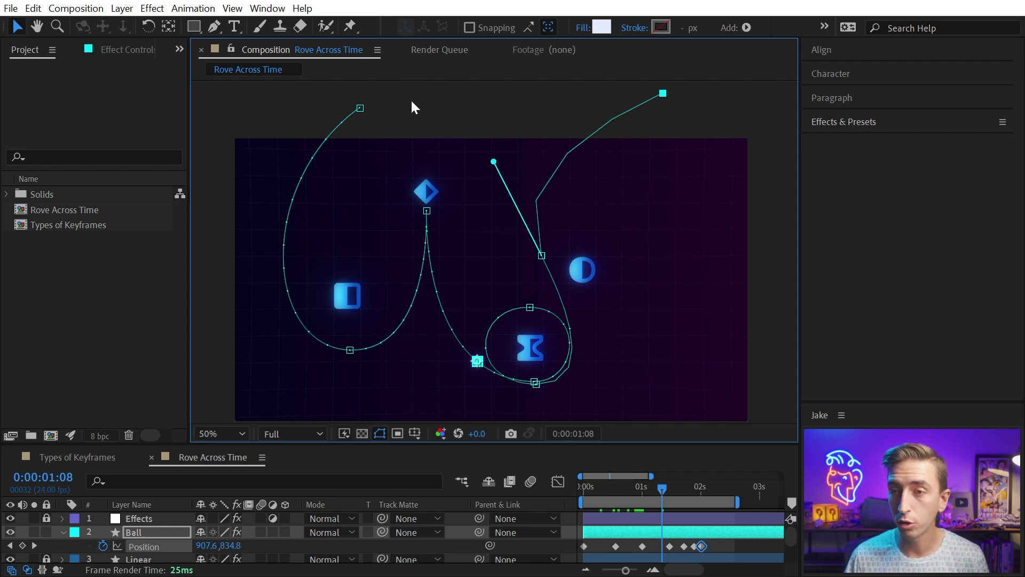
Inspect the top-left, below-diamond and top-right end keyframes on the motion path
{"action": "left_click", "coordinate": [361, 108]}
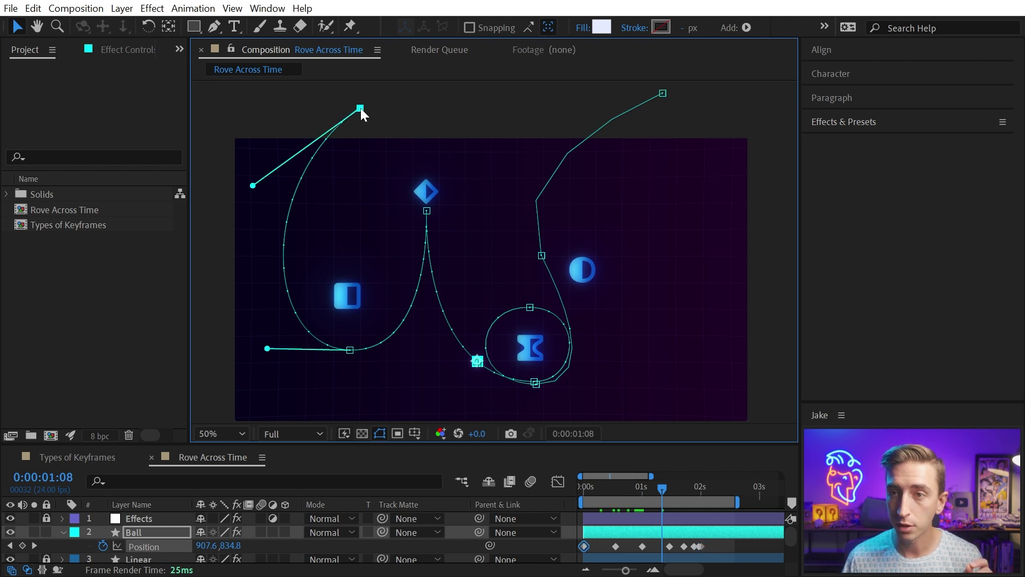
{"action": "left_click", "coordinate": [426, 211]}
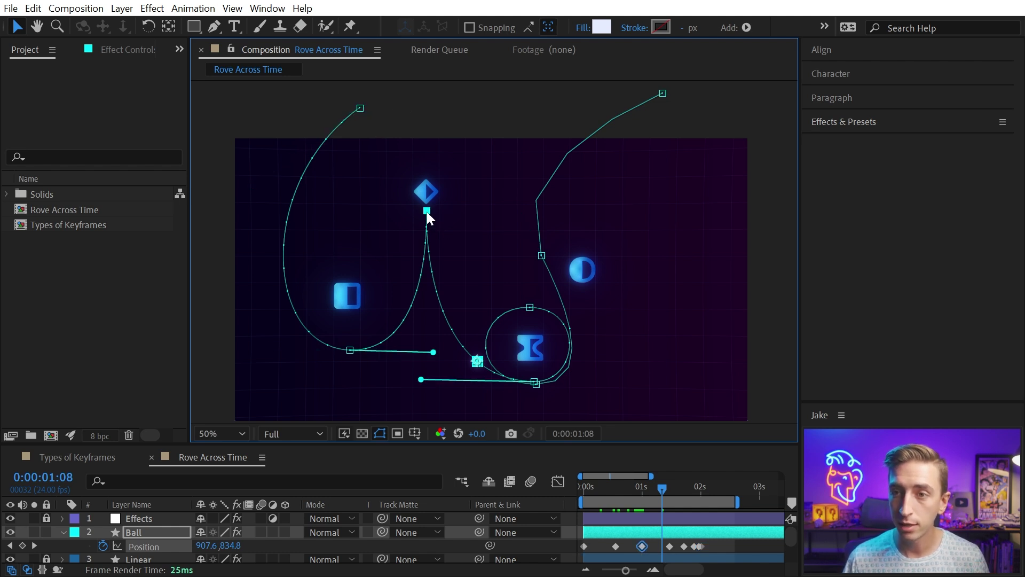
{"action": "left_click", "coordinate": [663, 94]}
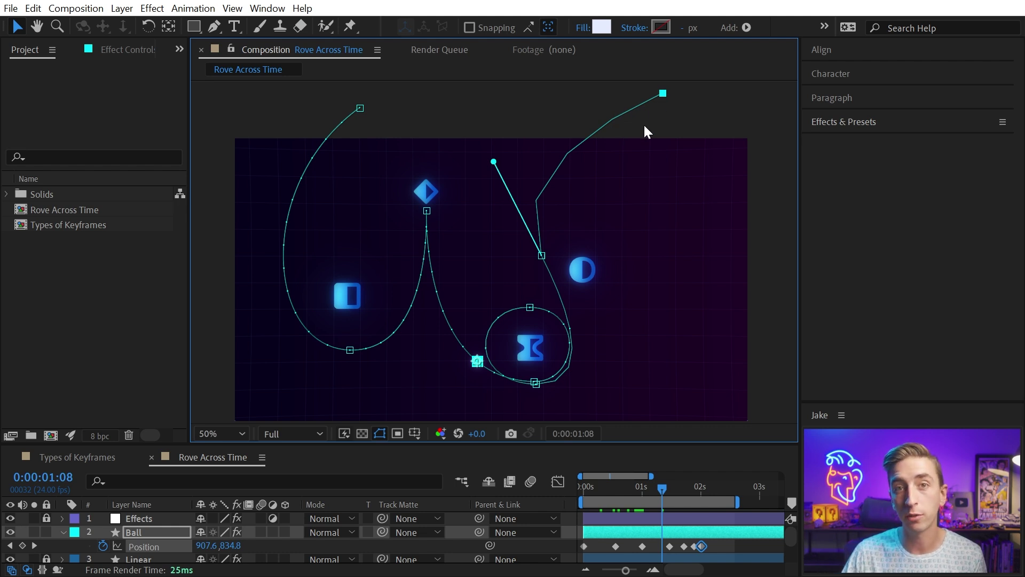
Make the timeline taller and select the 01:00f and top-left Position keyframes
{"action": "left_click_drag", "start_coordinate": [677, 441], "coordinate": [676, 403]}
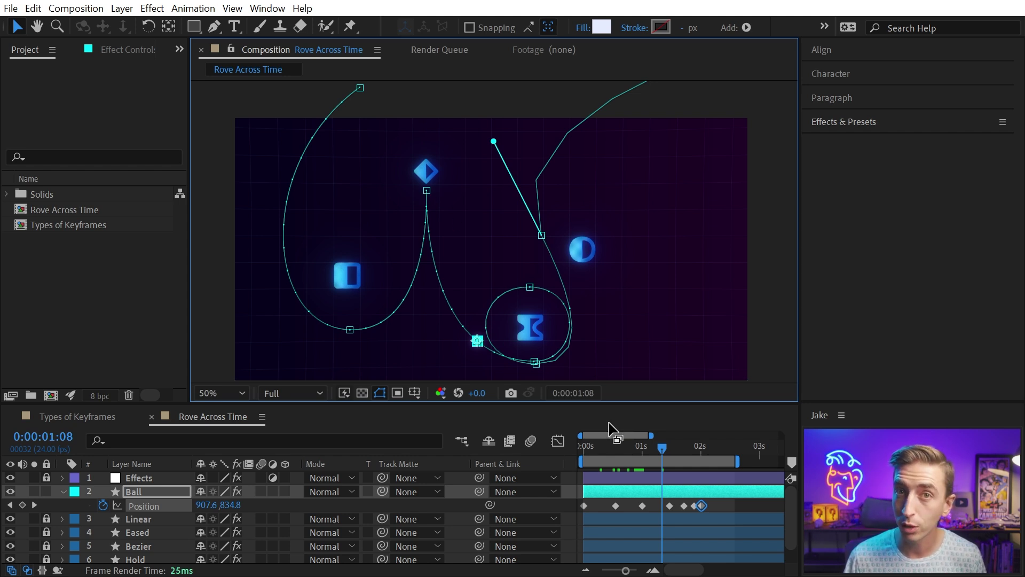
{"action": "scroll", "coordinate": [623, 455], "scroll_direction": "up", "scroll_amount": 2}
{"action": "left_click_drag", "start_coordinate": [487, 125], "coordinate": [534, 154]}
{"action": "left_click", "coordinate": [458, 207], "text": "shift"}
{"action": "left_click", "coordinate": [391, 105], "text": "shift"}
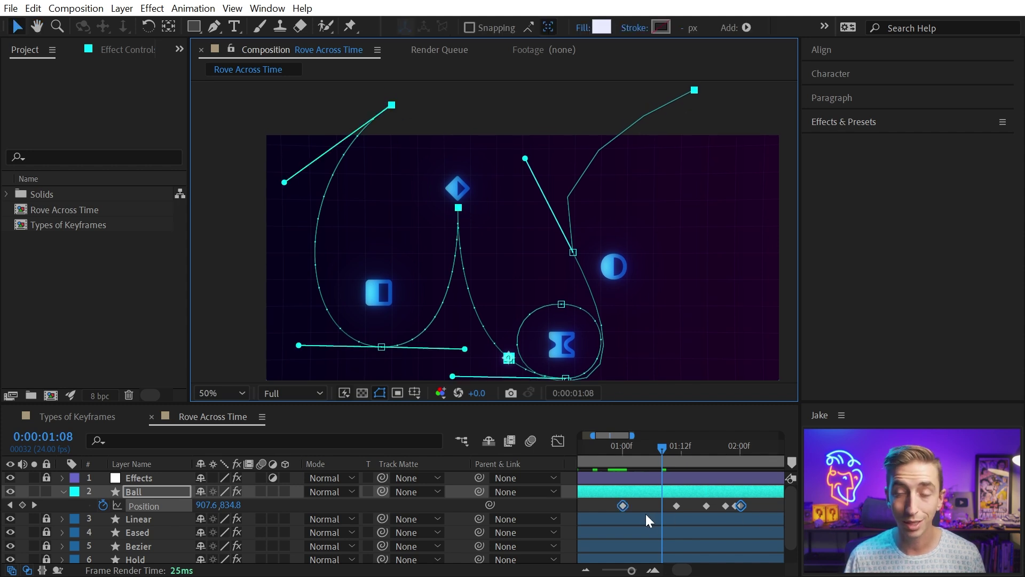
{"action": "scroll", "coordinate": [643, 517], "scroll_direction": "left", "scroll_amount": 3}
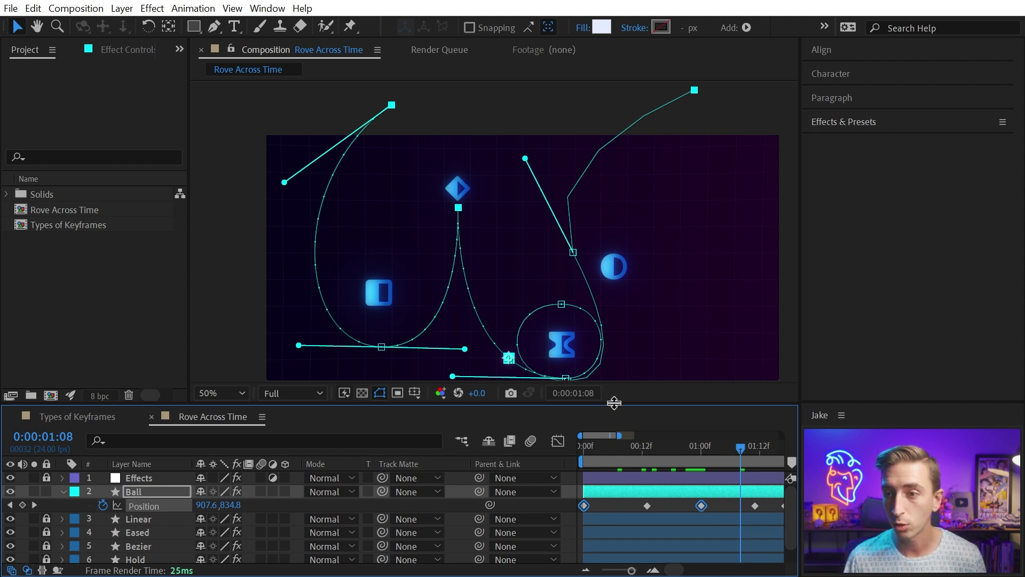
Set the label colour of the Ball's 0s, 1s and 2s Position keyframes to Pink
{"action": "left_click_drag", "start_coordinate": [612, 405], "coordinate": [612, 222]}
{"action": "right_click", "coordinate": [584, 323]}
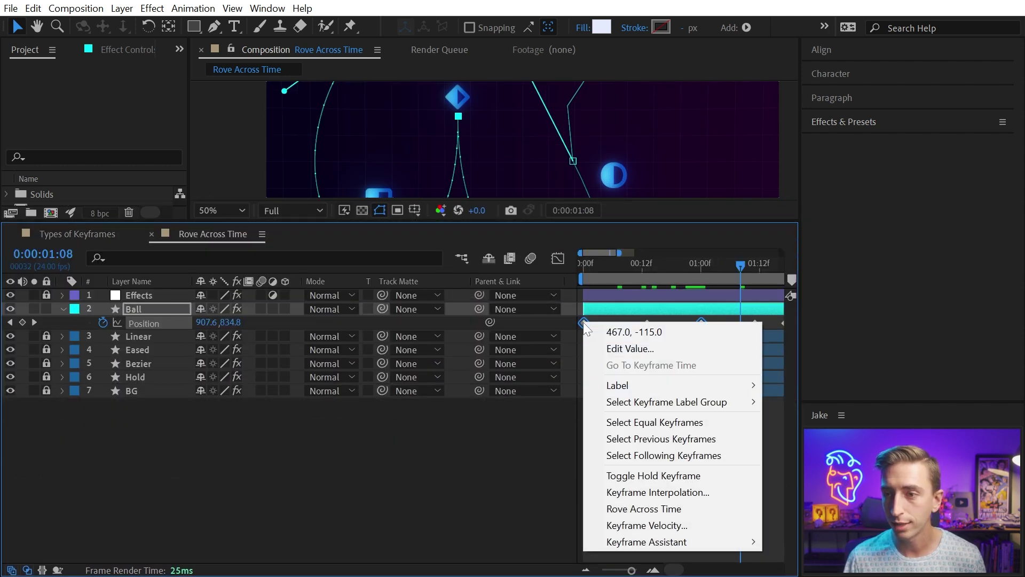
{"action": "mouse_move", "coordinate": [667, 385]}
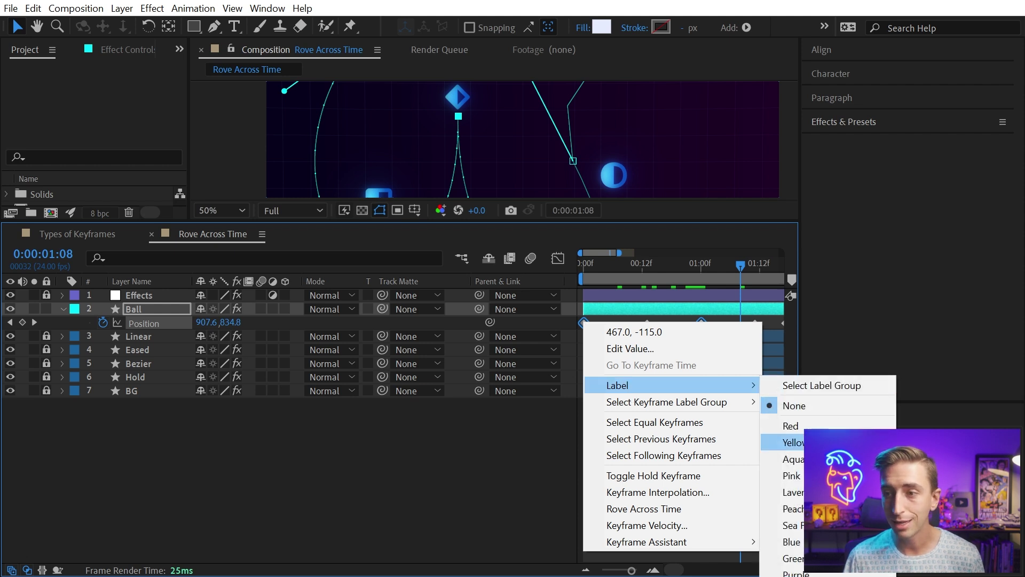
{"action": "left_click", "coordinate": [791, 476]}
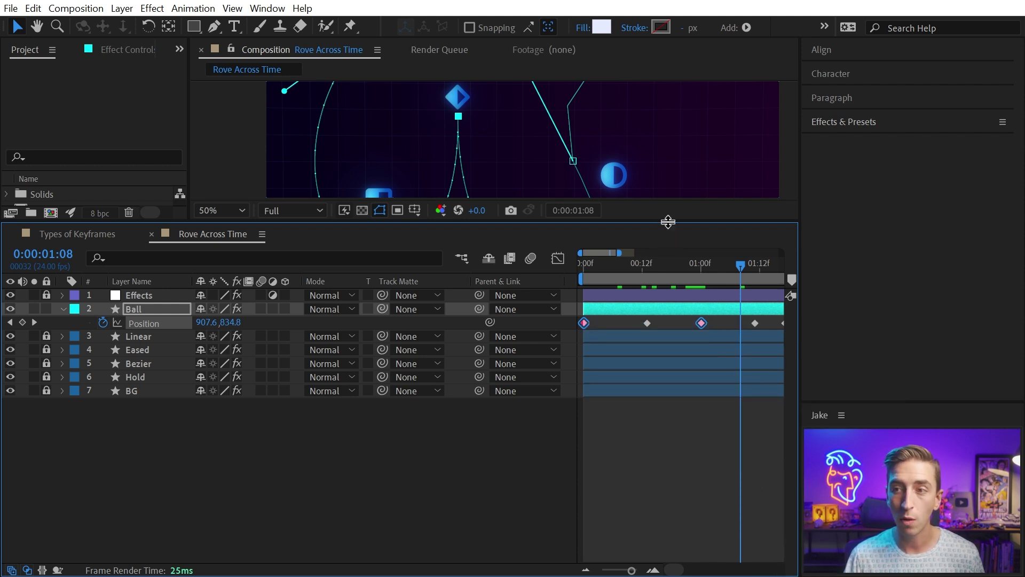
{"action": "left_click_drag", "start_coordinate": [667, 222], "coordinate": [694, 368]}
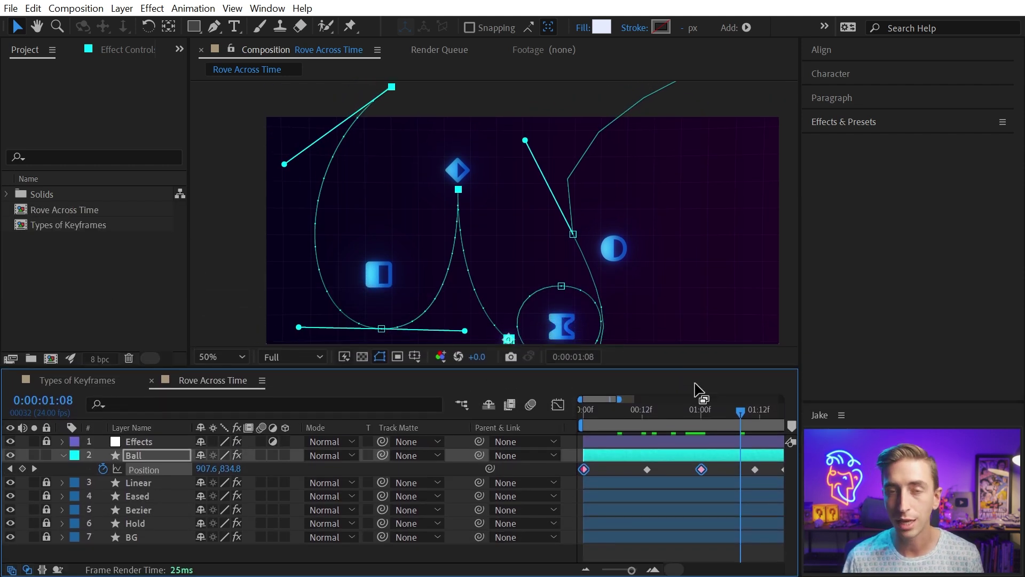
{"action": "scroll", "coordinate": [708, 451], "scroll_direction": "down", "scroll_amount": 1}
{"action": "scroll", "coordinate": [746, 472], "scroll_direction": "down", "scroll_amount": 2}
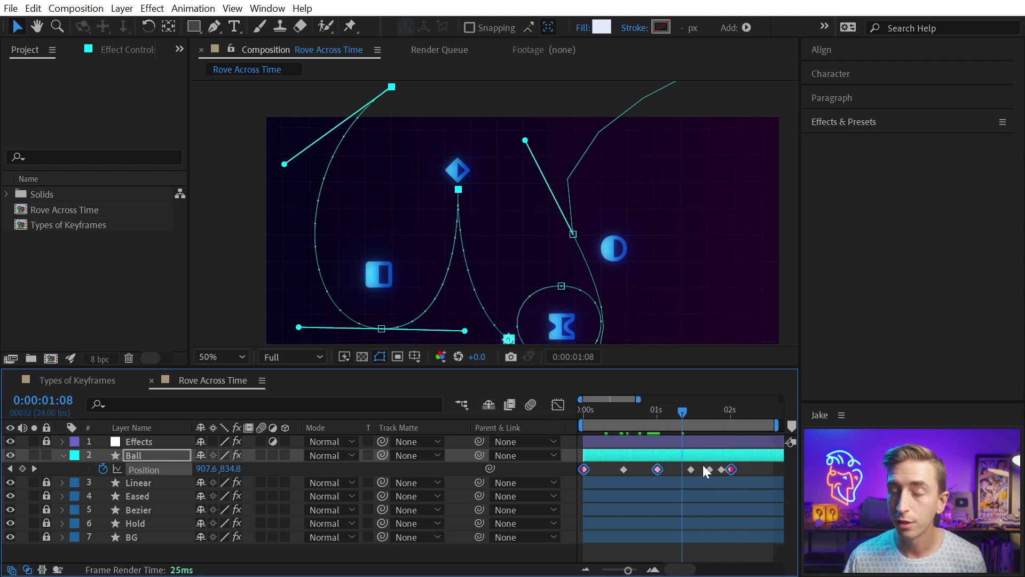
Set the in-between keyframes near 0.6s, 1.1s, 1.4s and 1.6s to Rove Across Time
{"action": "left_click_drag", "start_coordinate": [681, 467], "coordinate": [716, 476]}
{"action": "left_click", "coordinate": [624, 469], "text": "shift"}
{"action": "left_click", "coordinate": [723, 469], "text": "shift"}
{"action": "left_click_drag", "start_coordinate": [673, 369], "coordinate": [657, 203]}
{"action": "right_click", "coordinate": [624, 302]}
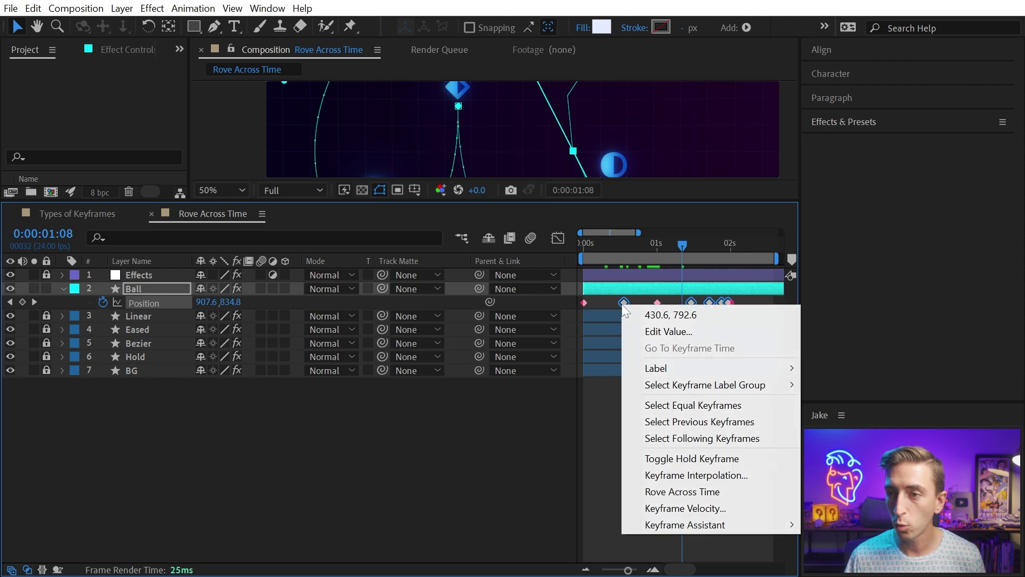
{"action": "left_click", "coordinate": [658, 491]}
Compare the clean frame with the Ball's motion path by toggling its selection
{"action": "left_click", "coordinate": [729, 386]}
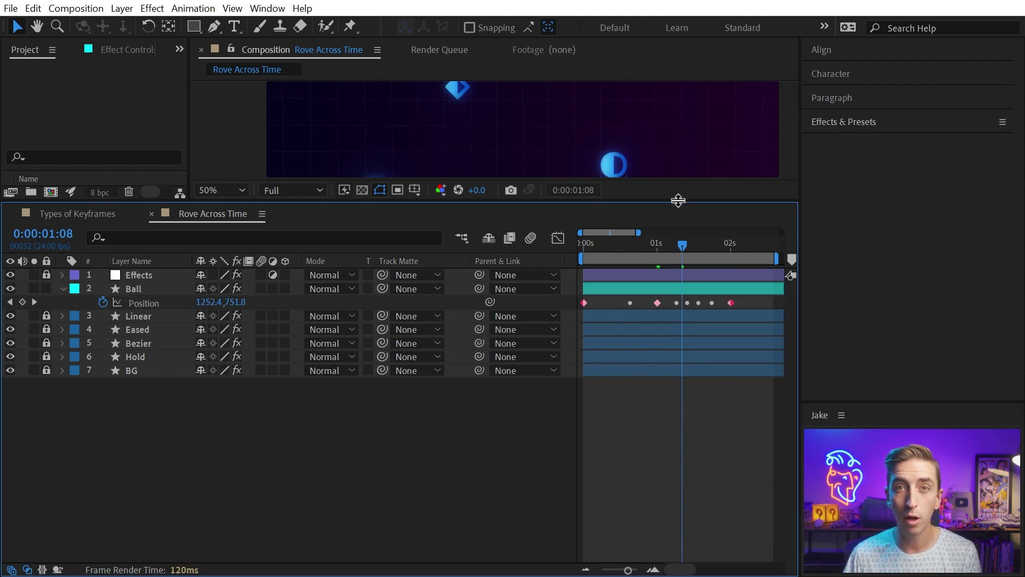
{"action": "left_click_drag", "start_coordinate": [680, 202], "coordinate": [671, 359]}
{"action": "left_click", "coordinate": [630, 461]}
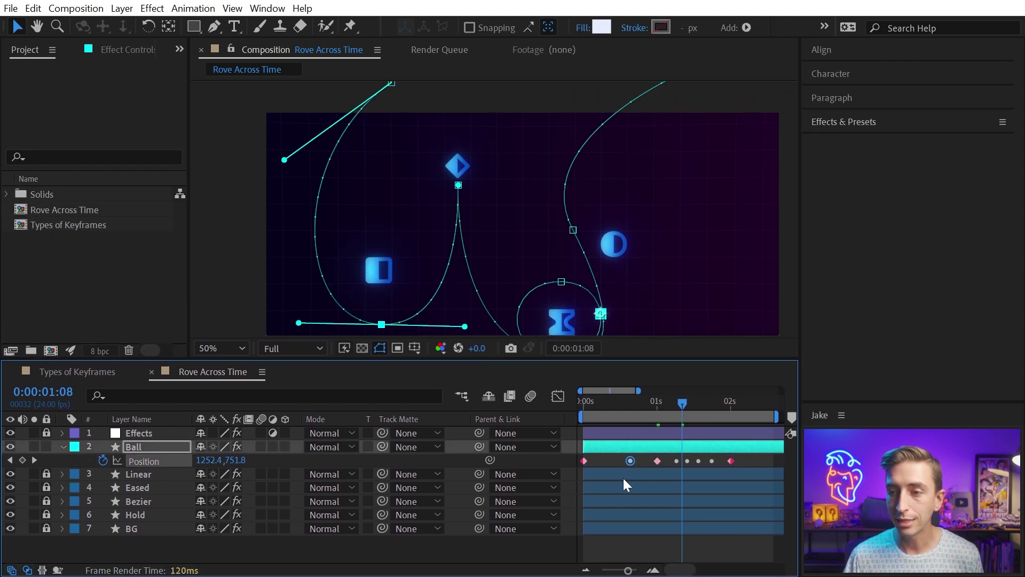
{"action": "left_click", "coordinate": [645, 458]}
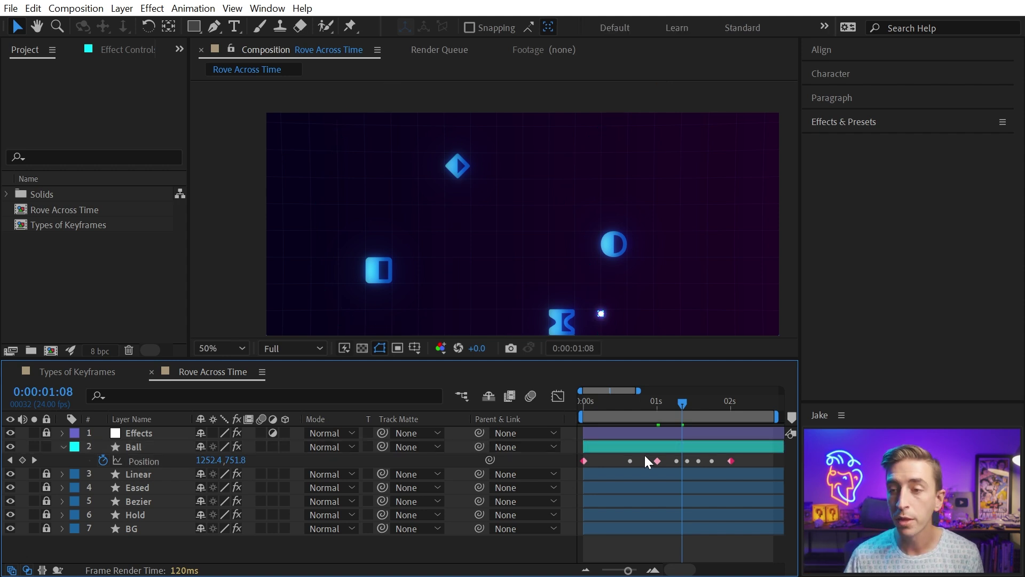
{"action": "left_click", "coordinate": [705, 448]}
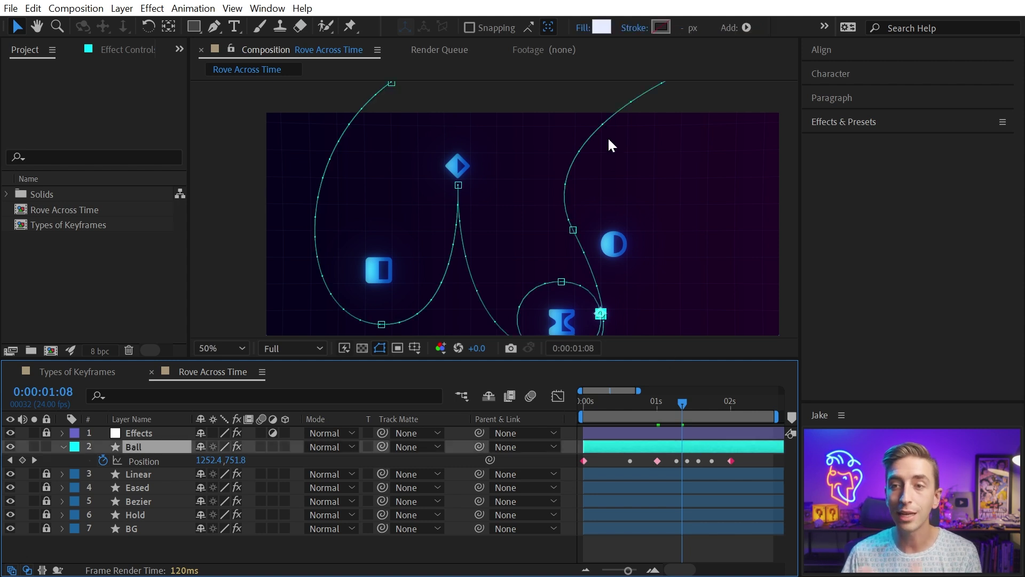
{"action": "key", "text": "h"}
{"action": "left_click_drag", "start_coordinate": [613, 171], "coordinate": [635, 157]}
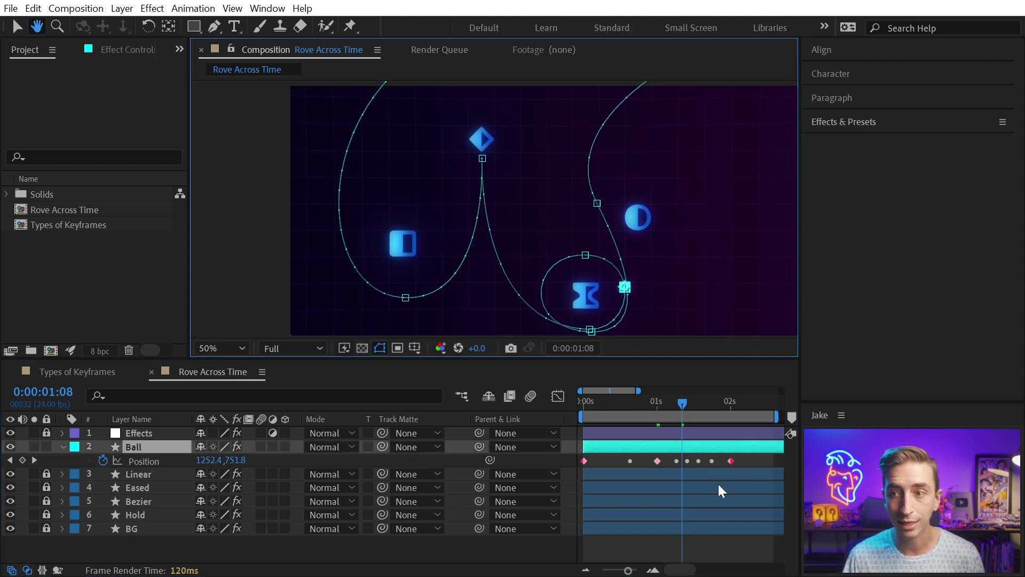
{"action": "key", "text": "v"}
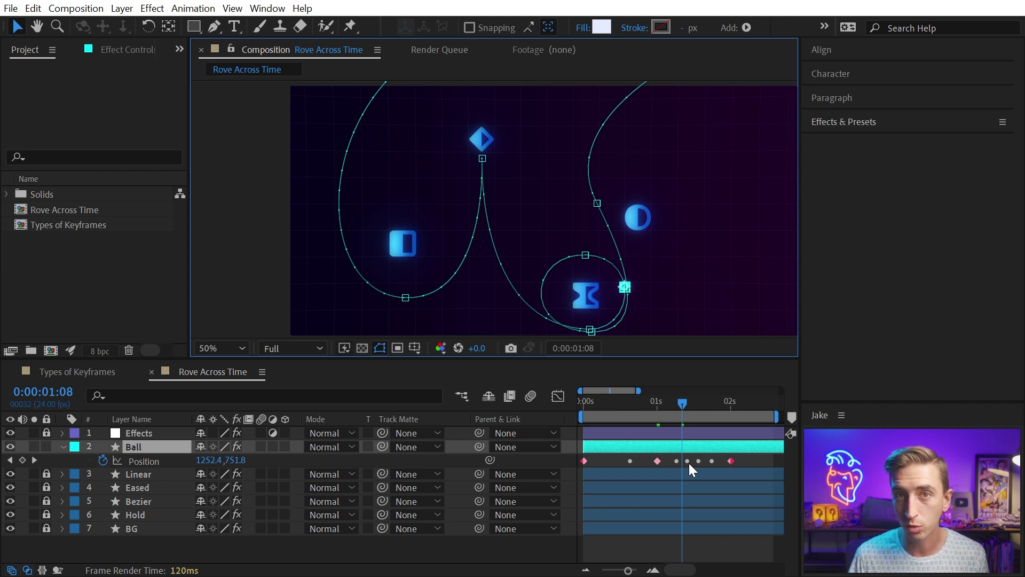
Select the fixed first, middle and last Position keyframes
{"action": "left_click", "coordinate": [657, 461]}
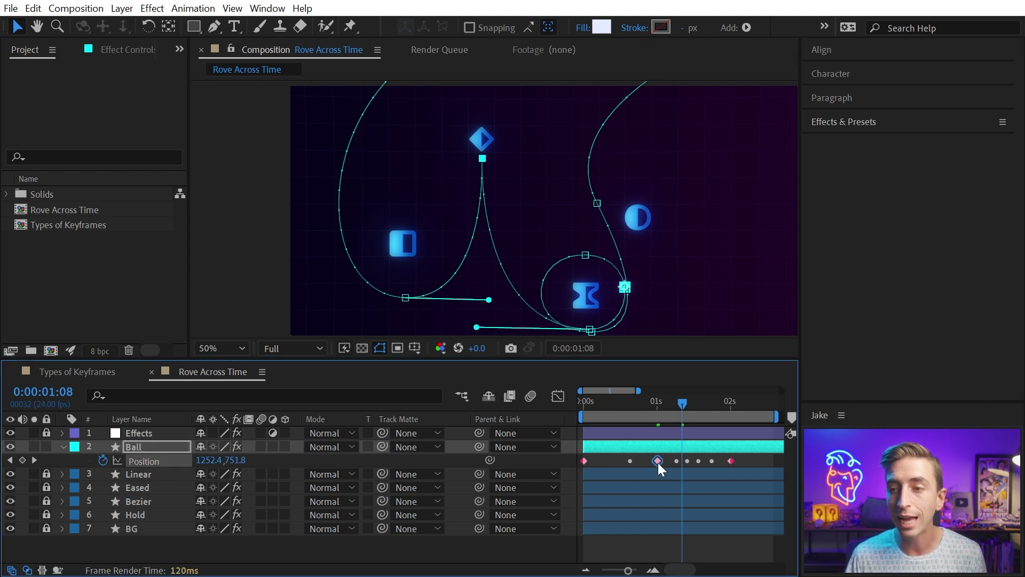
{"action": "left_click", "coordinate": [731, 461], "text": "shift"}
{"action": "left_click", "coordinate": [584, 461], "text": "shift"}
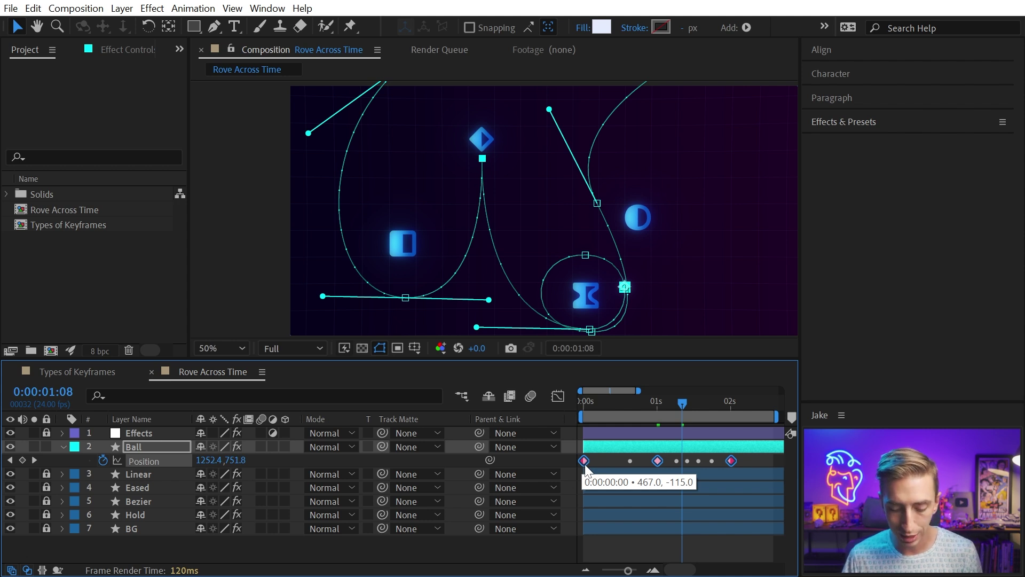
Easy Ease the fixed keyframes, stretch the 02s ease and tighten the hourglass loop
{"action": "key", "text": "F9"}
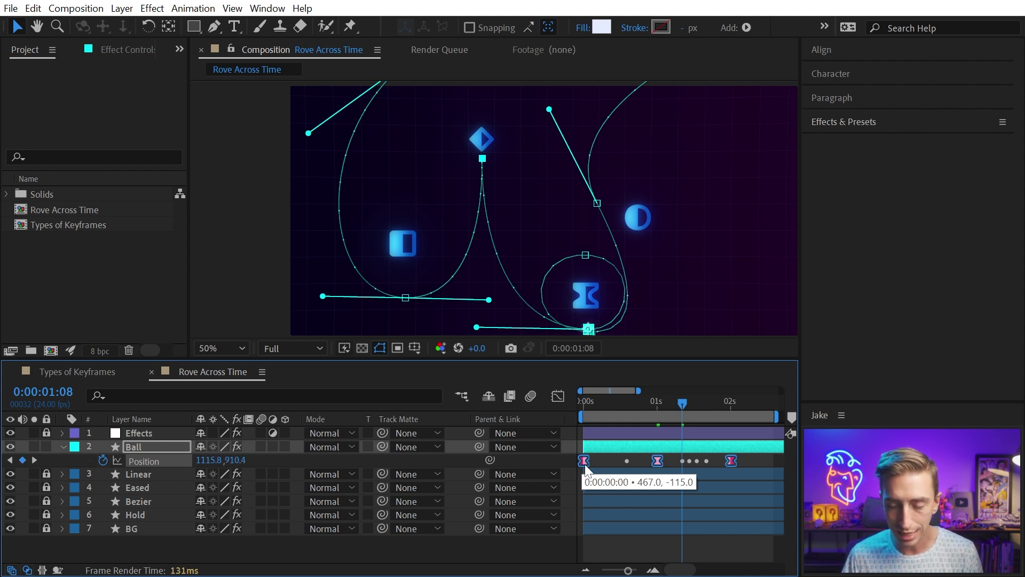
{"action": "left_click", "coordinate": [557, 396]}
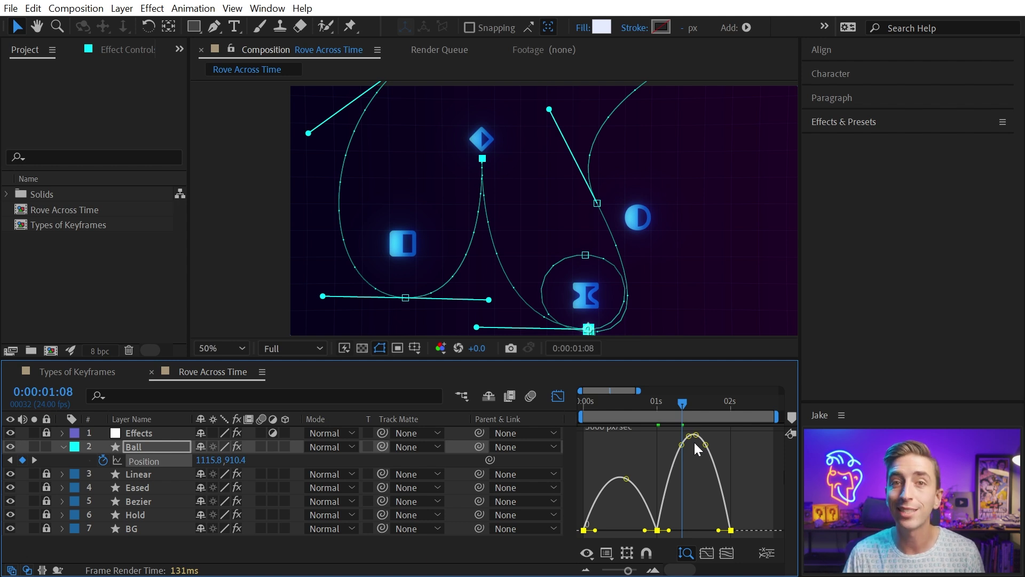
{"action": "left_click_drag", "start_coordinate": [719, 530], "coordinate": [676, 532]}
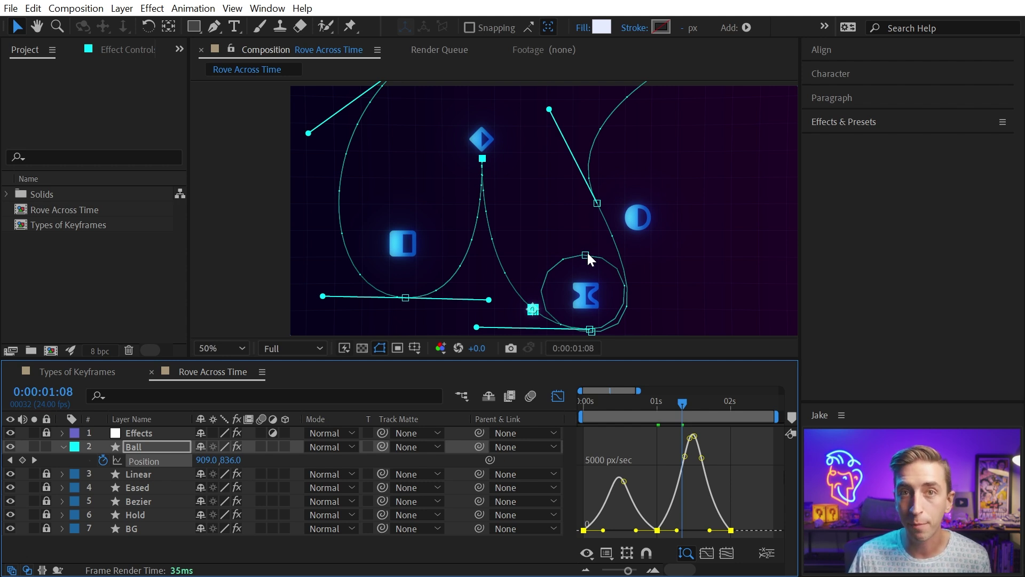
{"action": "mouse_move", "coordinate": [587, 257]}
{"action": "left_mouse_down"}
{"action": "mouse_move", "coordinate": [581, 300]}
{"action": "mouse_move", "coordinate": [618, 226]}
{"action": "mouse_move", "coordinate": [576, 203]}
{"action": "mouse_move", "coordinate": [597, 243]}
{"action": "left_mouse_up"}
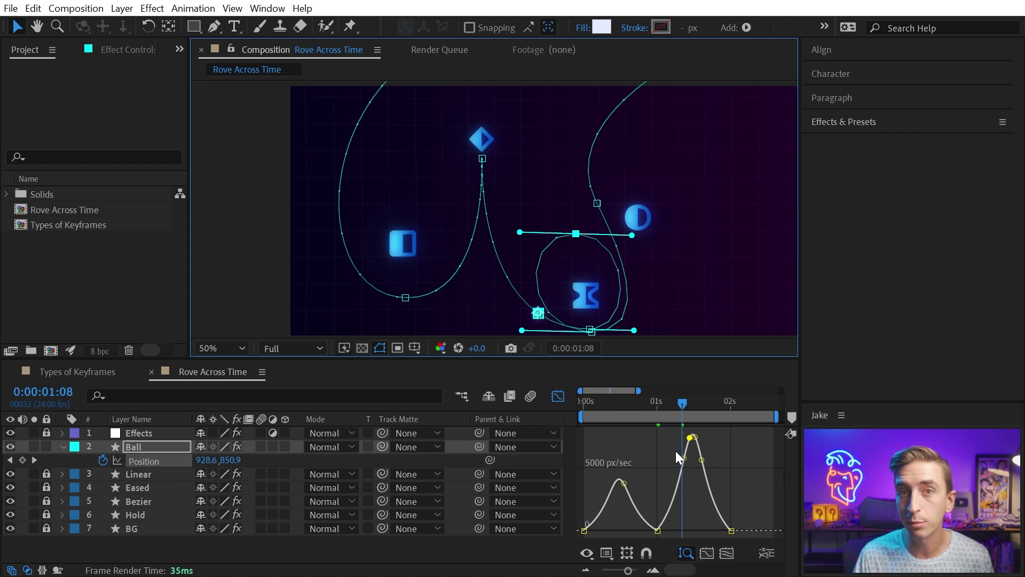
{"action": "left_click_drag", "start_coordinate": [576, 233], "coordinate": [581, 244]}
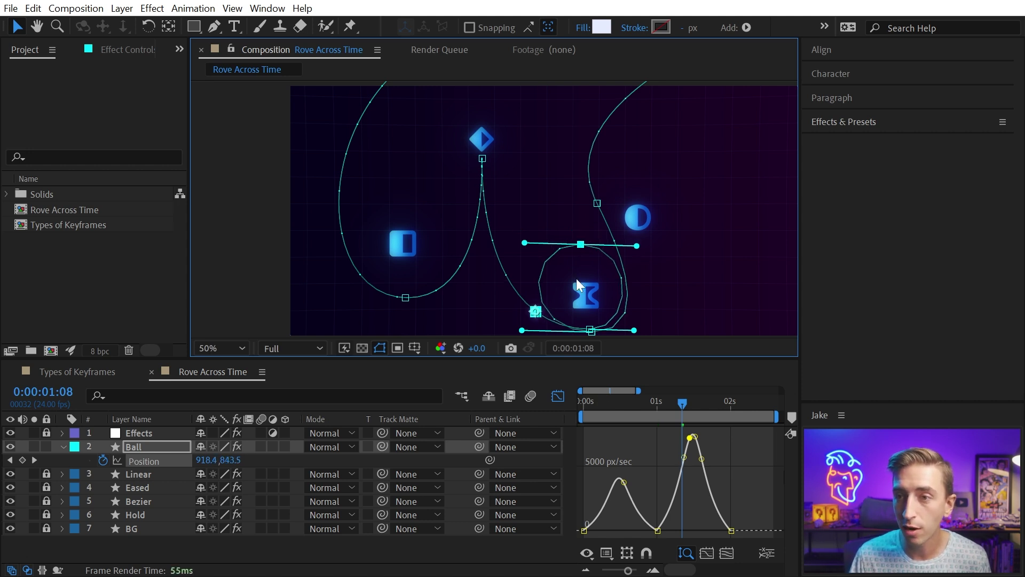
Reshape the first keyframe's speed curve and lengthen the middle keyframe's incoming ease
{"action": "left_click", "coordinate": [585, 530]}
{"action": "left_click_drag", "start_coordinate": [607, 532], "coordinate": [597, 515]}
{"action": "key", "text": "Home"}
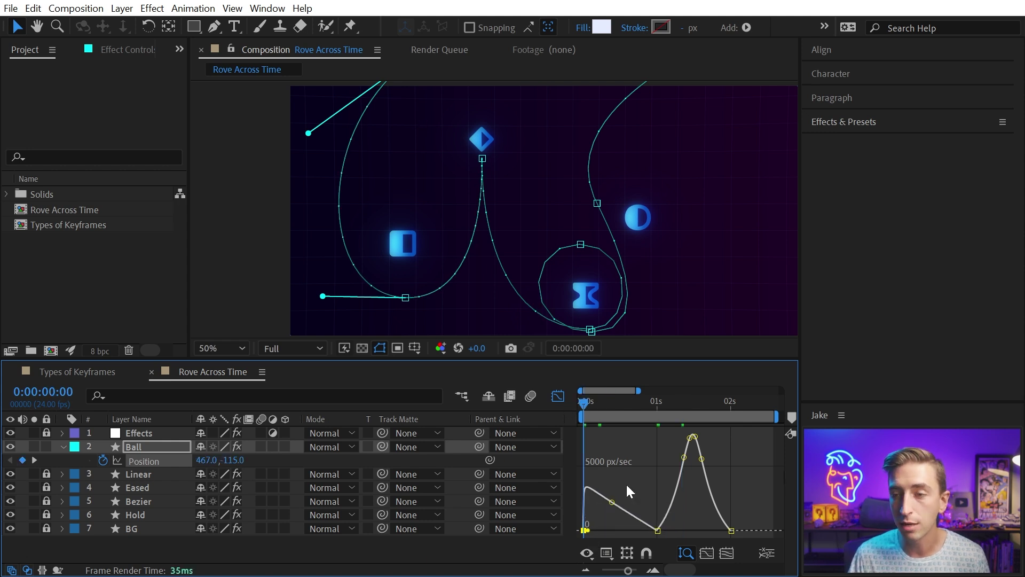
{"action": "left_click", "coordinate": [657, 530]}
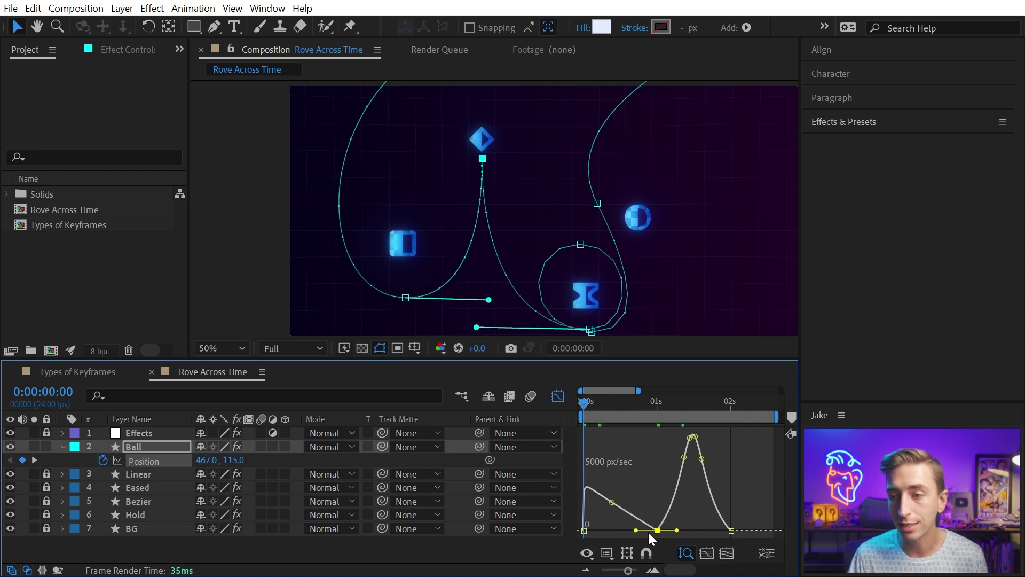
{"action": "mouse_move", "coordinate": [633, 530]}
{"action": "left_mouse_down"}
{"action": "mouse_move", "coordinate": [610, 532]}
{"action": "mouse_move", "coordinate": [622, 531]}
{"action": "left_mouse_up"}
{"action": "left_click_drag", "start_coordinate": [585, 406], "coordinate": [642, 406]}
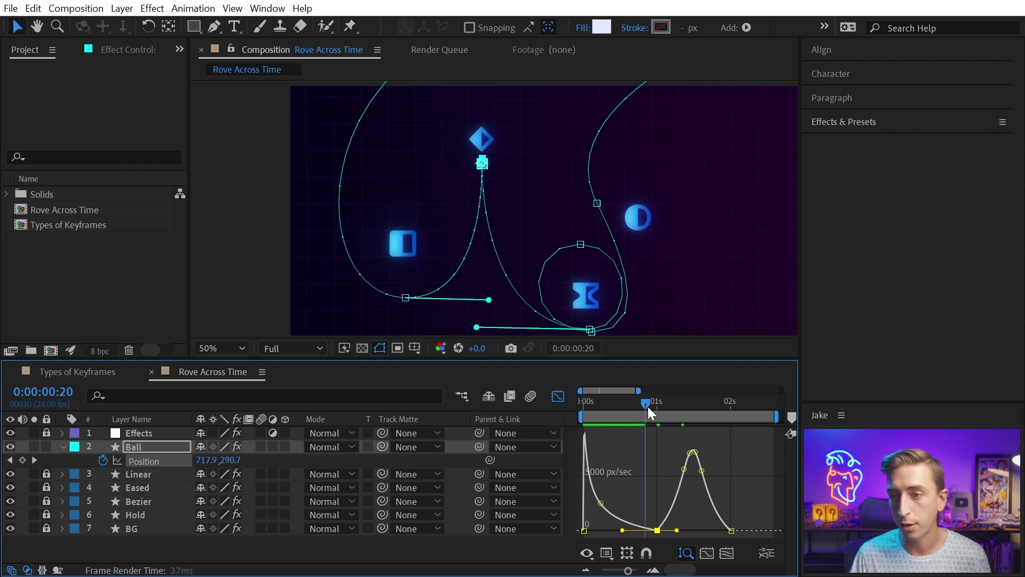
Raise the middle incoming ease to 100%, extend its outgoing ease, and cut the final ease to 7.23%
{"action": "left_click_drag", "start_coordinate": [648, 412], "coordinate": [655, 409]}
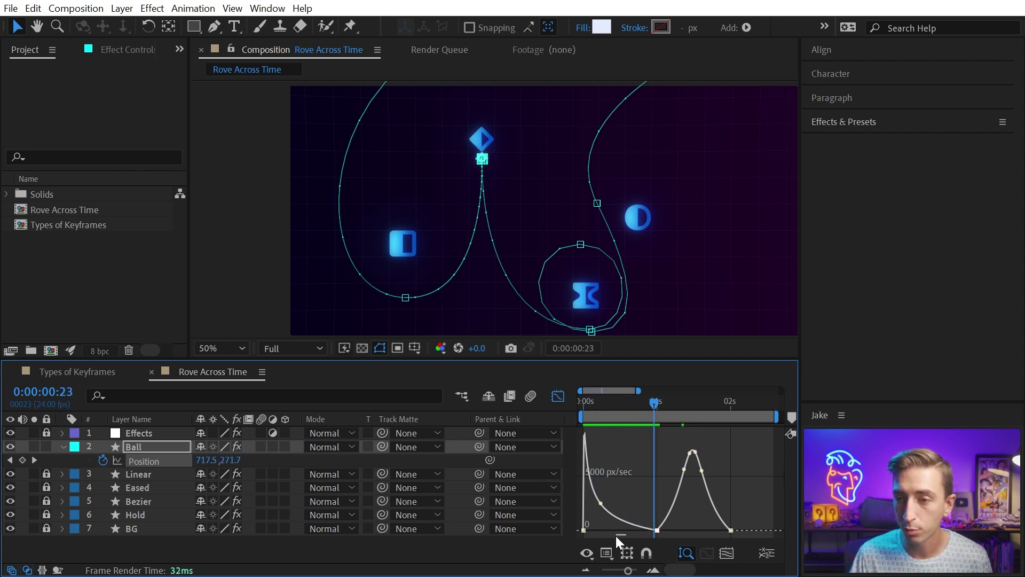
{"action": "left_click_drag", "start_coordinate": [622, 530], "coordinate": [597, 530]}
{"action": "left_click_drag", "start_coordinate": [677, 530], "coordinate": [691, 530]}
{"action": "left_click_drag", "start_coordinate": [661, 399], "coordinate": [716, 400]}
{"action": "left_click_drag", "start_coordinate": [748, 506], "coordinate": [726, 534]}
{"action": "left_click_drag", "start_coordinate": [706, 400], "coordinate": [735, 412]}
Lower the roving keyframe on the path and bend the curve near the hourglass loop
{"action": "scroll", "coordinate": [655, 213], "scroll_direction": "down", "scroll_amount": 1}
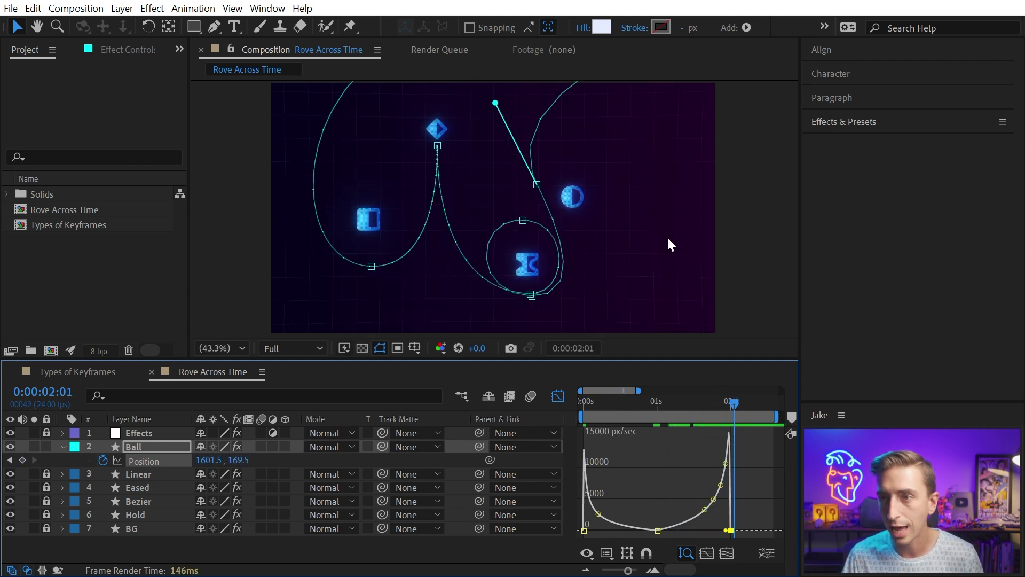
{"action": "left_click_drag", "start_coordinate": [541, 184], "coordinate": [550, 211]}
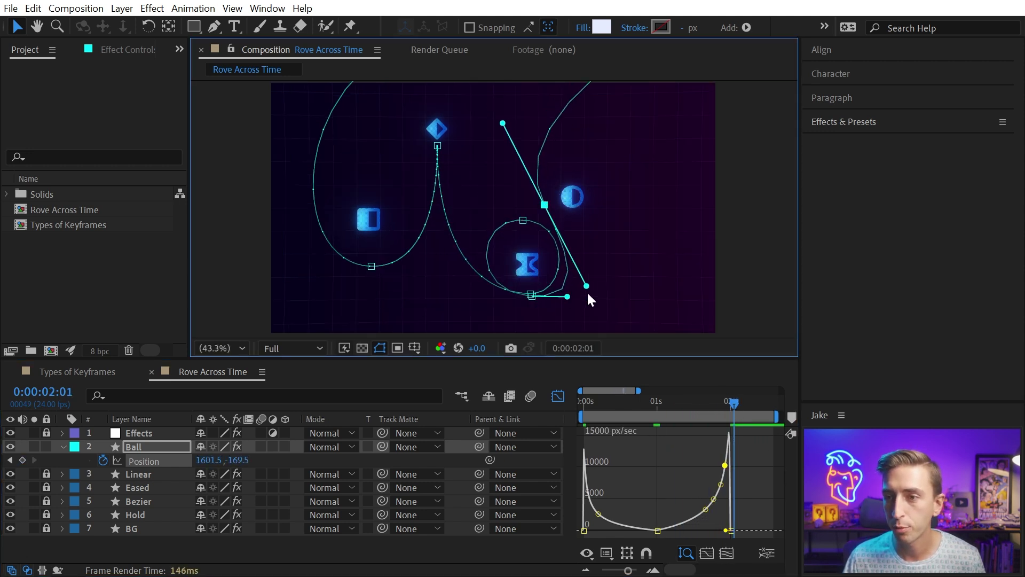
{"action": "left_click_drag", "start_coordinate": [588, 291], "coordinate": [581, 250]}
{"action": "left_click_drag", "start_coordinate": [549, 204], "coordinate": [547, 215]}
Move the 2s keyframe above the frame to 1129.5,-377.5 and curve its handle so the path exits upward
{"action": "scroll", "coordinate": [575, 178], "scroll_direction": "down", "scroll_amount": 2}
{"action": "left_click_drag", "start_coordinate": [733, 404], "coordinate": [731, 404]}
{"action": "left_click_drag", "start_coordinate": [579, 113], "coordinate": [516, 86]}
{"action": "left_click_drag", "start_coordinate": [507, 186], "coordinate": [474, 262]}
Preview the ball animation from the start, fit the comp, and switch the timeline back to layer bars
{"action": "left_click", "coordinate": [678, 412]}
{"action": "key", "text": "Home"}
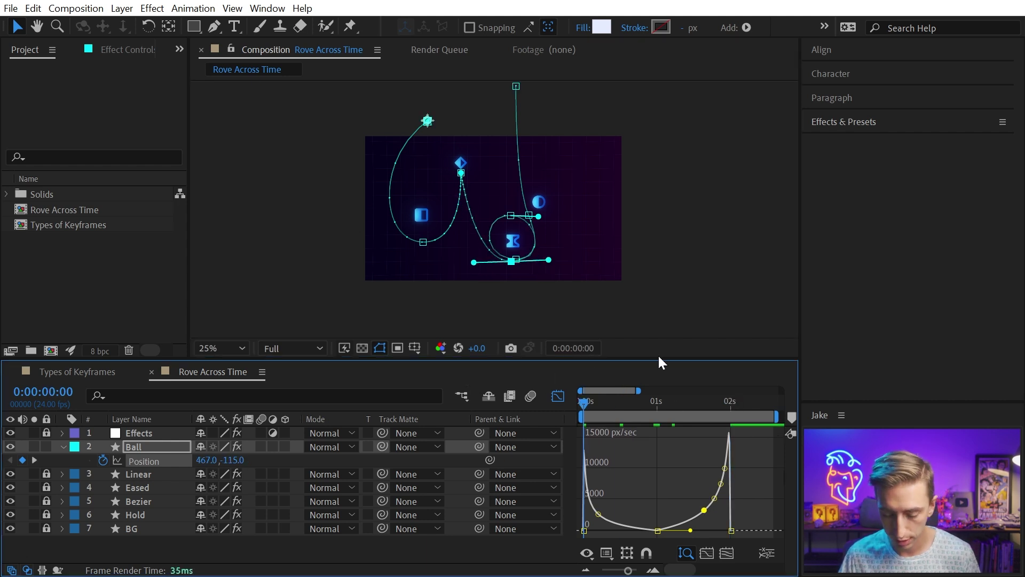
{"action": "key", "text": "space"}
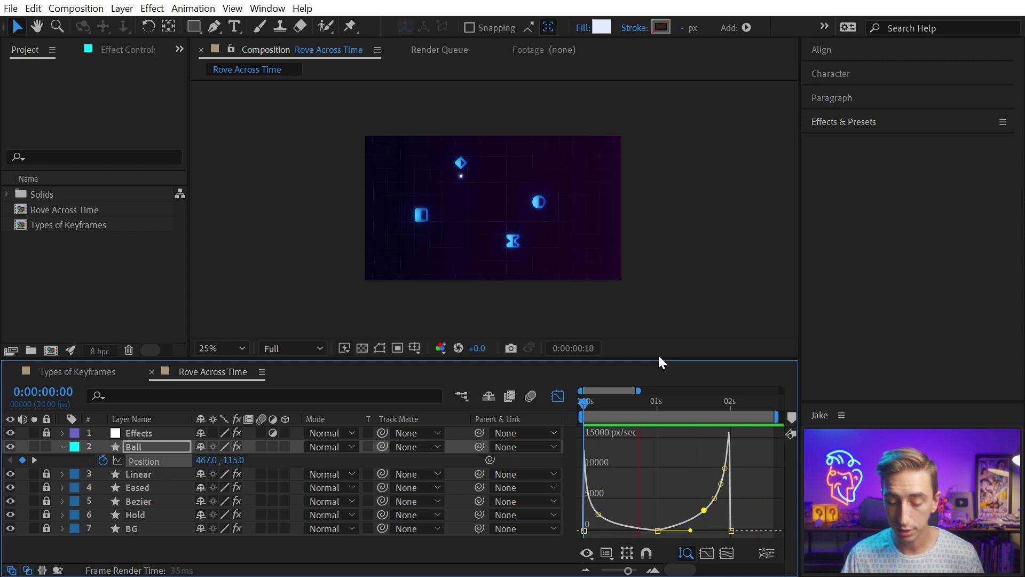
{"action": "key", "text": "shift+slash"}
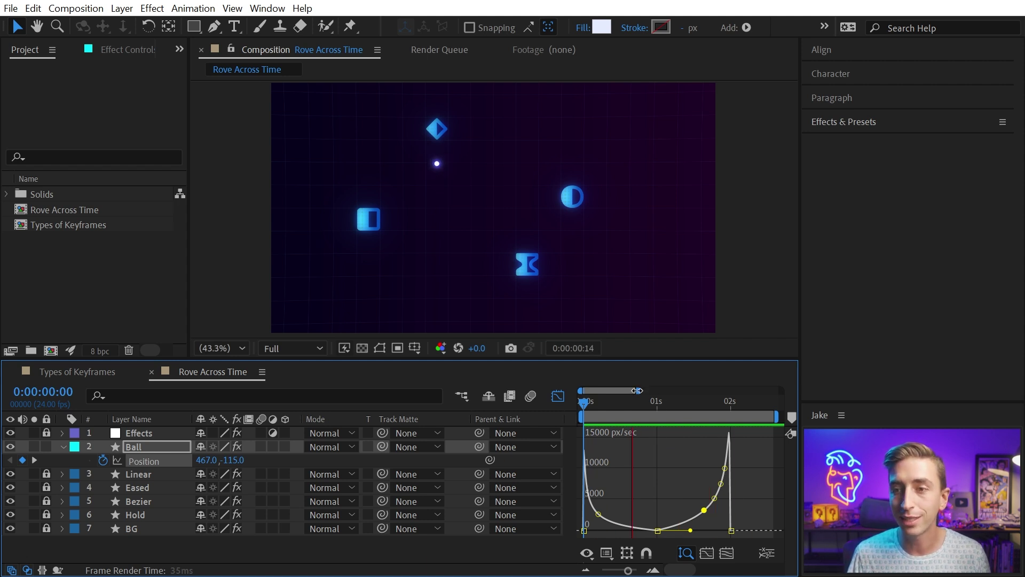
{"action": "left_click", "coordinate": [558, 396]}
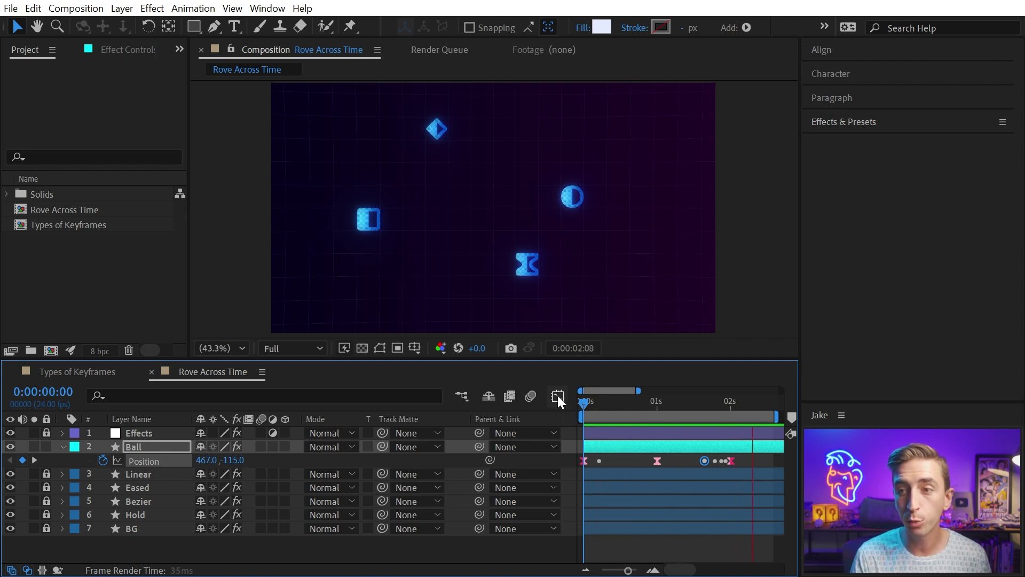
{"action": "key", "text": "space"}
{"action": "left_click_drag", "start_coordinate": [649, 402], "coordinate": [707, 411]}
{"action": "left_click", "coordinate": [690, 459]}
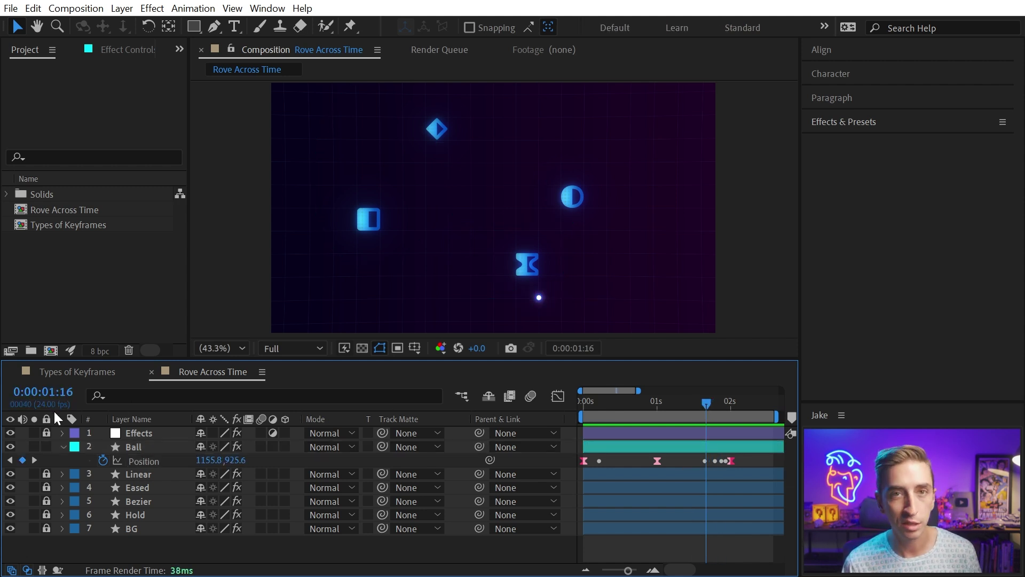
{"action": "left_click", "coordinate": [601, 449]}
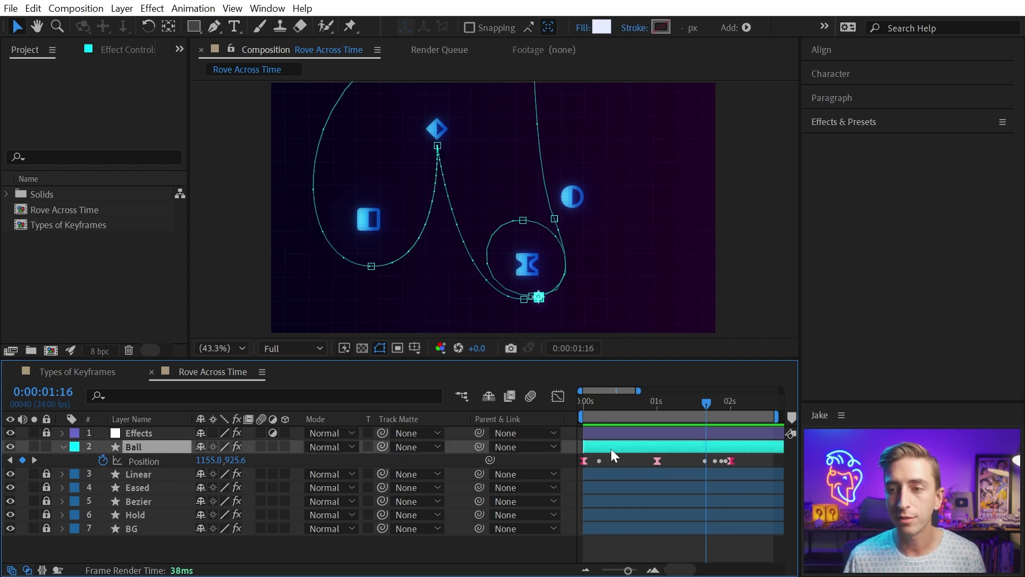
{"action": "left_click", "coordinate": [640, 415]}
{"action": "left_click_drag", "start_coordinate": [639, 415], "coordinate": [602, 412]}
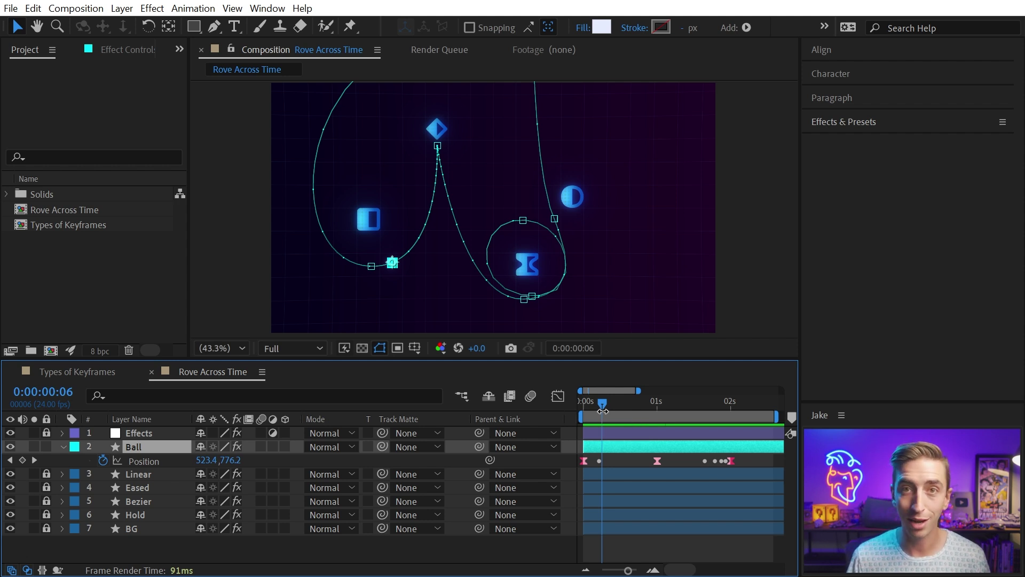
{"action": "left_click_drag", "start_coordinate": [616, 411], "coordinate": [639, 411]}
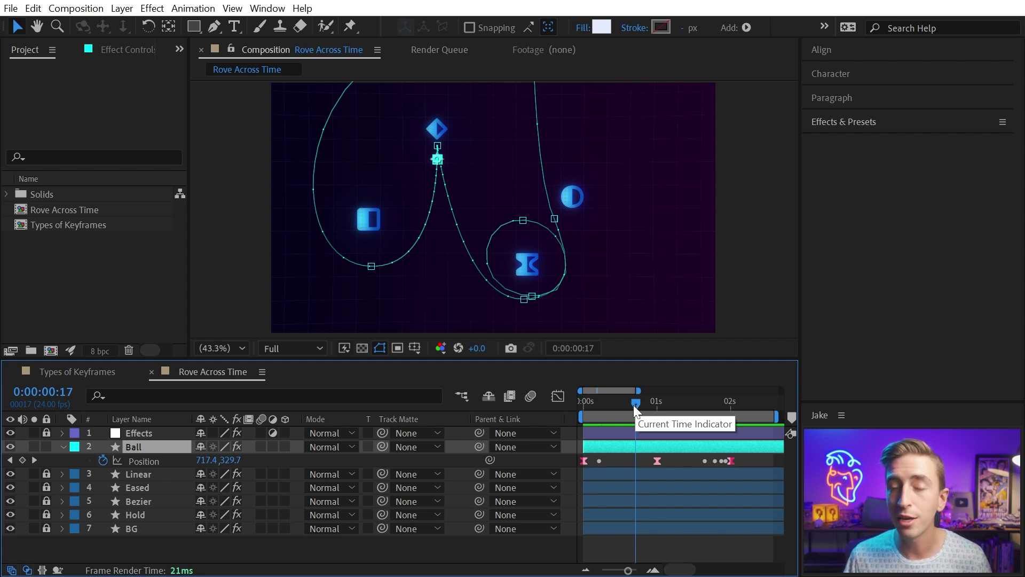
{"action": "left_click_drag", "start_coordinate": [635, 409], "coordinate": [659, 422]}
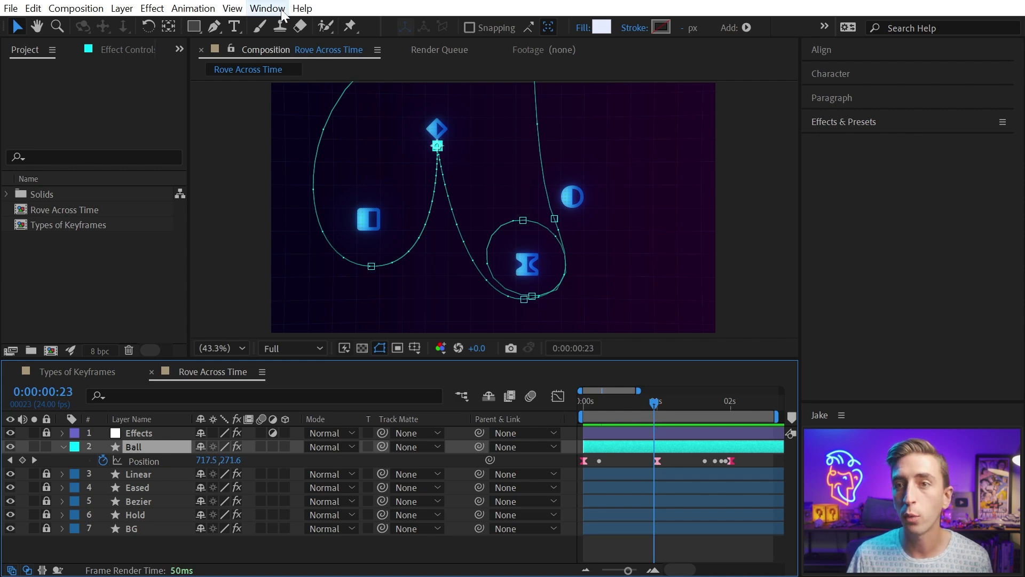
Open the KBar 1 panel and apply the Schmeeer smear to the Ball
{"action": "left_click", "coordinate": [268, 8]}
{"action": "mouse_move", "coordinate": [549, 67]}
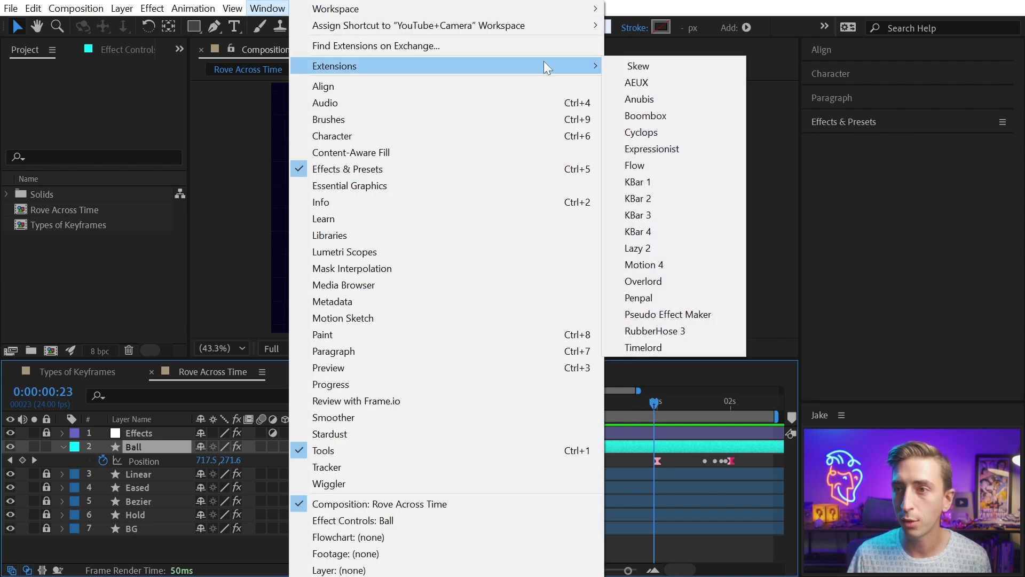
{"action": "left_click", "coordinate": [695, 182]}
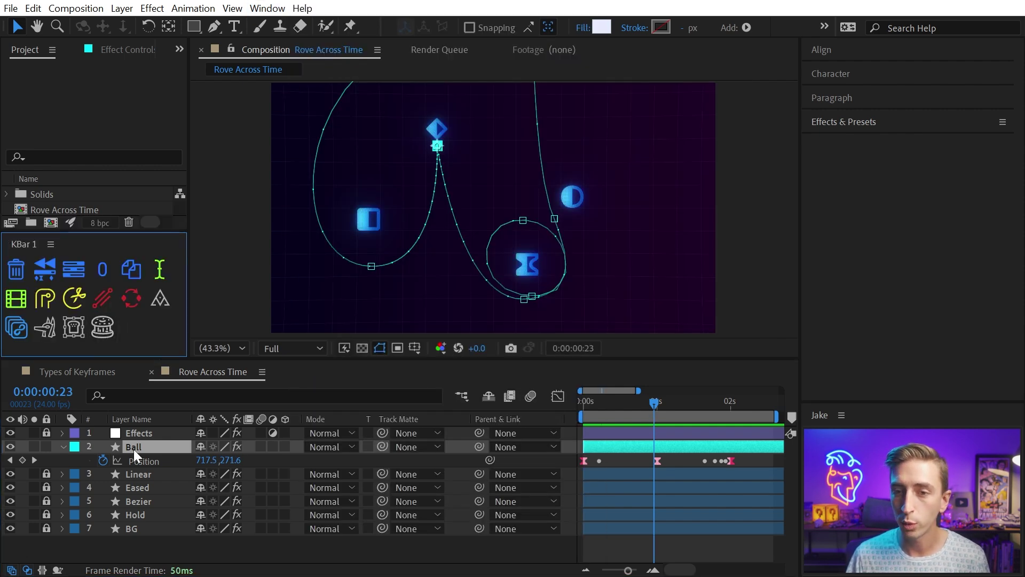
{"action": "left_click", "coordinate": [99, 341]}
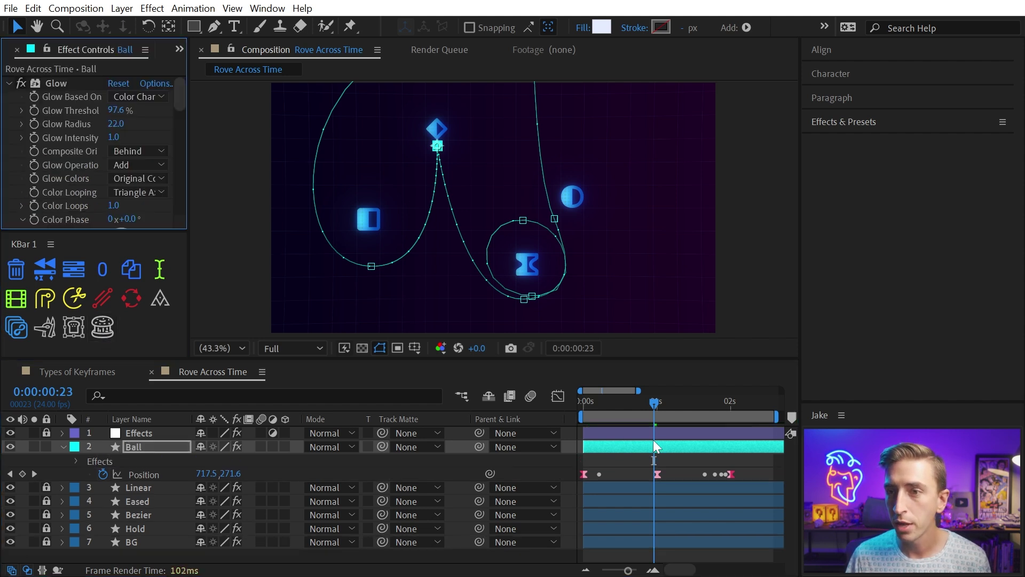
{"action": "left_click_drag", "start_coordinate": [654, 402], "coordinate": [601, 407]}
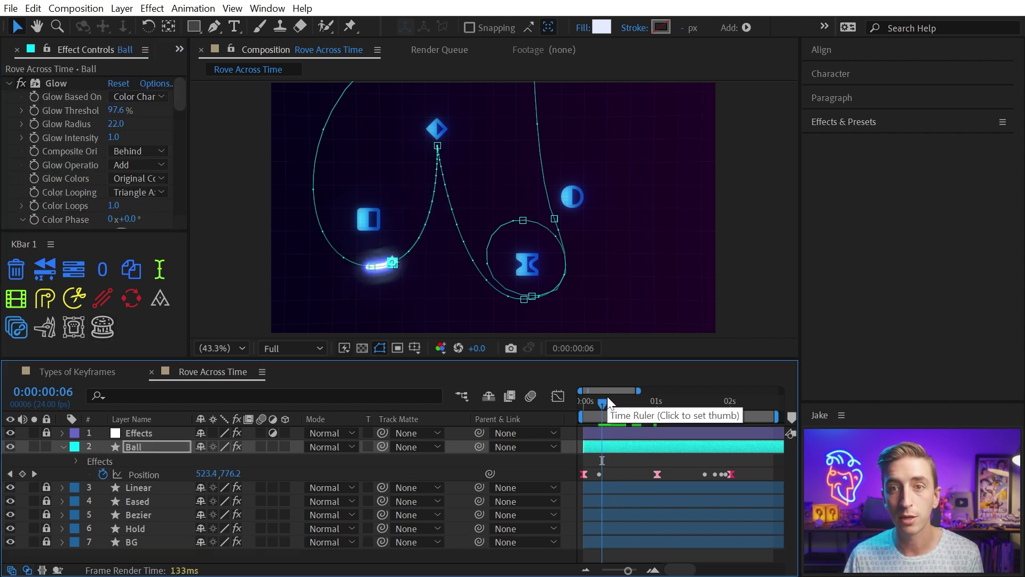
Move the Schmeeer and Echo effects above Glow in the Ball's effect stack
{"action": "key", "text": "e"}
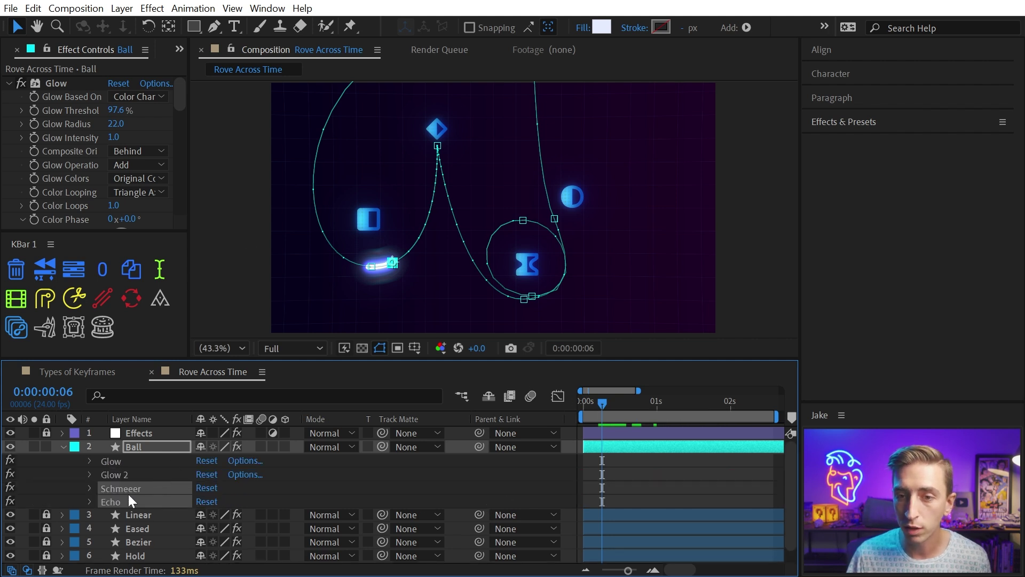
{"action": "left_click_drag", "start_coordinate": [120, 489], "coordinate": [129, 456]}
{"action": "key", "text": "e"}
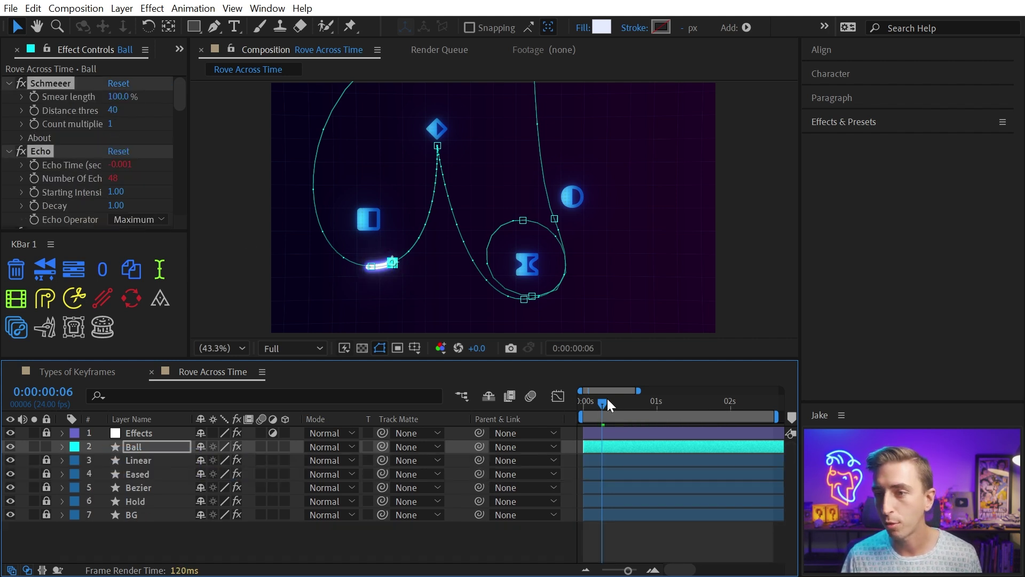
{"action": "left_click_drag", "start_coordinate": [606, 398], "coordinate": [553, 407]}
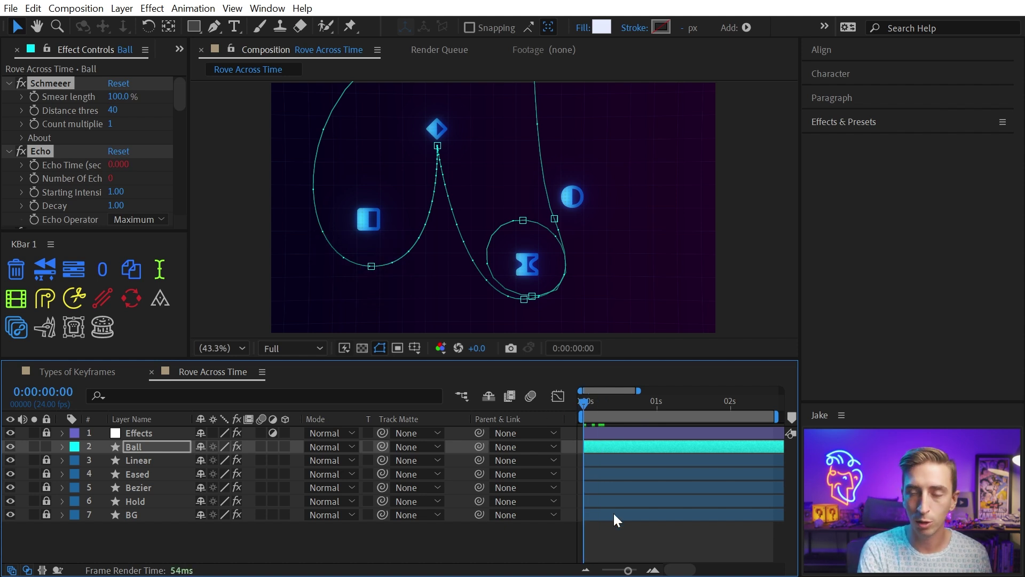
Enlarge the composition view and play the animation to inspect the smear trail
{"action": "key", "text": "grave"}
{"action": "left_click", "coordinate": [738, 435]}
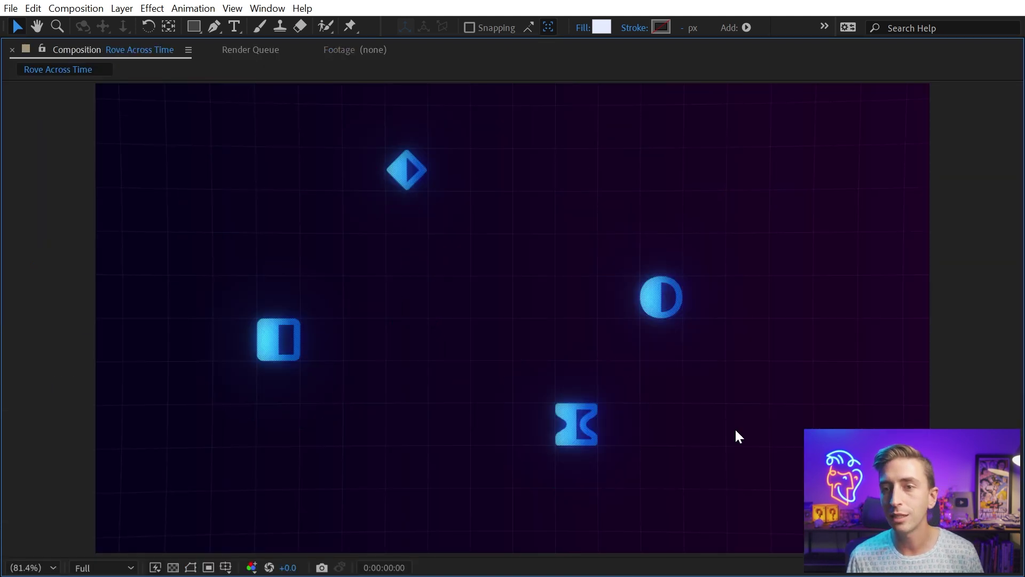
{"action": "key", "text": "space"}
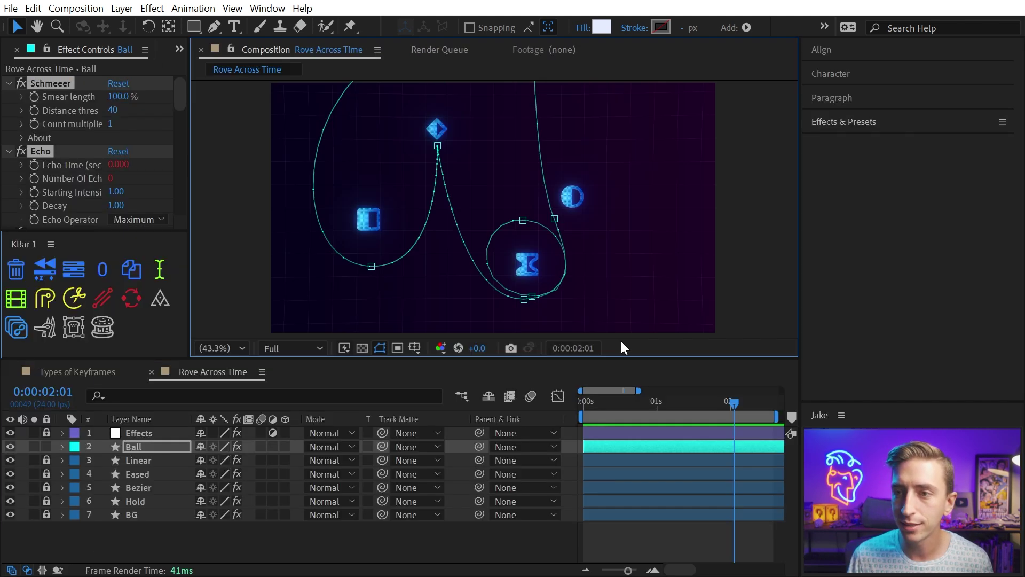
{"action": "mouse_move", "coordinate": [734, 402]}
{"action": "left_mouse_down"}
{"action": "mouse_move", "coordinate": [563, 399]}
{"action": "mouse_move", "coordinate": [597, 404]}
{"action": "left_mouse_up"}
Set Smear length to 70 and Distance threshold to 70, then preview enlarged
{"action": "left_click", "coordinate": [118, 97]}
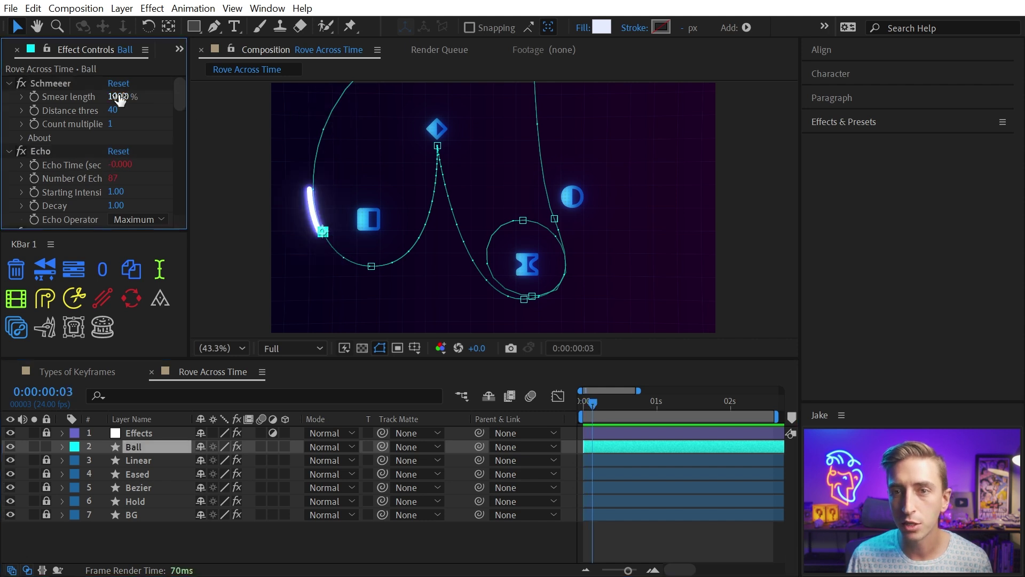
{"action": "type", "text": "70"}
{"action": "key", "text": "Return"}
{"action": "left_click", "coordinate": [115, 111]}
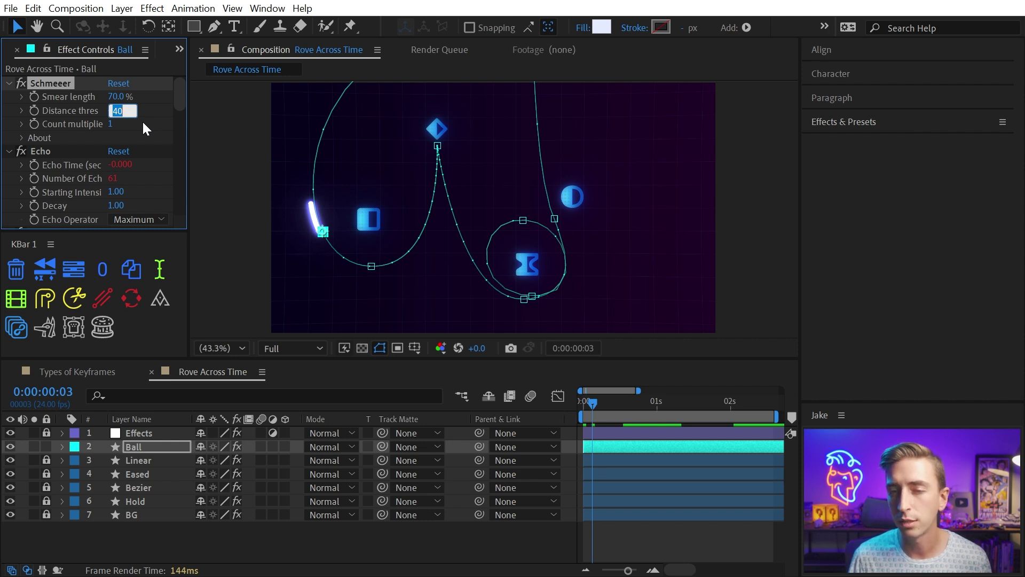
{"action": "key", "text": "Return"}
{"action": "key", "text": "space"}
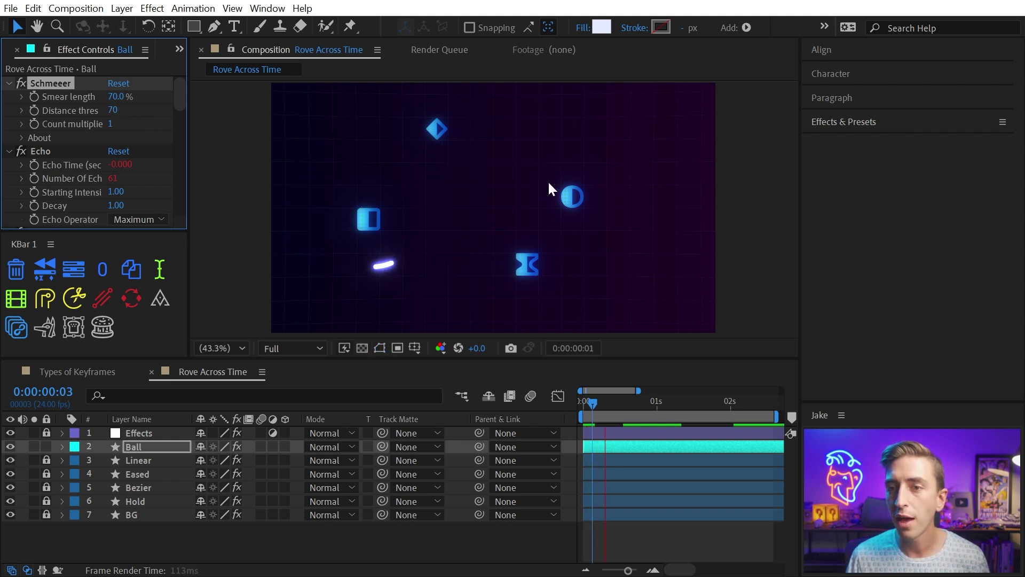
{"action": "key", "text": "grave"}
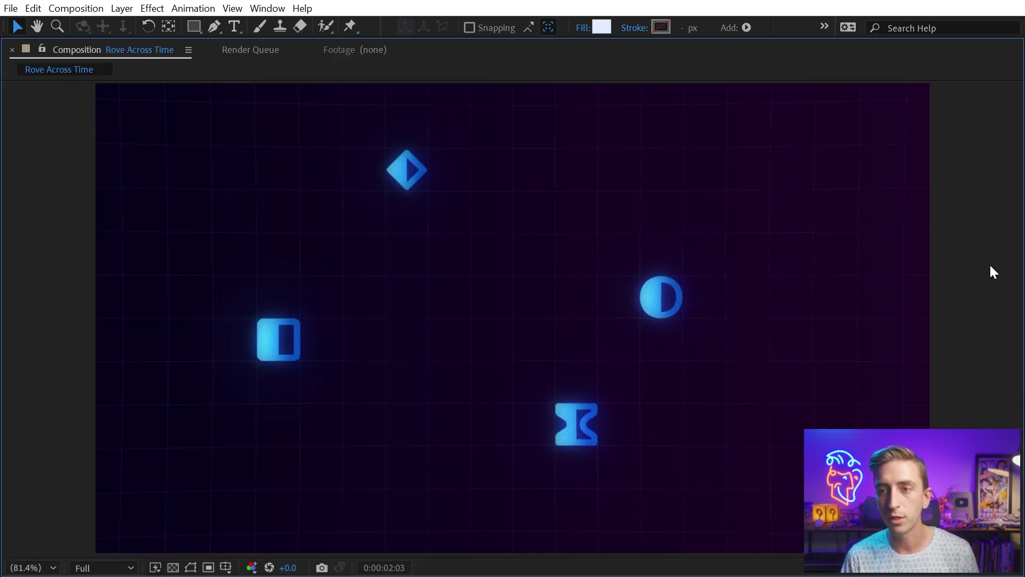